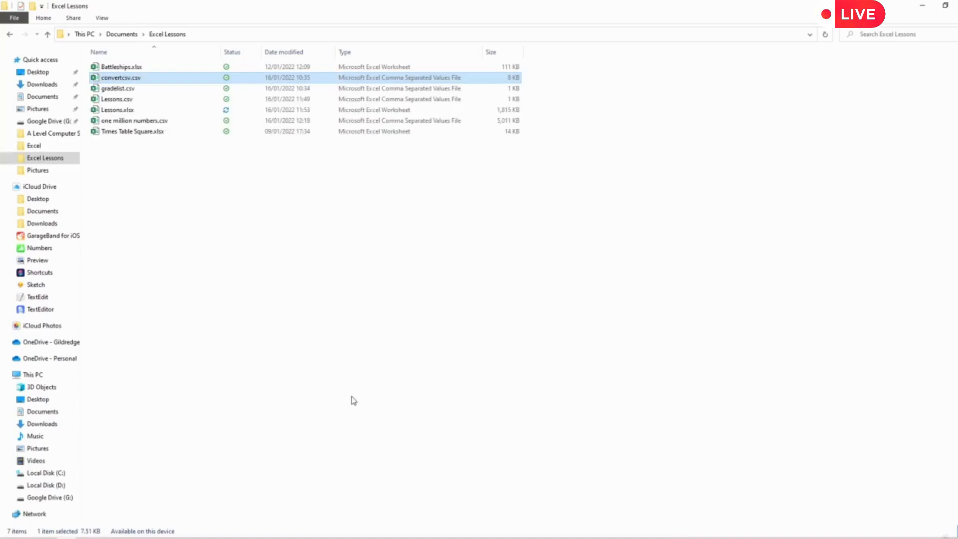
- Switch to the open Lessons.xlsx workbook in Excel and select cell H25 on The Average Function sheet
{"action": "left_click", "coordinate": [194, 184]}
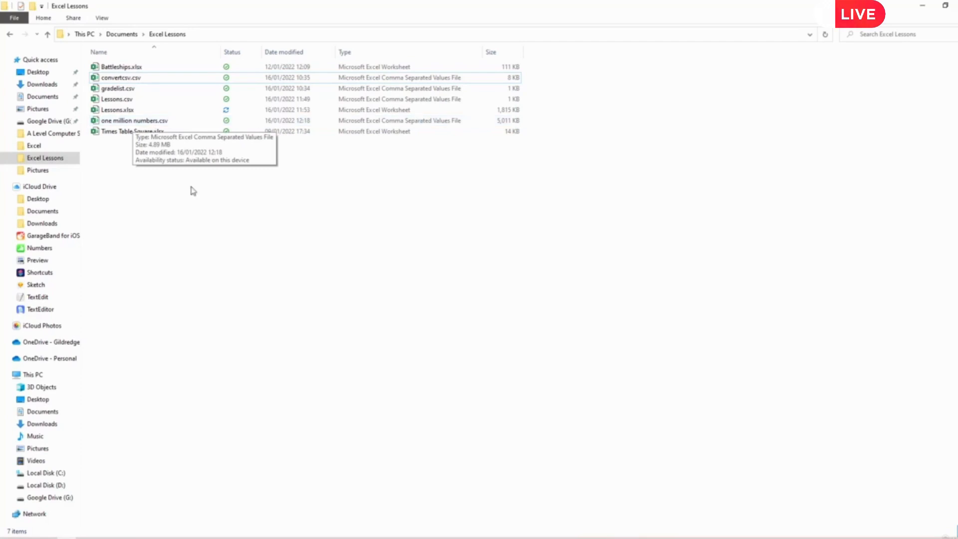
{"action": "mouse_move", "coordinate": [57, 538]}
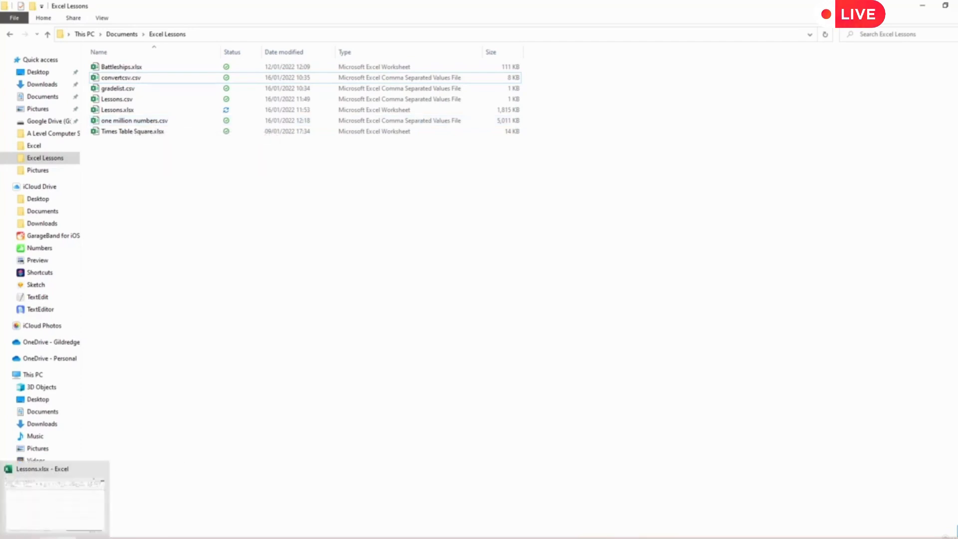
{"action": "left_click", "coordinate": [58, 536]}
{"action": "left_click", "coordinate": [259, 370]}
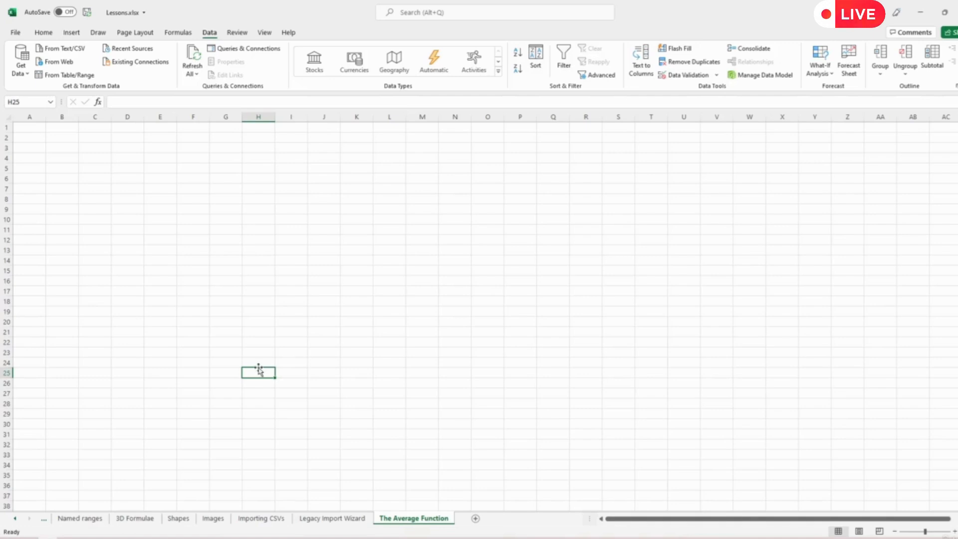
- Import one million numbers.csv as text/CSV data and load as many rows as fit on the worksheet
{"action": "left_click", "coordinate": [27, 76]}
{"action": "mouse_move", "coordinate": [40, 98]}
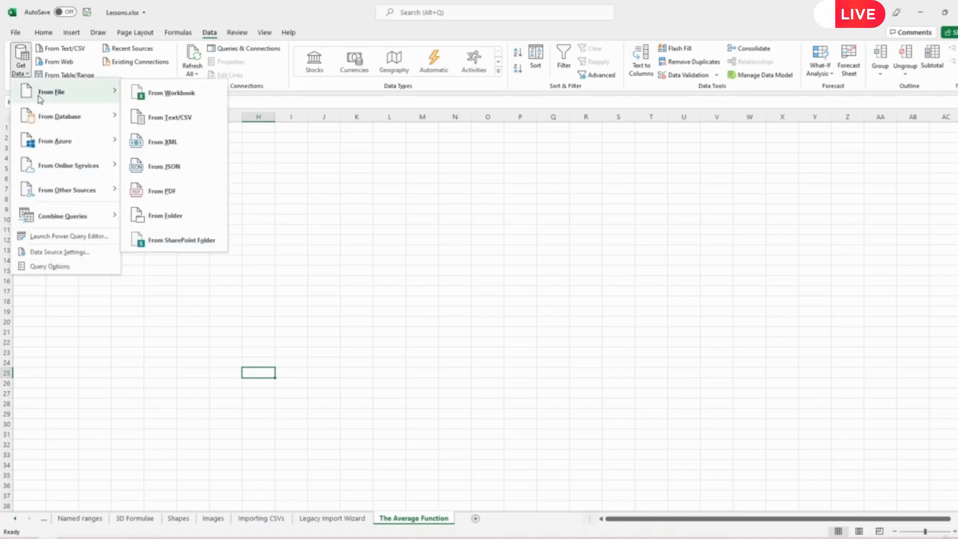
{"action": "left_click", "coordinate": [172, 119]}
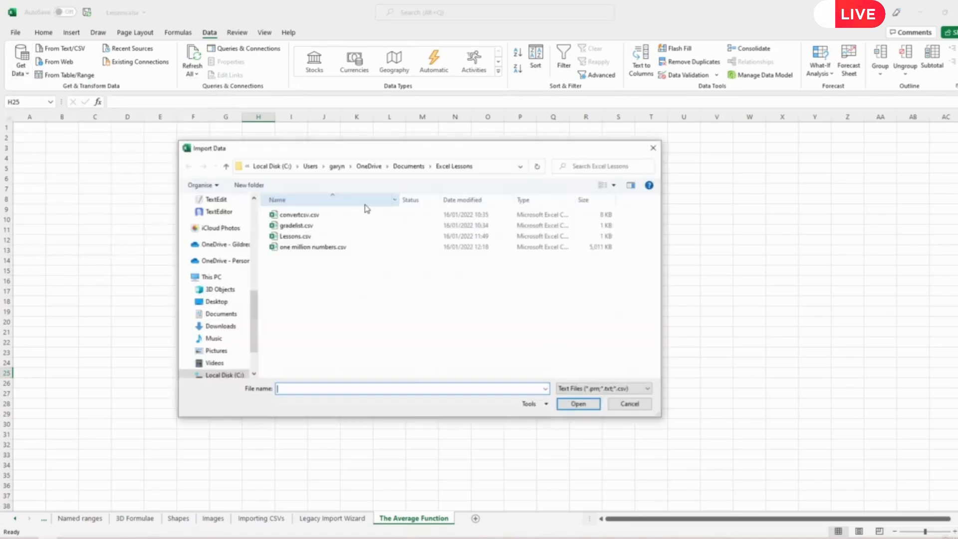
{"action": "double_click", "coordinate": [313, 247]}
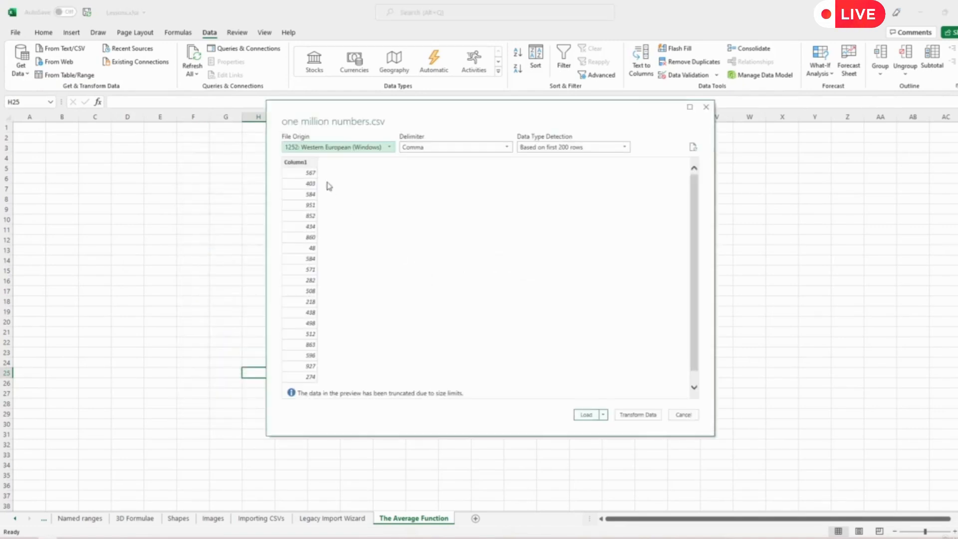
{"action": "left_click", "coordinate": [586, 414]}
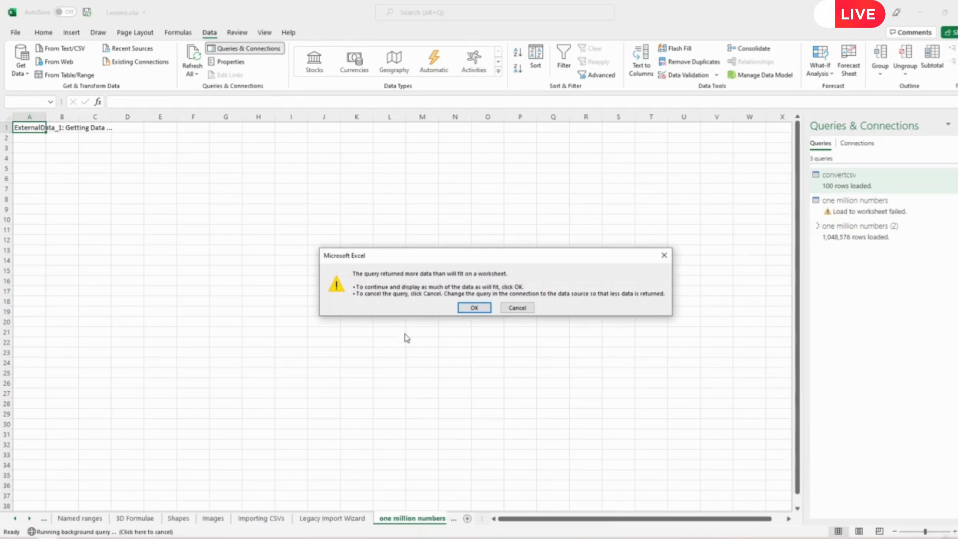
{"action": "left_click_drag", "start_coordinate": [437, 258], "coordinate": [339, 206]}
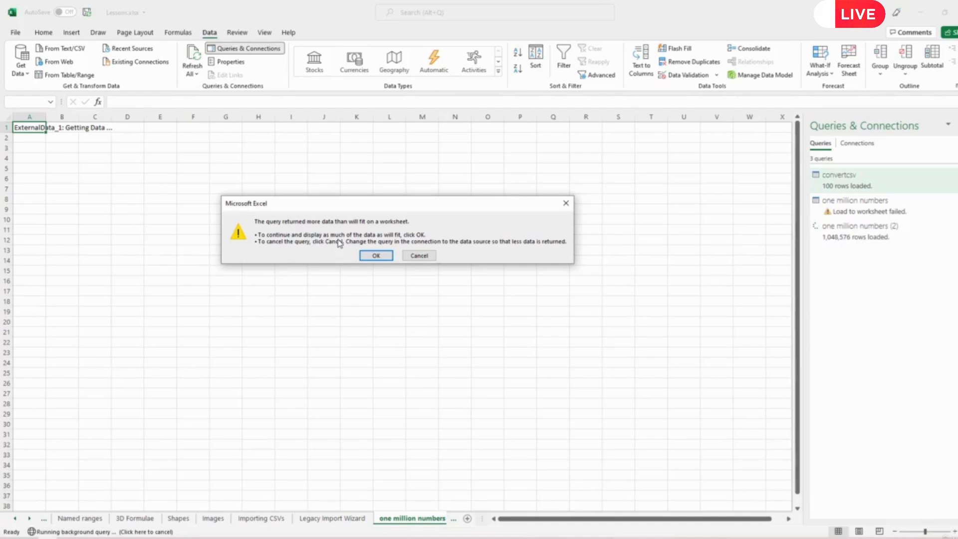
{"action": "left_click", "coordinate": [375, 255]}
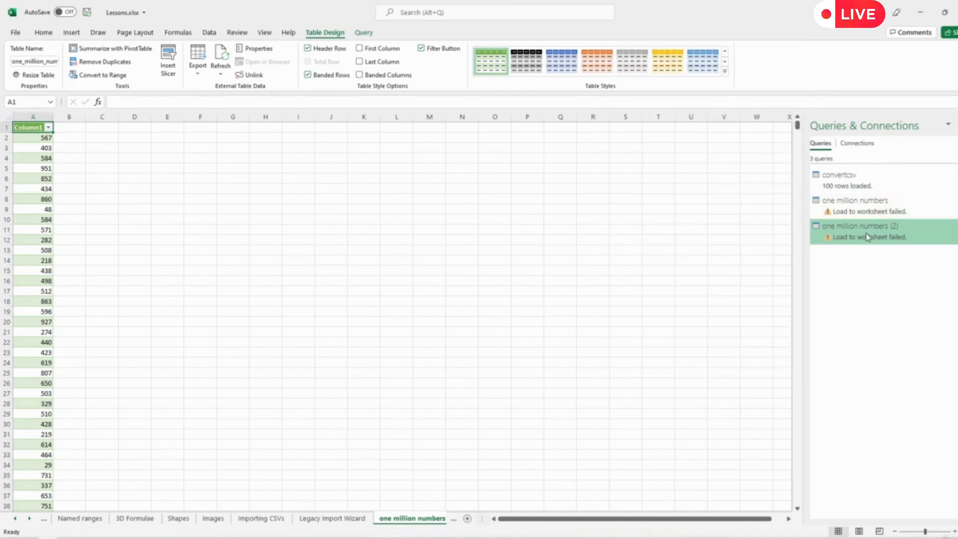
- Inspect the one million numbers queries in Queries & Connections and close that pane
{"action": "mouse_move", "coordinate": [867, 237]}
{"action": "mouse_move", "coordinate": [851, 205]}
{"action": "left_click", "coordinate": [956, 124]}
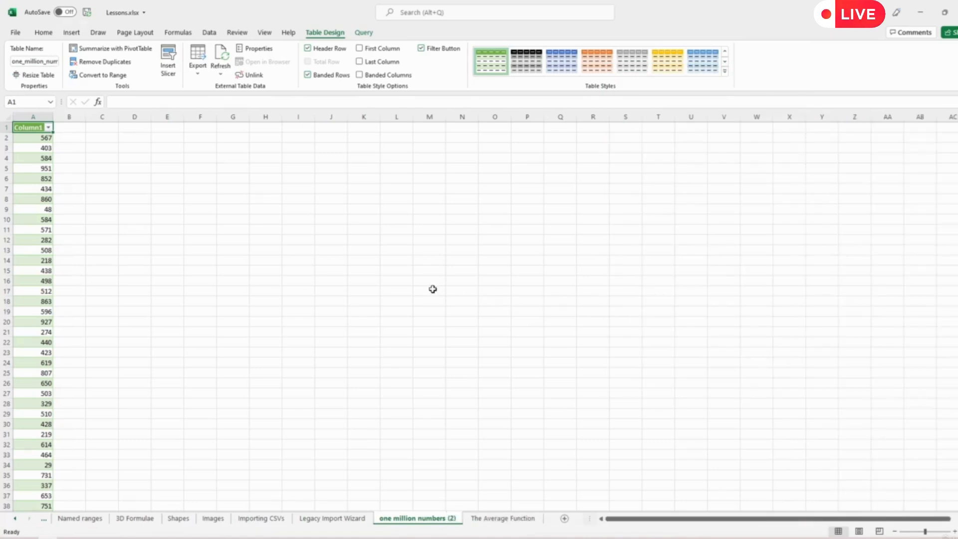
- Apply the plain, uncoloured first Light table style to the imported data in column A
{"action": "left_click", "coordinate": [29, 116]}
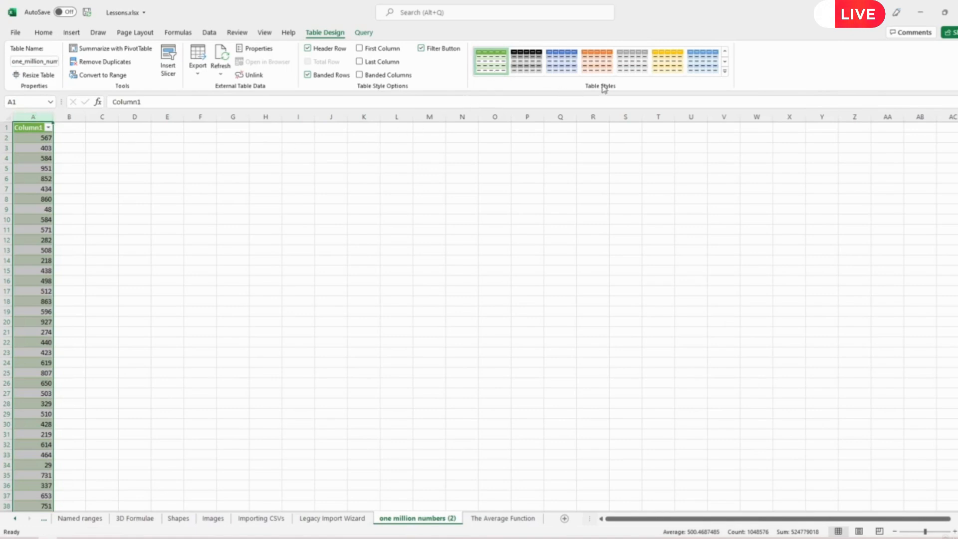
{"action": "left_click", "coordinate": [724, 73]}
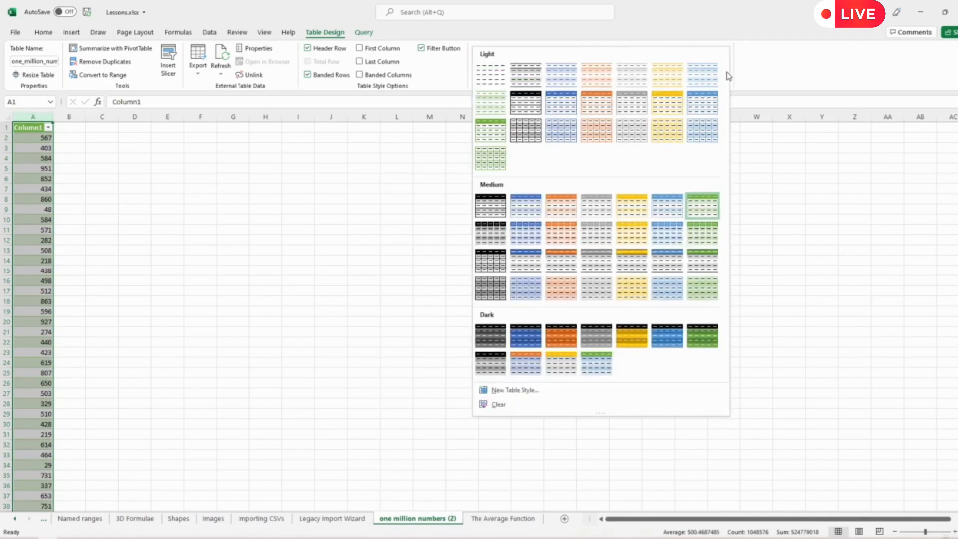
{"action": "left_click", "coordinate": [485, 78]}
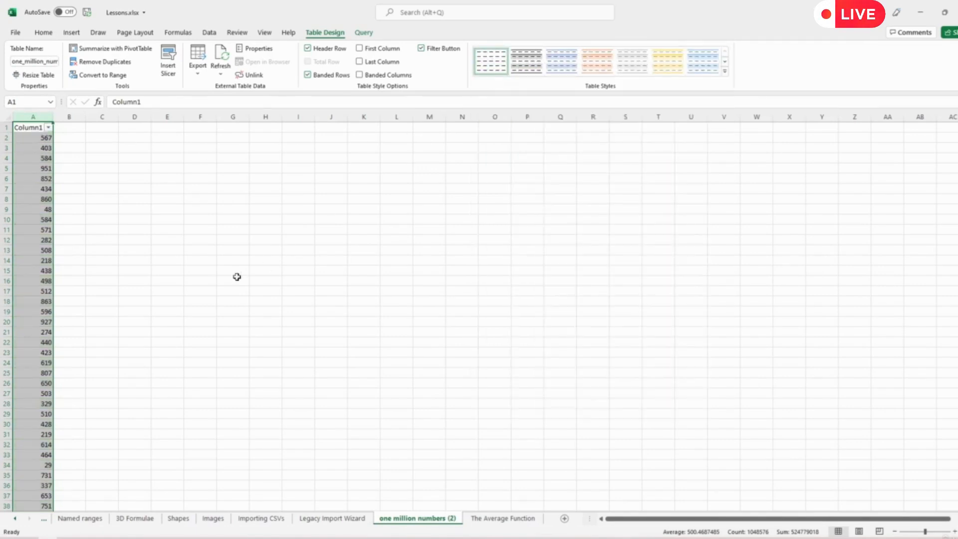
{"action": "left_click", "coordinate": [122, 193]}
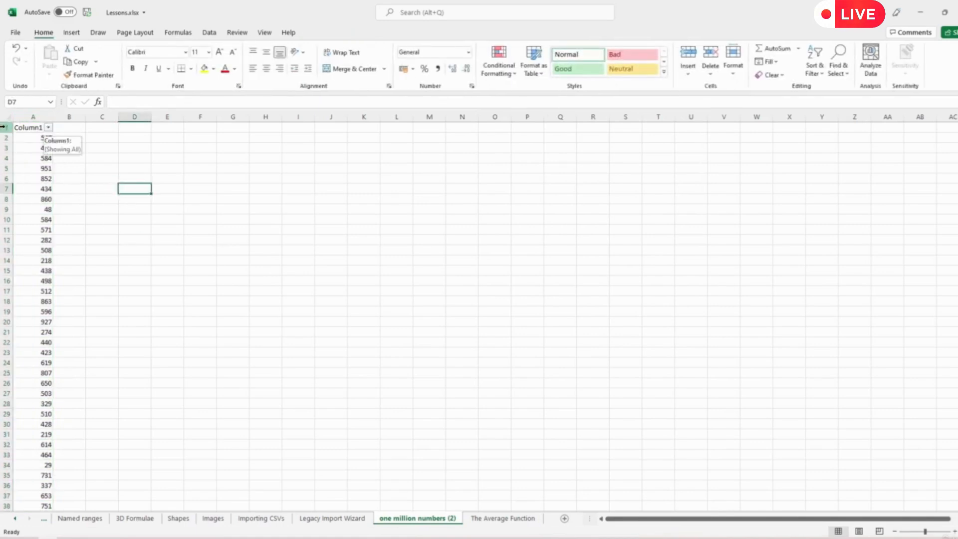
- Turn off the header row of the imported table in column A
{"action": "left_click", "coordinate": [45, 131]}
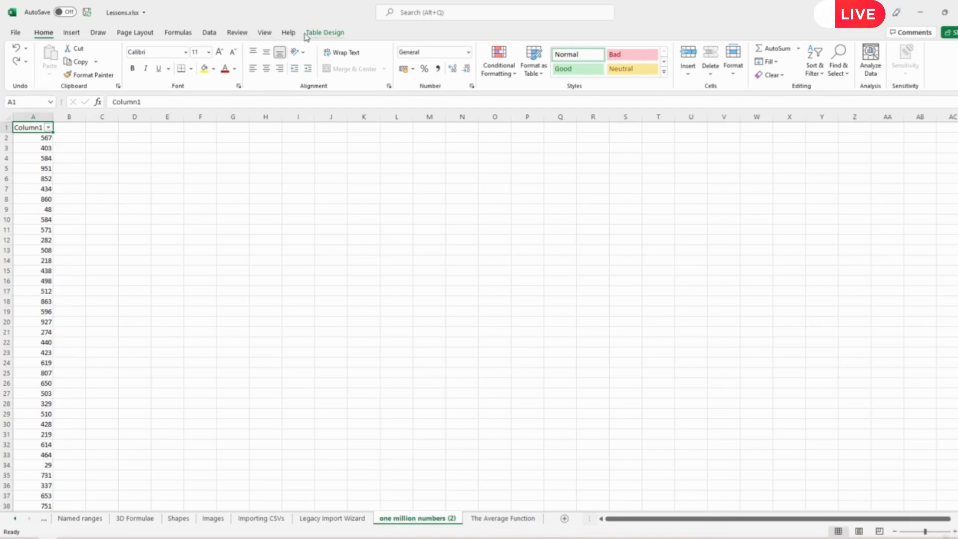
{"action": "left_click", "coordinate": [333, 35]}
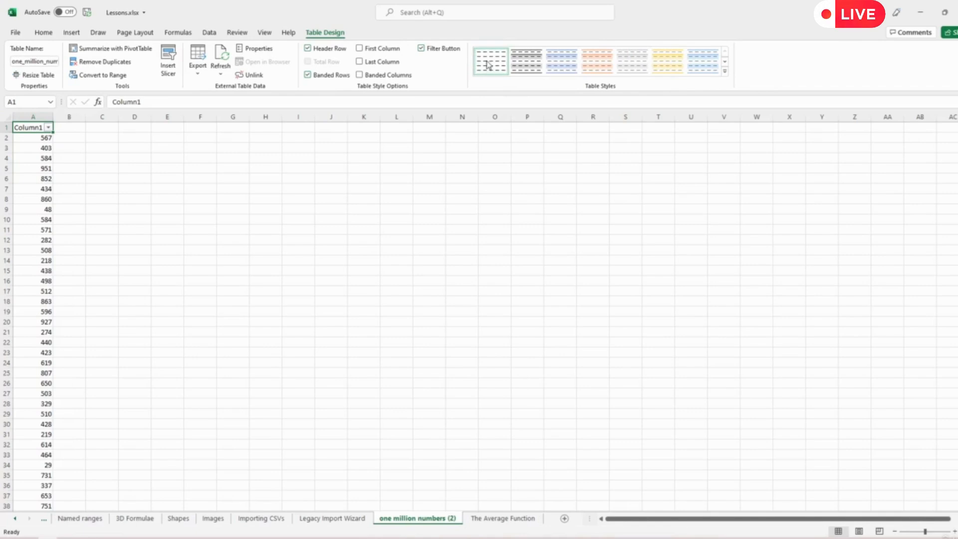
{"action": "left_click", "coordinate": [307, 48]}
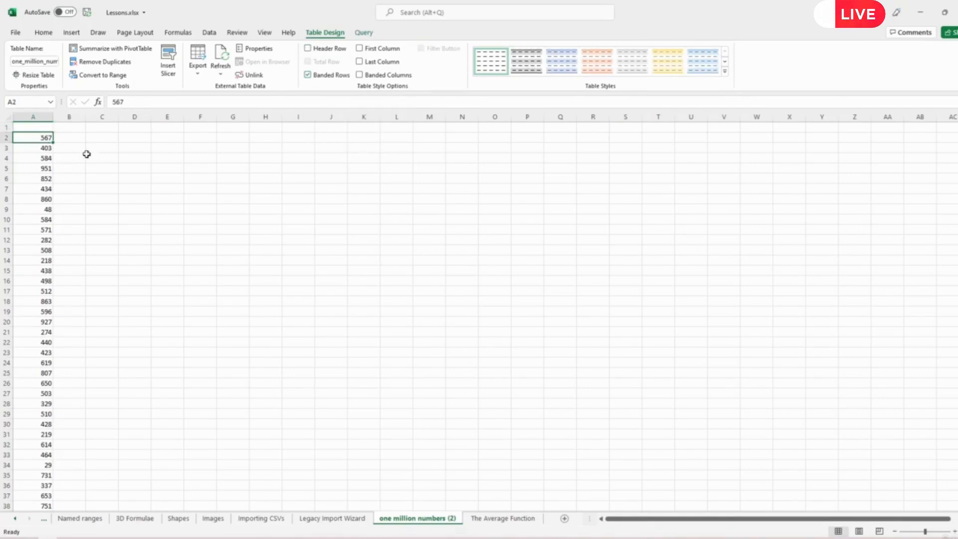
- Delete the empty row 1 above the imported numbers
{"action": "left_click", "coordinate": [4, 127]}
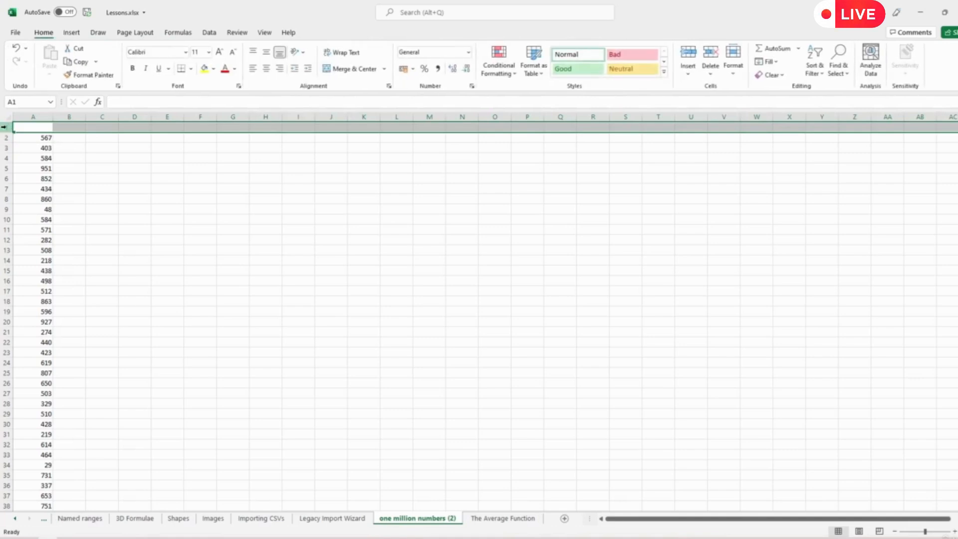
{"action": "right_click", "coordinate": [4, 127]}
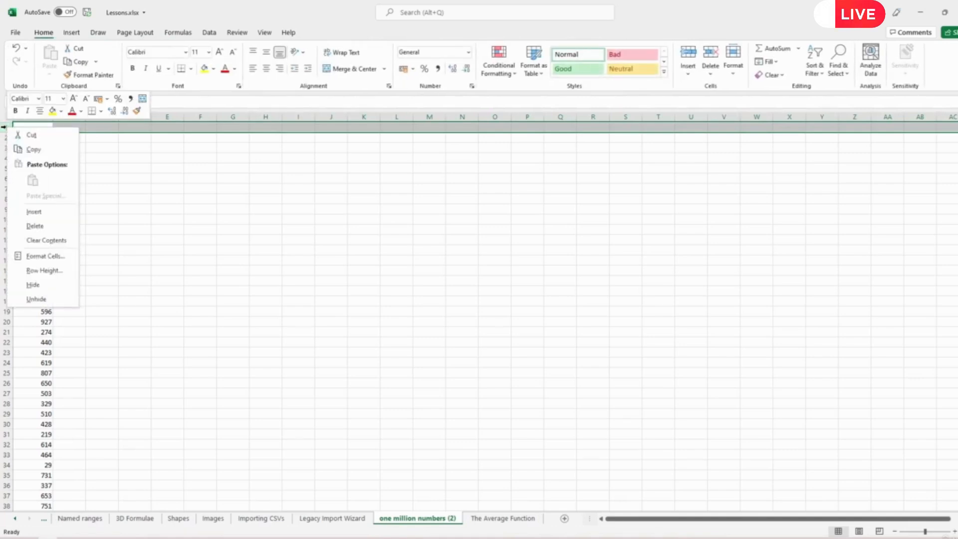
{"action": "left_click", "coordinate": [40, 226]}
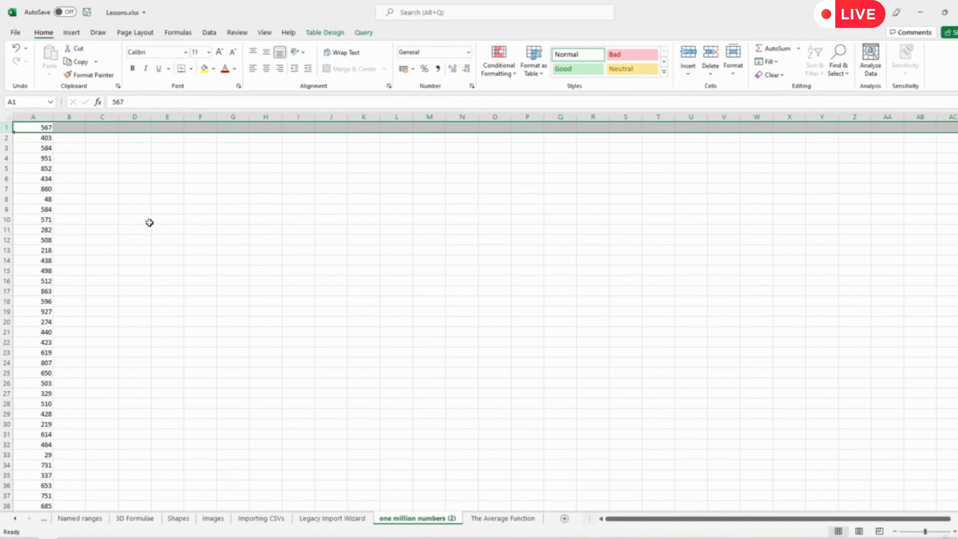
- Enter =AVERAGE(A:A) in cell D3 to calculate the mean of all numbers in column A
{"action": "left_click", "coordinate": [138, 148]}
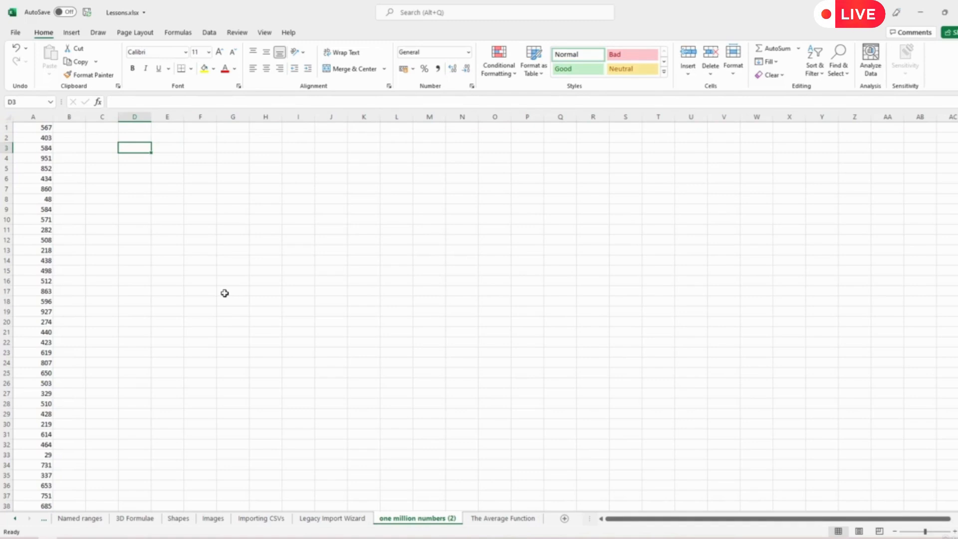
{"action": "type", "text": "="}
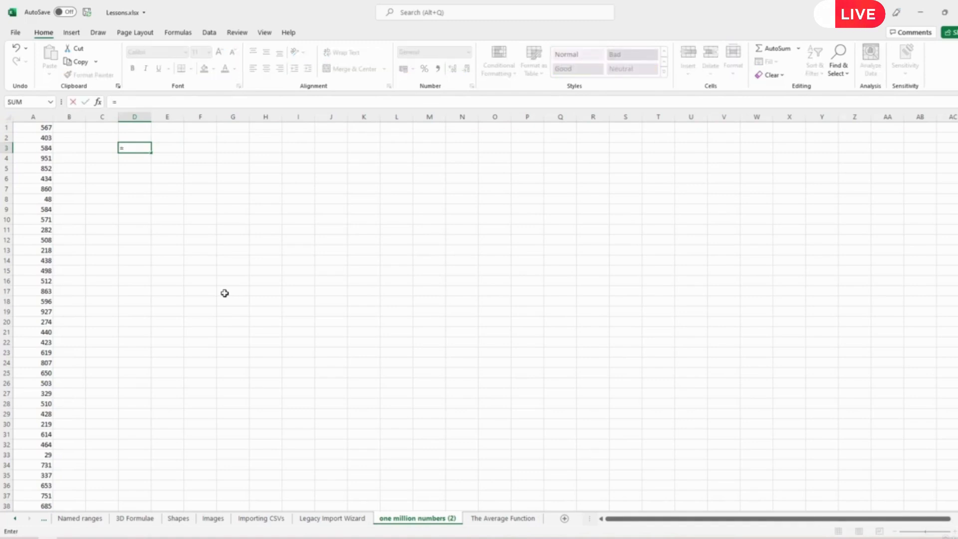
{"action": "type", "text": "avera"}
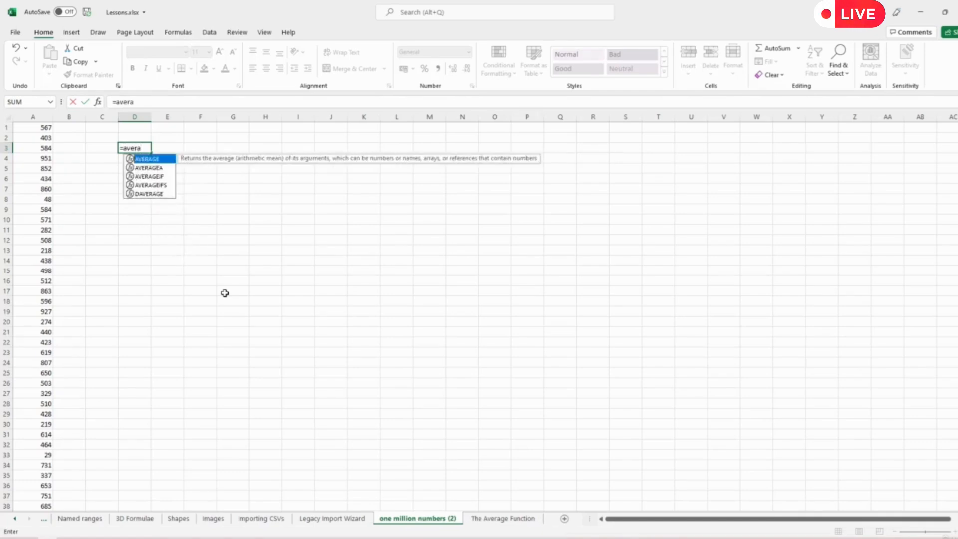
{"action": "type", "text": "ge"}
{"action": "key", "text": "Down"}
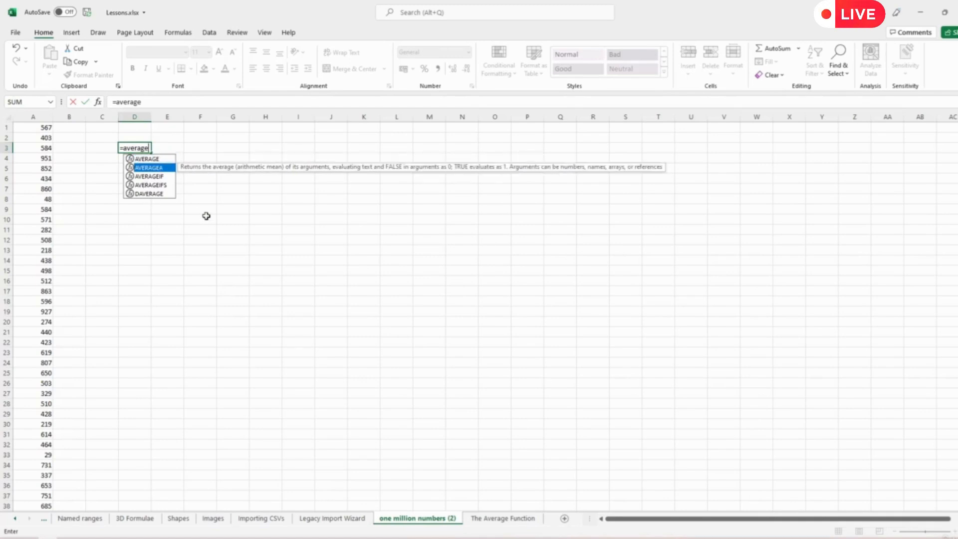
{"action": "key", "text": "Down"}
{"action": "key", "text": "Down"}
{"action": "key", "text": "Up"}
{"action": "key", "text": "Up"}
{"action": "key", "text": "Up"}
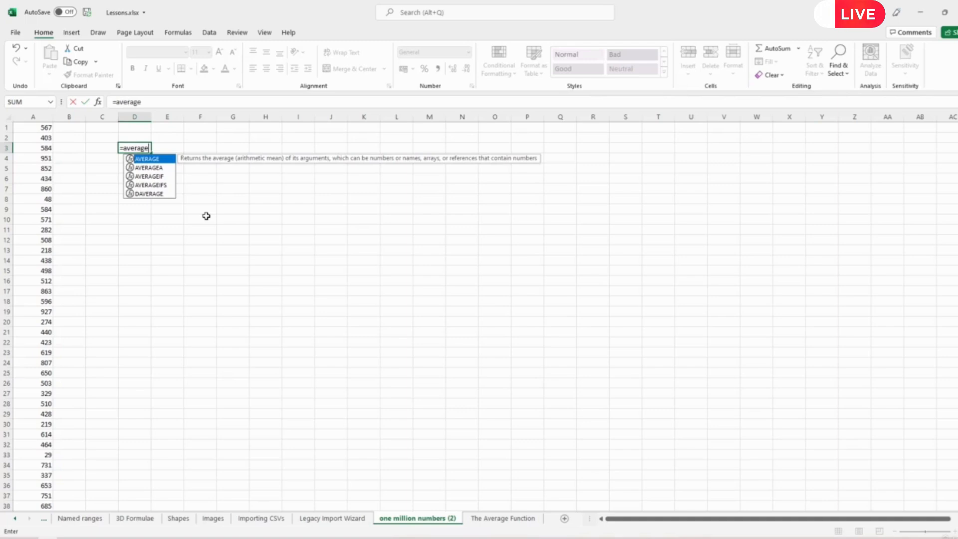
{"action": "type", "text": "("}
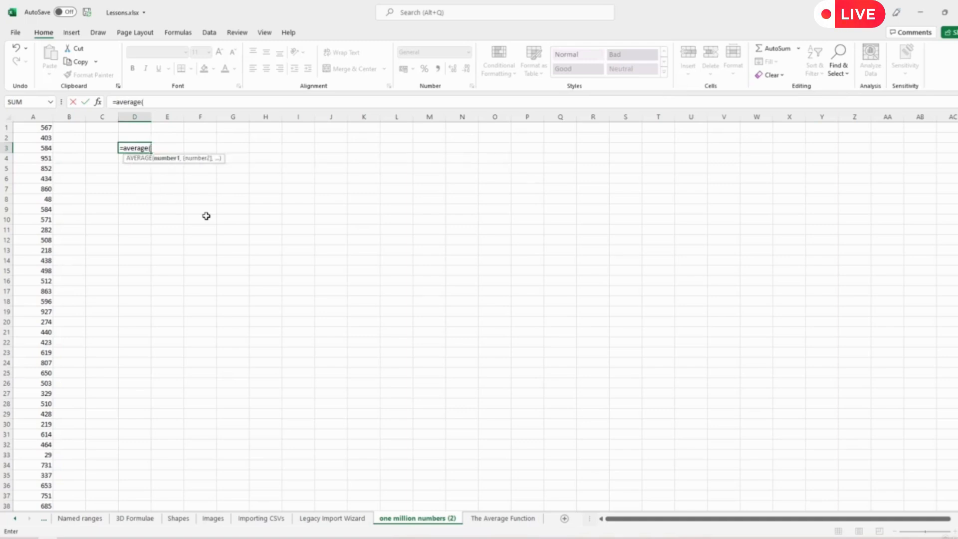
{"action": "left_click", "coordinate": [41, 117]}
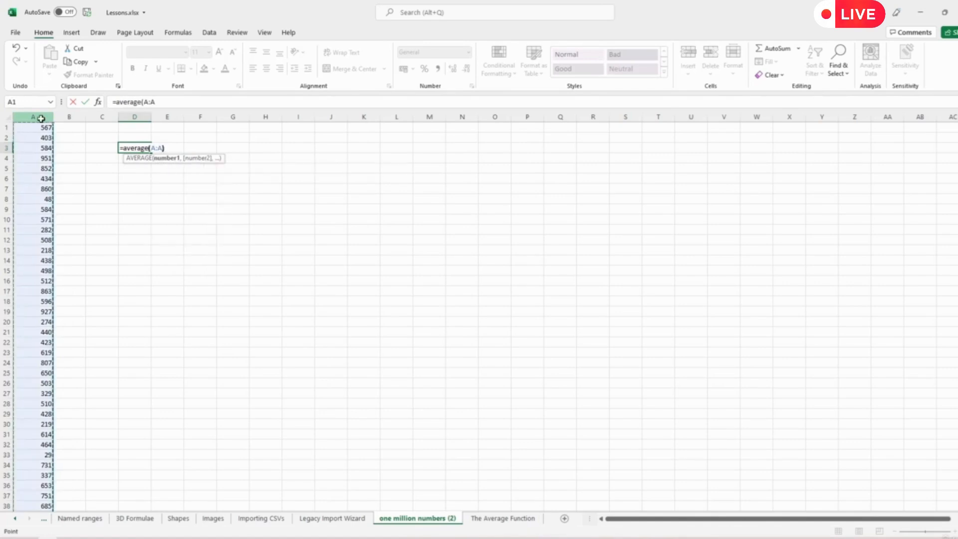
{"action": "key", "text": "Return"}
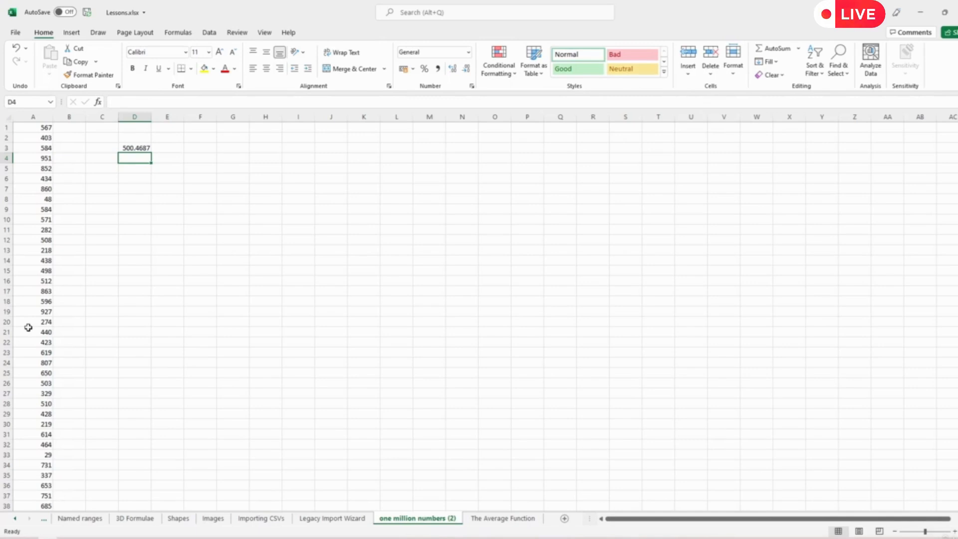
- Compare the status bar average of column A with the formula result in cell D3
{"action": "left_click", "coordinate": [38, 119]}
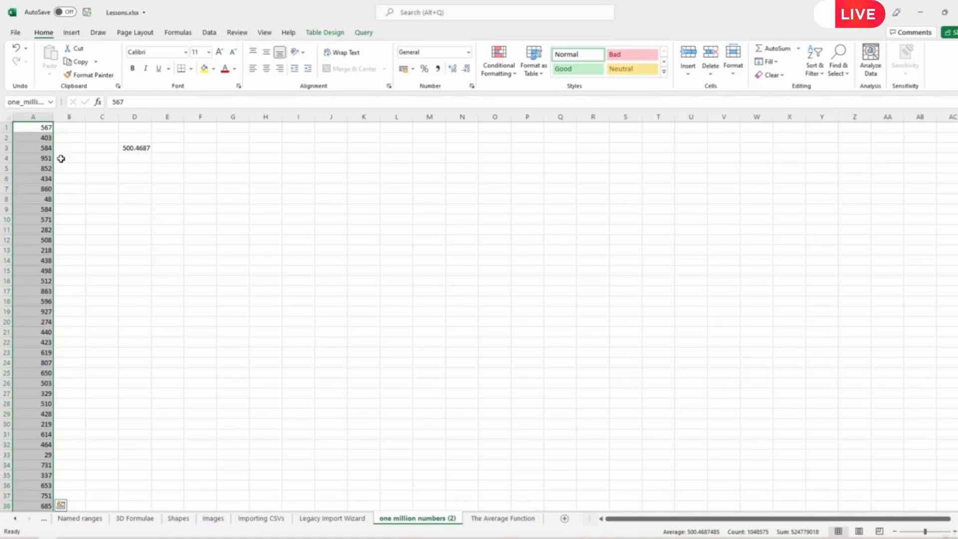
{"action": "left_click", "coordinate": [136, 148]}
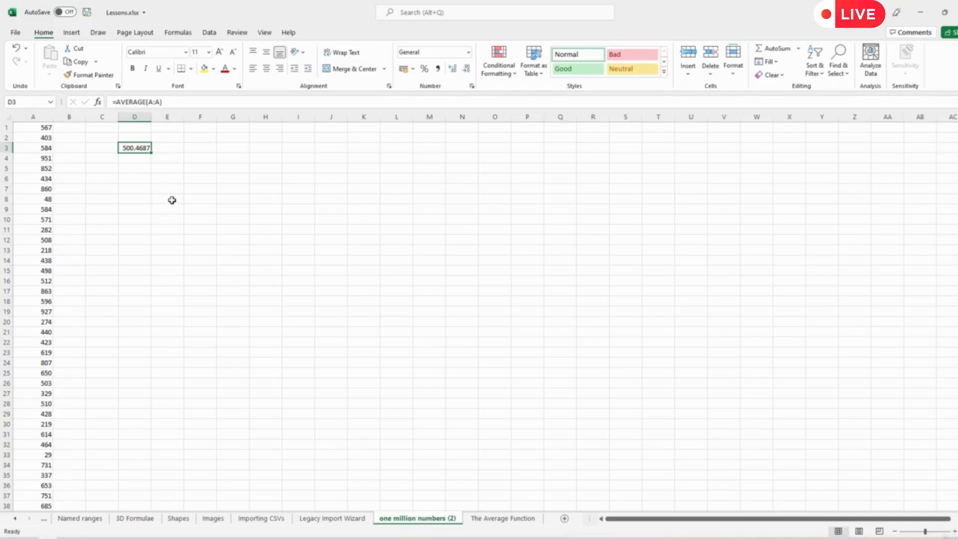
{"action": "left_click", "coordinate": [200, 147]}
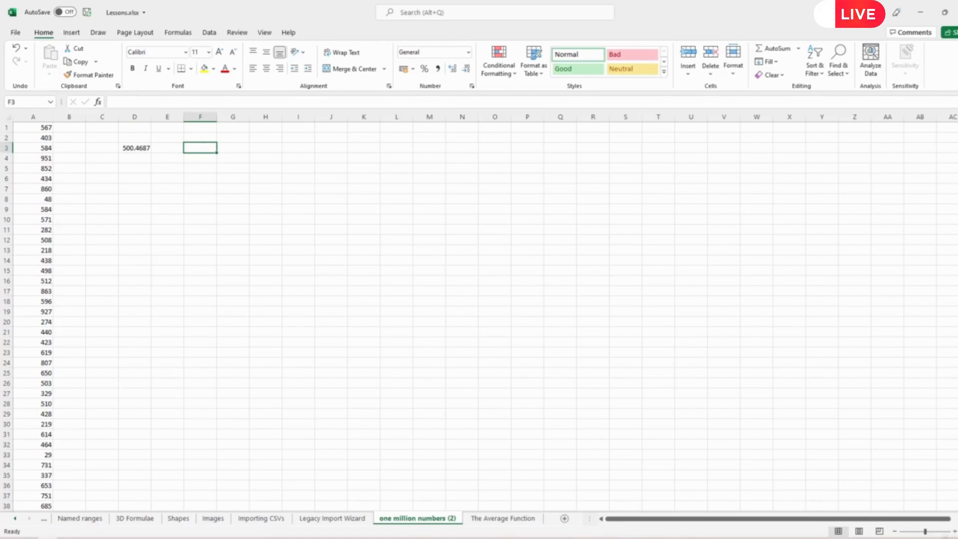
- Switch to Microsoft Whiteboard and handwrite "Mean average =" with the black pen near the top of the board
{"action": "key", "text": "alt+Tab"}
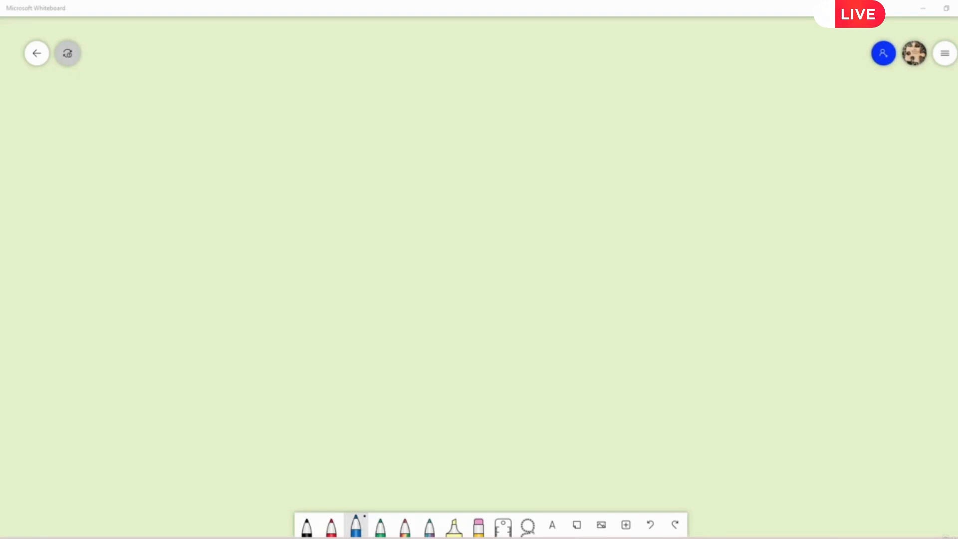
{"action": "left_click", "coordinate": [307, 526]}
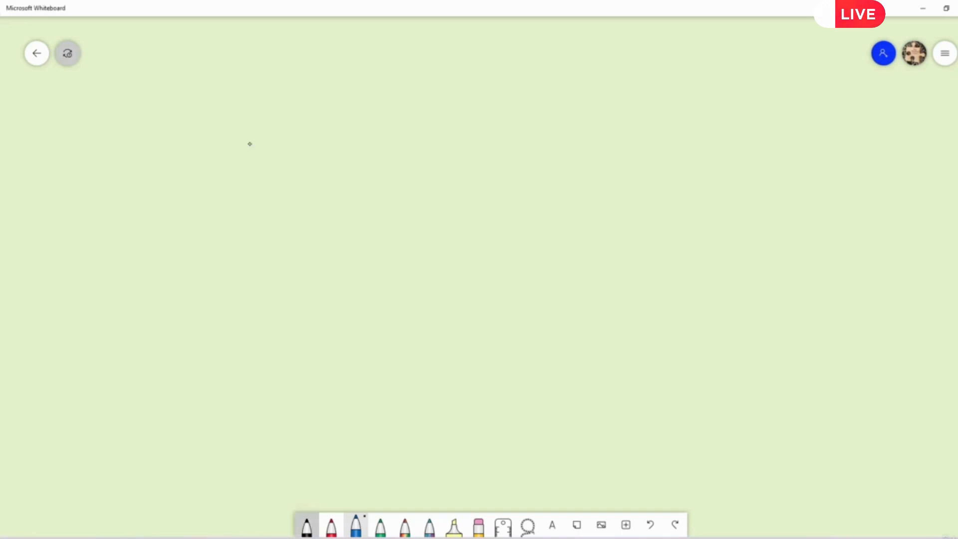
{"action": "mouse_move", "coordinate": [212, 95]}
{"action": "left_mouse_down"}
{"action": "mouse_move", "coordinate": [213, 134]}
{"action": "mouse_move", "coordinate": [245, 93]}
{"action": "mouse_move", "coordinate": [245, 134]}
{"action": "mouse_move", "coordinate": [294, 131]}
{"action": "left_mouse_up"}
{"action": "left_click_drag", "start_coordinate": [299, 112], "coordinate": [314, 130]}
{"action": "mouse_move", "coordinate": [354, 109]}
{"action": "left_mouse_down"}
{"action": "mouse_move", "coordinate": [342, 113]}
{"action": "mouse_move", "coordinate": [357, 128]}
{"action": "left_mouse_up"}
{"action": "left_click_drag", "start_coordinate": [359, 112], "coordinate": [361, 128]}
{"action": "mouse_move", "coordinate": [368, 111]}
{"action": "left_mouse_down"}
{"action": "mouse_move", "coordinate": [371, 126]}
{"action": "mouse_move", "coordinate": [377, 105]}
{"action": "left_mouse_up"}
{"action": "left_click_drag", "start_coordinate": [380, 119], "coordinate": [397, 127]}
{"action": "mouse_move", "coordinate": [403, 112]}
{"action": "left_mouse_down"}
{"action": "mouse_move", "coordinate": [405, 126]}
{"action": "mouse_move", "coordinate": [419, 107]}
{"action": "left_mouse_up"}
{"action": "mouse_move", "coordinate": [431, 110]}
{"action": "left_mouse_down"}
{"action": "mouse_move", "coordinate": [422, 119]}
{"action": "mouse_move", "coordinate": [443, 127]}
{"action": "left_mouse_up"}
{"action": "mouse_move", "coordinate": [446, 128]}
{"action": "left_mouse_down"}
{"action": "mouse_move", "coordinate": [456, 108]}
{"action": "mouse_move", "coordinate": [443, 133]}
{"action": "mouse_move", "coordinate": [482, 128]}
{"action": "mouse_move", "coordinate": [510, 107]}
{"action": "left_mouse_up"}
{"action": "left_click_drag", "start_coordinate": [495, 123], "coordinate": [508, 122]}
- Handwrite "sum total of all values" as the numerator after the equals sign
{"action": "mouse_move", "coordinate": [554, 76]}
{"action": "left_mouse_down"}
{"action": "mouse_move", "coordinate": [537, 94]}
{"action": "mouse_move", "coordinate": [576, 94]}
{"action": "left_mouse_up"}
{"action": "mouse_move", "coordinate": [576, 85]}
{"action": "left_mouse_down"}
{"action": "mouse_move", "coordinate": [587, 79]}
{"action": "mouse_move", "coordinate": [593, 91]}
{"action": "left_mouse_up"}
{"action": "left_click_drag", "start_coordinate": [619, 49], "coordinate": [620, 92]}
{"action": "mouse_move", "coordinate": [616, 74]}
{"action": "left_mouse_down"}
{"action": "mouse_move", "coordinate": [646, 74]}
{"action": "mouse_move", "coordinate": [653, 88]}
{"action": "left_mouse_up"}
{"action": "mouse_move", "coordinate": [655, 73]}
{"action": "left_mouse_down"}
{"action": "mouse_move", "coordinate": [669, 70]}
{"action": "mouse_move", "coordinate": [671, 85]}
{"action": "left_mouse_up"}
{"action": "mouse_move", "coordinate": [677, 45]}
{"action": "left_mouse_down"}
{"action": "mouse_move", "coordinate": [678, 82]}
{"action": "mouse_move", "coordinate": [707, 71]}
{"action": "left_mouse_up"}
{"action": "mouse_move", "coordinate": [735, 49]}
{"action": "left_mouse_down"}
{"action": "mouse_move", "coordinate": [729, 43]}
{"action": "mouse_move", "coordinate": [720, 88]}
{"action": "left_mouse_up"}
{"action": "left_click_drag", "start_coordinate": [724, 75], "coordinate": [763, 88]}
{"action": "mouse_move", "coordinate": [771, 53]}
{"action": "left_mouse_down"}
{"action": "mouse_move", "coordinate": [769, 86]}
{"action": "mouse_move", "coordinate": [803, 74]}
{"action": "left_mouse_up"}
{"action": "left_click_drag", "start_coordinate": [814, 75], "coordinate": [818, 87]}
{"action": "left_click_drag", "start_coordinate": [827, 47], "coordinate": [823, 88]}
{"action": "left_click_drag", "start_coordinate": [828, 72], "coordinate": [854, 87]}
- Draw the fraction line and handwrite "number of values" below it as the denominator
{"action": "left_click_drag", "start_coordinate": [534, 105], "coordinate": [876, 96]}
{"action": "mouse_move", "coordinate": [586, 127]}
{"action": "left_mouse_down"}
{"action": "mouse_move", "coordinate": [587, 139]}
{"action": "mouse_move", "coordinate": [635, 136]}
{"action": "left_mouse_up"}
{"action": "mouse_move", "coordinate": [641, 110]}
{"action": "left_mouse_down"}
{"action": "mouse_move", "coordinate": [639, 130]}
{"action": "mouse_move", "coordinate": [669, 135]}
{"action": "left_mouse_up"}
{"action": "mouse_move", "coordinate": [673, 135]}
{"action": "left_mouse_down"}
{"action": "mouse_move", "coordinate": [684, 122]}
{"action": "mouse_move", "coordinate": [711, 136]}
{"action": "left_mouse_up"}
{"action": "mouse_move", "coordinate": [735, 112]}
{"action": "left_mouse_down"}
{"action": "mouse_move", "coordinate": [721, 138]}
{"action": "mouse_move", "coordinate": [760, 124]}
{"action": "mouse_move", "coordinate": [781, 139]}
{"action": "left_mouse_up"}
{"action": "left_click_drag", "start_coordinate": [790, 126], "coordinate": [803, 135]}
{"action": "left_click_drag", "start_coordinate": [808, 129], "coordinate": [826, 136]}
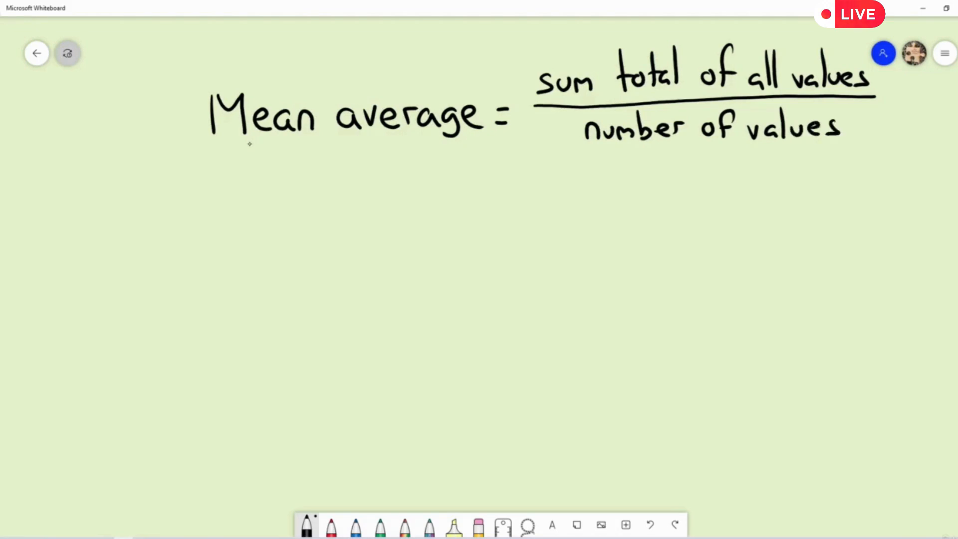
- Handwrite the example values "4, 8, 10" below the formula and "3 numbers" beside them
{"action": "mouse_move", "coordinate": [382, 238]}
{"action": "left_mouse_down"}
{"action": "mouse_move", "coordinate": [373, 268]}
{"action": "mouse_move", "coordinate": [395, 259]}
{"action": "left_mouse_up"}
{"action": "mouse_move", "coordinate": [388, 252]}
{"action": "left_mouse_down"}
{"action": "mouse_move", "coordinate": [387, 272]}
{"action": "mouse_move", "coordinate": [405, 277]}
{"action": "left_mouse_up"}
{"action": "left_click_drag", "start_coordinate": [440, 237], "coordinate": [458, 269]}
{"action": "mouse_move", "coordinate": [482, 231]}
{"action": "left_mouse_down"}
{"action": "mouse_move", "coordinate": [481, 255]}
{"action": "mouse_move", "coordinate": [504, 231]}
{"action": "left_mouse_up"}
{"action": "left_click_drag", "start_coordinate": [666, 224], "coordinate": [666, 248]}
{"action": "mouse_move", "coordinate": [727, 245]}
{"action": "left_mouse_down"}
{"action": "mouse_move", "coordinate": [738, 230]}
{"action": "mouse_move", "coordinate": [781, 241]}
{"action": "left_mouse_up"}
{"action": "mouse_move", "coordinate": [788, 204]}
{"action": "left_mouse_down"}
{"action": "mouse_move", "coordinate": [798, 240]}
{"action": "mouse_move", "coordinate": [836, 232]}
{"action": "left_mouse_up"}
{"action": "left_click_drag", "start_coordinate": [845, 225], "coordinate": [851, 239]}
- Handwrite the sum "4+8+10 = 22" beneath the example values "4, 8, 10"
{"action": "mouse_move", "coordinate": [383, 312]}
{"action": "left_mouse_down"}
{"action": "mouse_move", "coordinate": [376, 343]}
{"action": "mouse_move", "coordinate": [397, 339]}
{"action": "left_mouse_up"}
{"action": "mouse_move", "coordinate": [391, 327]}
{"action": "left_mouse_down"}
{"action": "mouse_move", "coordinate": [394, 348]}
{"action": "mouse_move", "coordinate": [418, 330]}
{"action": "mouse_move", "coordinate": [418, 344]}
{"action": "left_mouse_up"}
{"action": "left_click_drag", "start_coordinate": [448, 311], "coordinate": [474, 327]}
{"action": "mouse_move", "coordinate": [467, 323]}
{"action": "left_mouse_down"}
{"action": "mouse_move", "coordinate": [468, 340]}
{"action": "mouse_move", "coordinate": [552, 315]}
{"action": "left_mouse_up"}
{"action": "left_click_drag", "start_coordinate": [539, 324], "coordinate": [553, 324]}
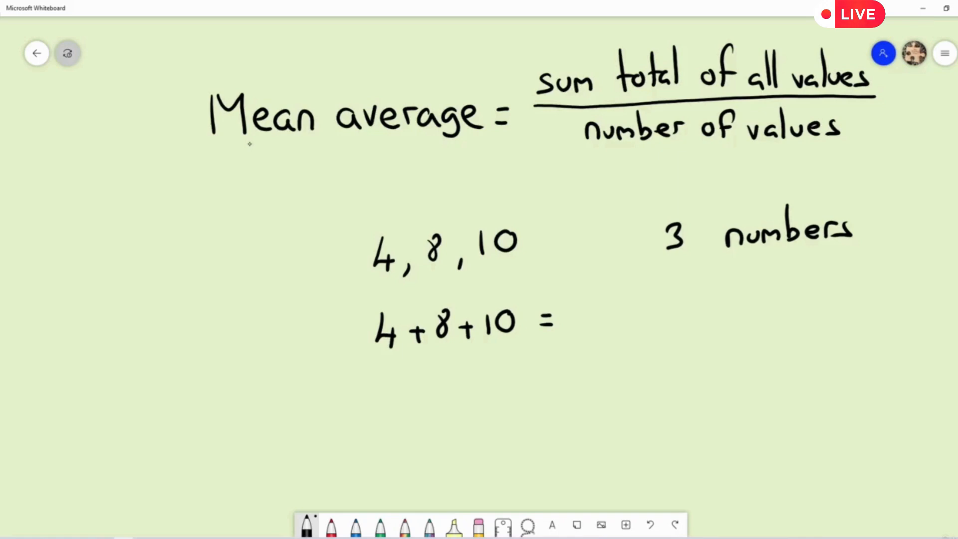
{"action": "mouse_move", "coordinate": [570, 306]}
{"action": "left_mouse_down"}
{"action": "mouse_move", "coordinate": [569, 327]}
{"action": "mouse_move", "coordinate": [614, 323]}
{"action": "left_mouse_up"}
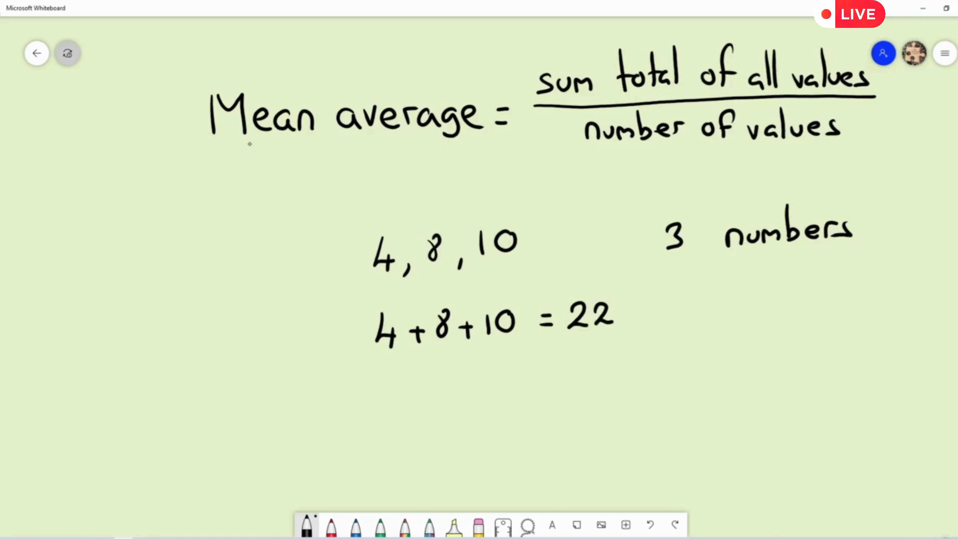
- Handwrite "Mean =" below the sum line to begin the worked calculation
{"action": "mouse_move", "coordinate": [333, 427]}
{"action": "left_mouse_down"}
{"action": "mouse_move", "coordinate": [335, 455]}
{"action": "mouse_move", "coordinate": [356, 423]}
{"action": "mouse_move", "coordinate": [359, 453]}
{"action": "left_mouse_up"}
{"action": "mouse_move", "coordinate": [367, 440]}
{"action": "left_mouse_down"}
{"action": "mouse_move", "coordinate": [373, 432]}
{"action": "mouse_move", "coordinate": [378, 449]}
{"action": "left_mouse_up"}
{"action": "left_click_drag", "start_coordinate": [391, 435], "coordinate": [397, 449]}
{"action": "left_click_drag", "start_coordinate": [402, 436], "coordinate": [402, 449]}
{"action": "left_click_drag", "start_coordinate": [403, 439], "coordinate": [413, 449]}
{"action": "left_click_drag", "start_coordinate": [428, 428], "coordinate": [439, 427]}
{"action": "left_click_drag", "start_coordinate": [428, 440], "coordinate": [439, 439]}
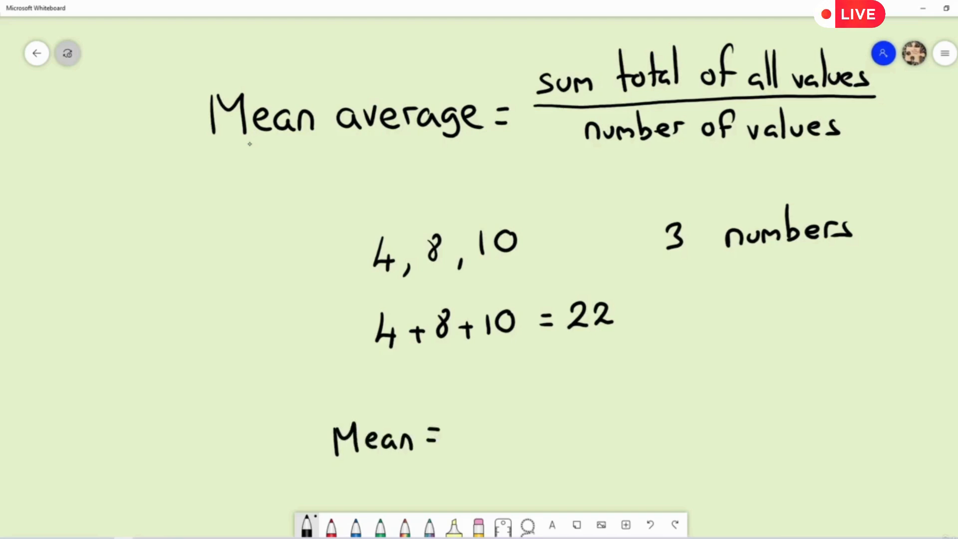
- Handwrite the fraction "4+8+10" over "3" after "Mean =", followed by "=" and the fraction 22 over 3
{"action": "left_click_drag", "start_coordinate": [468, 391], "coordinate": [478, 408]}
{"action": "mouse_move", "coordinate": [475, 399]}
{"action": "left_mouse_down"}
{"action": "mouse_move", "coordinate": [475, 417]}
{"action": "mouse_move", "coordinate": [499, 401]}
{"action": "mouse_move", "coordinate": [490, 413]}
{"action": "mouse_move", "coordinate": [515, 386]}
{"action": "mouse_move", "coordinate": [531, 400]}
{"action": "mouse_move", "coordinate": [527, 410]}
{"action": "left_mouse_up"}
{"action": "mouse_move", "coordinate": [537, 390]}
{"action": "left_mouse_down"}
{"action": "mouse_move", "coordinate": [538, 408]}
{"action": "mouse_move", "coordinate": [555, 388]}
{"action": "left_mouse_up"}
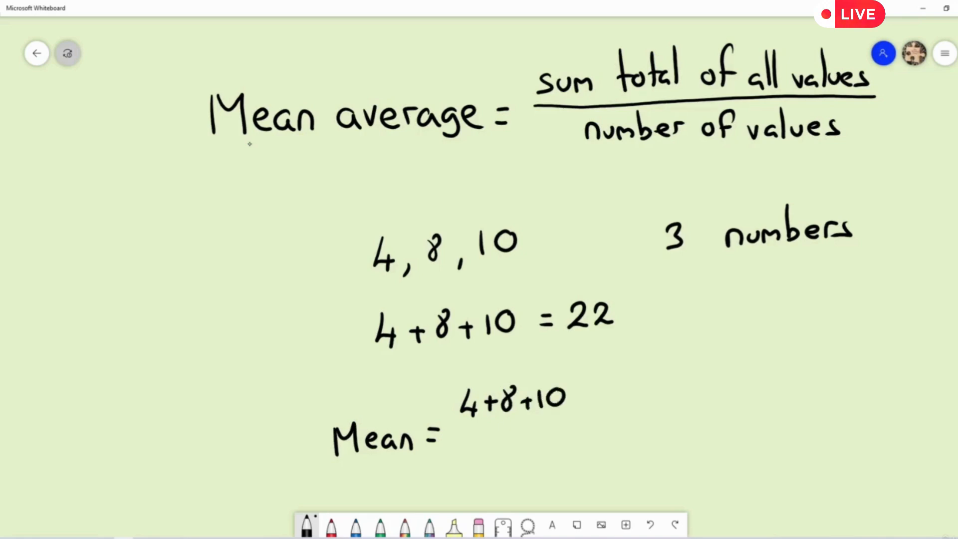
{"action": "left_click_drag", "start_coordinate": [462, 427], "coordinate": [565, 422]}
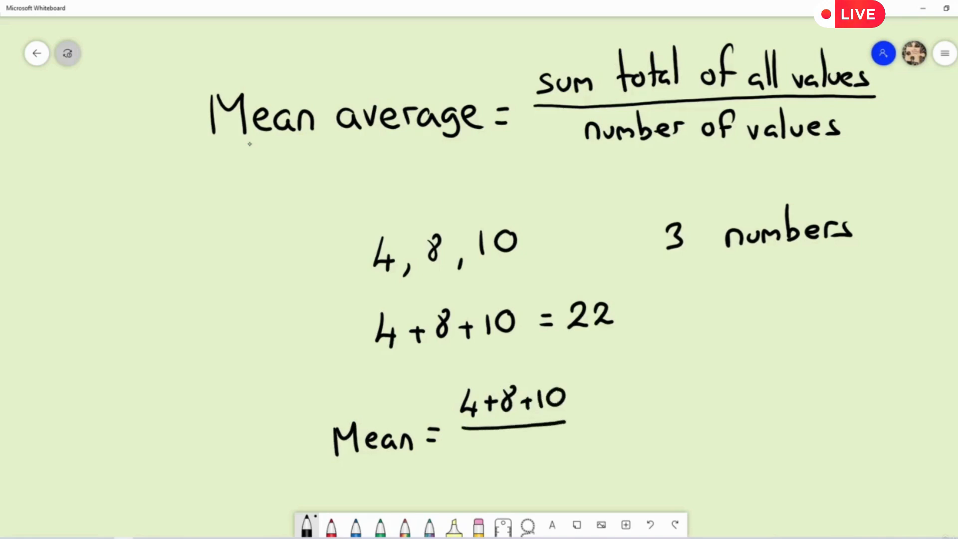
{"action": "mouse_move", "coordinate": [502, 439]}
{"action": "left_mouse_down"}
{"action": "mouse_move", "coordinate": [510, 448]}
{"action": "mouse_move", "coordinate": [503, 460]}
{"action": "left_mouse_up"}
{"action": "mouse_move", "coordinate": [592, 414]}
{"action": "left_mouse_down"}
{"action": "mouse_move", "coordinate": [606, 413]}
{"action": "mouse_move", "coordinate": [606, 427]}
{"action": "left_mouse_up"}
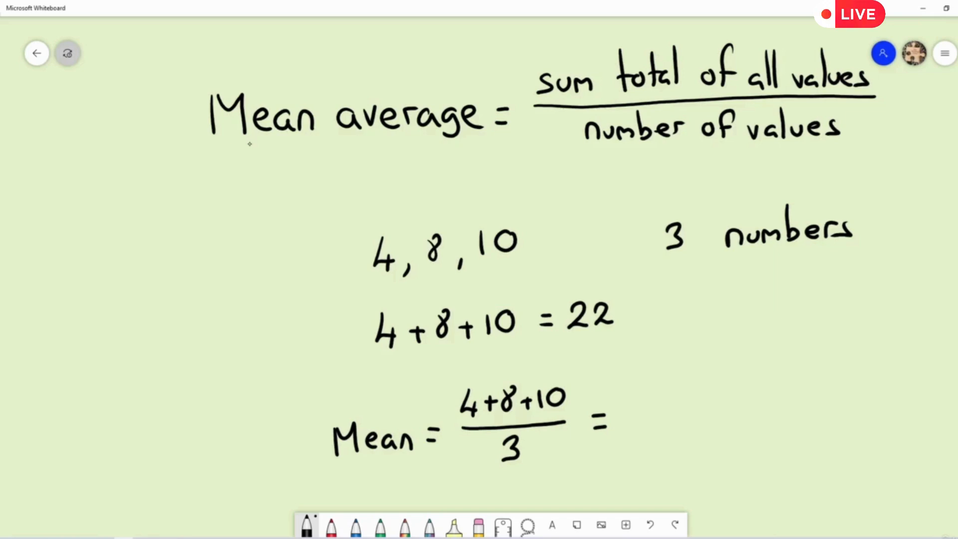
{"action": "mouse_move", "coordinate": [638, 392]}
{"action": "left_mouse_down"}
{"action": "mouse_move", "coordinate": [644, 403]}
{"action": "mouse_move", "coordinate": [676, 401]}
{"action": "mouse_move", "coordinate": [684, 414]}
{"action": "mouse_move", "coordinate": [666, 448]}
{"action": "mouse_move", "coordinate": [648, 451]}
{"action": "left_mouse_up"}
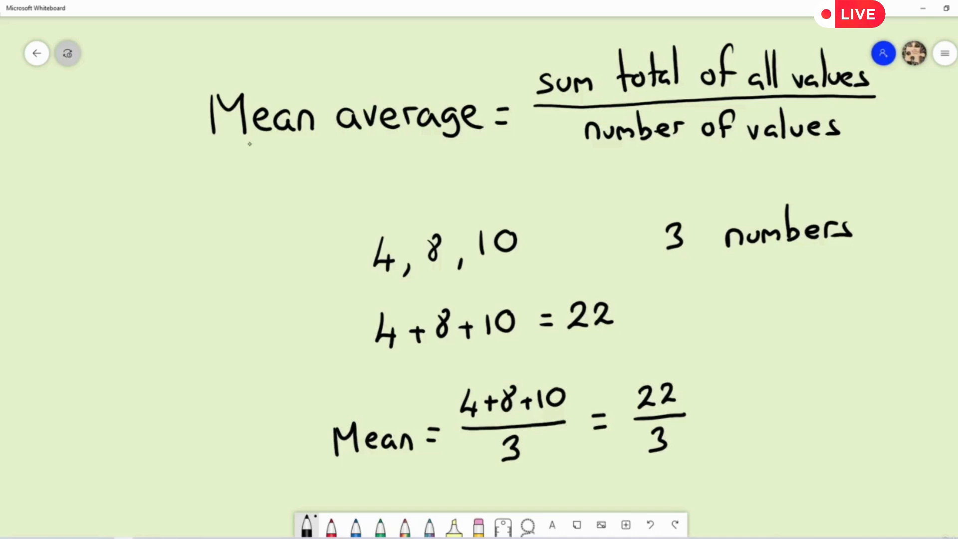
- Extend the calculation with "= 7 1/3 = 7.3", add a recurring dot above the decimal 3, and double-underline 7.3
{"action": "left_click_drag", "start_coordinate": [706, 410], "coordinate": [717, 409]}
{"action": "mouse_move", "coordinate": [704, 421]}
{"action": "left_mouse_down"}
{"action": "mouse_move", "coordinate": [740, 397]}
{"action": "mouse_move", "coordinate": [747, 431]}
{"action": "mouse_move", "coordinate": [757, 414]}
{"action": "left_mouse_up"}
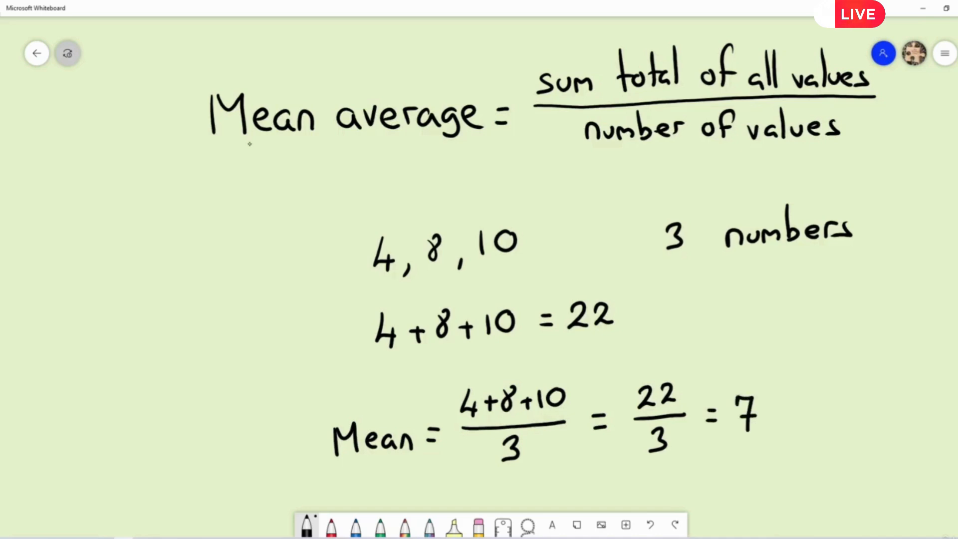
{"action": "mouse_move", "coordinate": [773, 378]}
{"action": "left_mouse_down"}
{"action": "mouse_move", "coordinate": [773, 394]}
{"action": "mouse_move", "coordinate": [790, 401]}
{"action": "mouse_move", "coordinate": [769, 430]}
{"action": "left_mouse_up"}
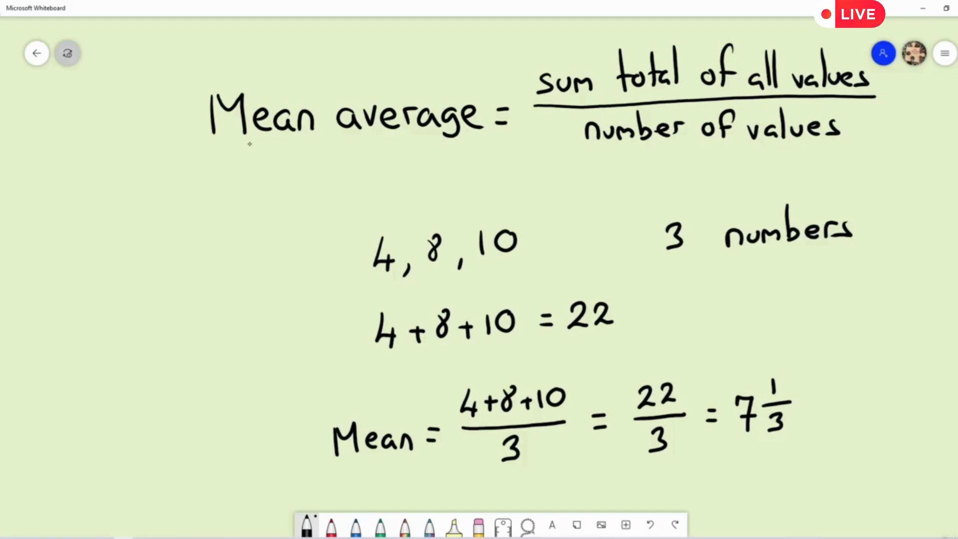
{"action": "left_click_drag", "start_coordinate": [811, 408], "coordinate": [824, 406]}
{"action": "mouse_move", "coordinate": [811, 418]}
{"action": "left_mouse_down"}
{"action": "mouse_move", "coordinate": [853, 424]}
{"action": "mouse_move", "coordinate": [887, 410]}
{"action": "mouse_move", "coordinate": [879, 424]}
{"action": "left_mouse_up"}
{"action": "left_click", "coordinate": [883, 383]}
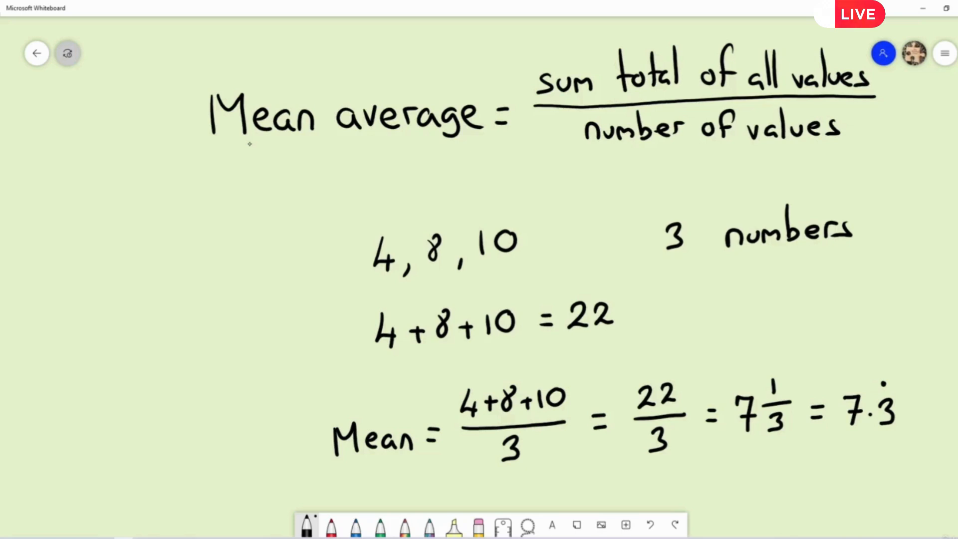
{"action": "mouse_move", "coordinate": [851, 439]}
{"action": "left_mouse_down"}
{"action": "mouse_move", "coordinate": [901, 436]}
{"action": "mouse_move", "coordinate": [892, 448]}
{"action": "left_mouse_up"}
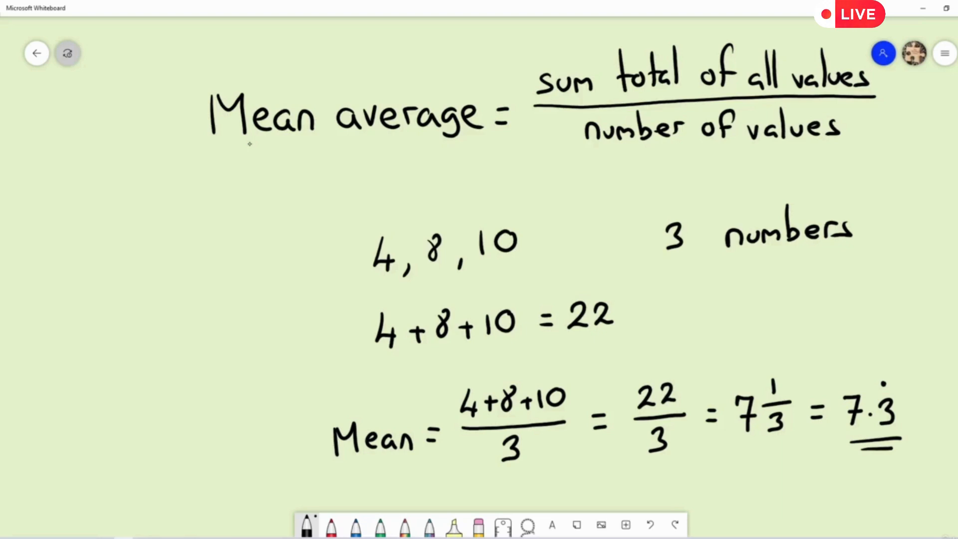
- Underline "average" once and "Mean" twice in the formula heading
{"action": "left_click_drag", "start_coordinate": [344, 143], "coordinate": [482, 143]}
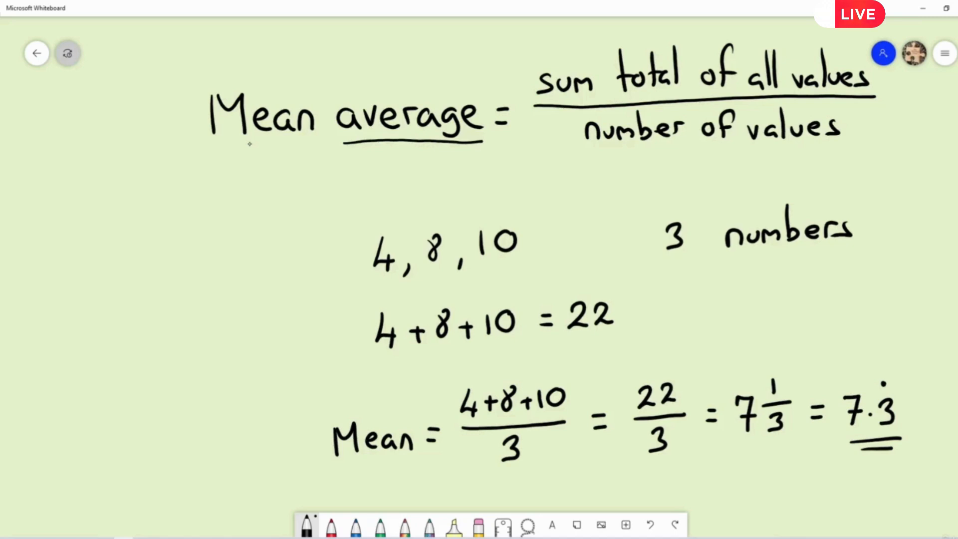
{"action": "left_click_drag", "start_coordinate": [227, 151], "coordinate": [323, 147]}
{"action": "left_click_drag", "start_coordinate": [252, 161], "coordinate": [307, 157]}
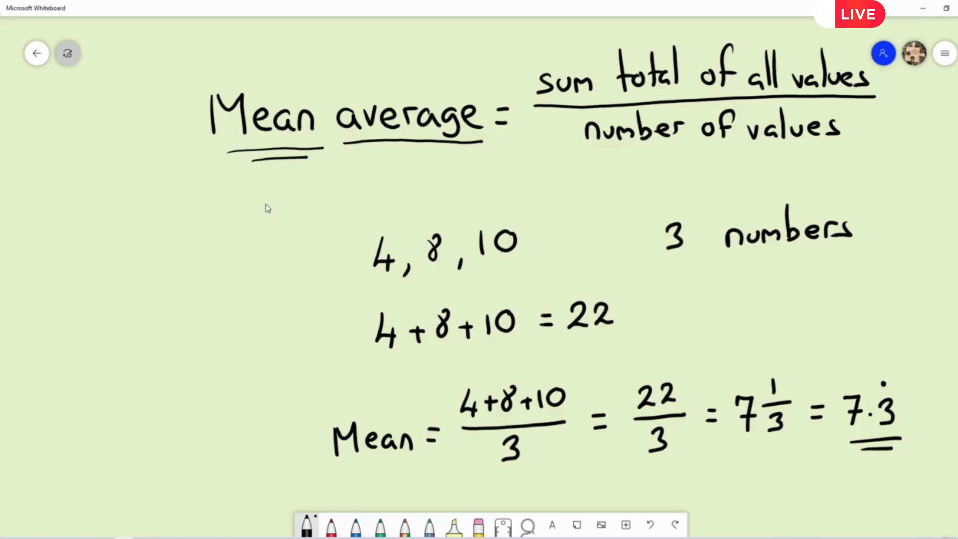
- Switch to the Excel workbook and examine column A down to its last value to establish how many numbers it holds
{"action": "left_click", "coordinate": [47, 538]}
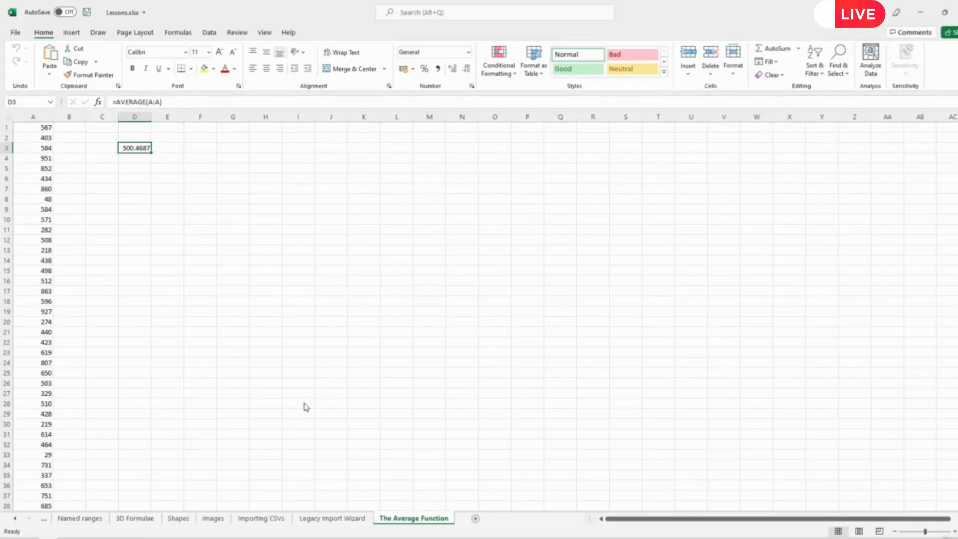
{"action": "left_click", "coordinate": [35, 117]}
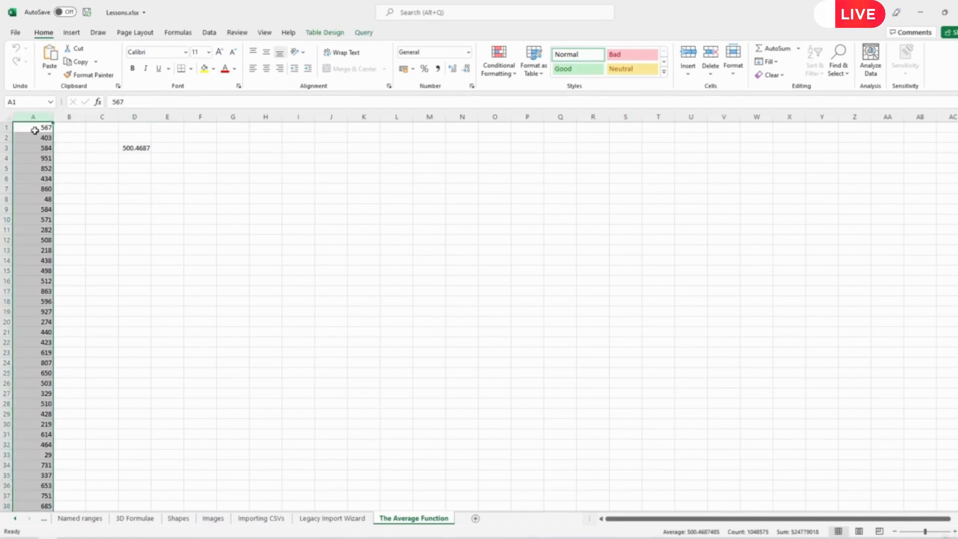
{"action": "left_click", "coordinate": [33, 174]}
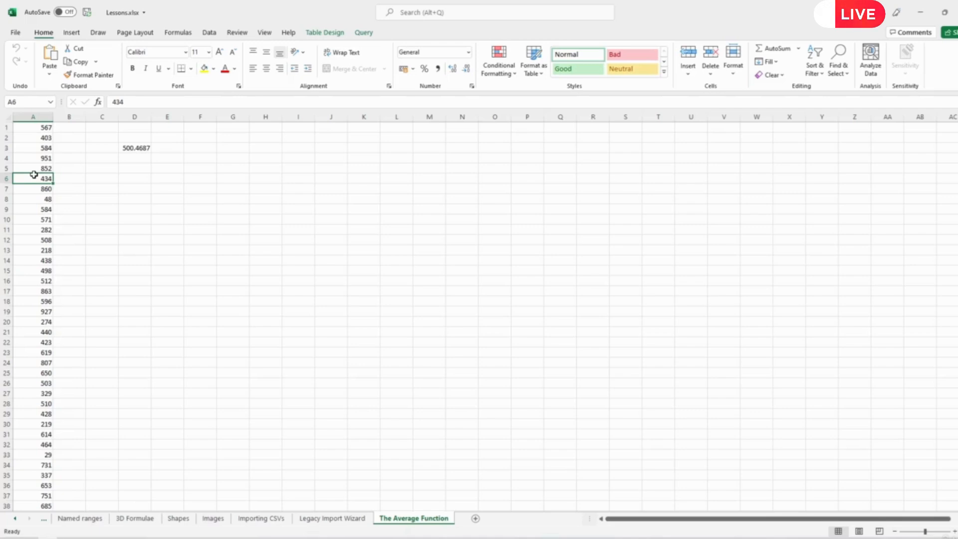
{"action": "key", "text": "ctrl+Down"}
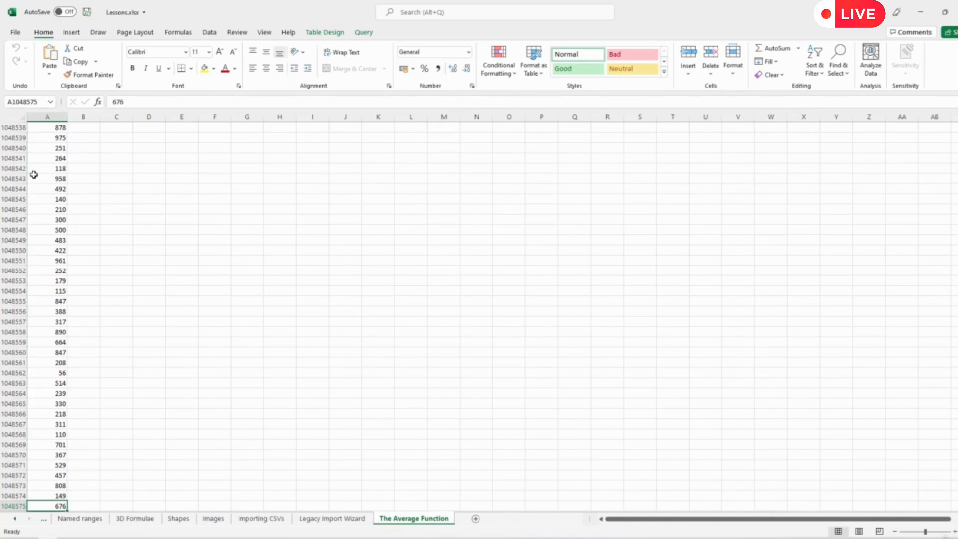
{"action": "scroll", "coordinate": [173, 306], "scroll_direction": "down", "scroll_amount": 1}
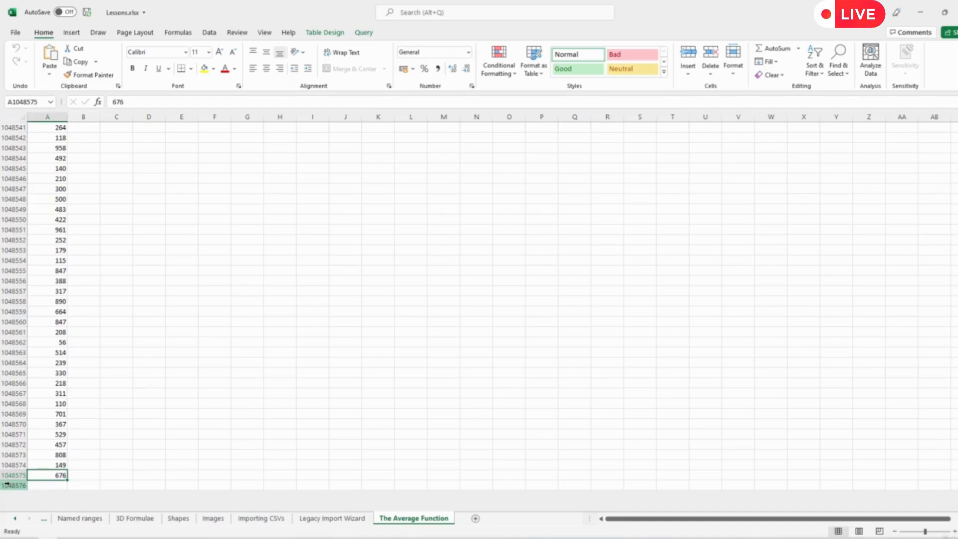
- Enter =SUM(A:A) in cell D1048570 to total column A
{"action": "left_click", "coordinate": [148, 423]}
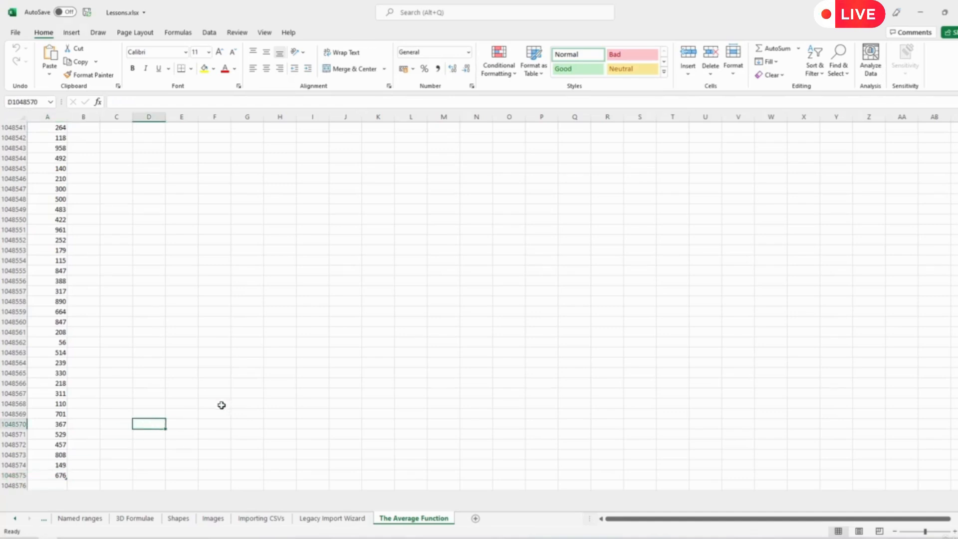
{"action": "type", "text": "="}
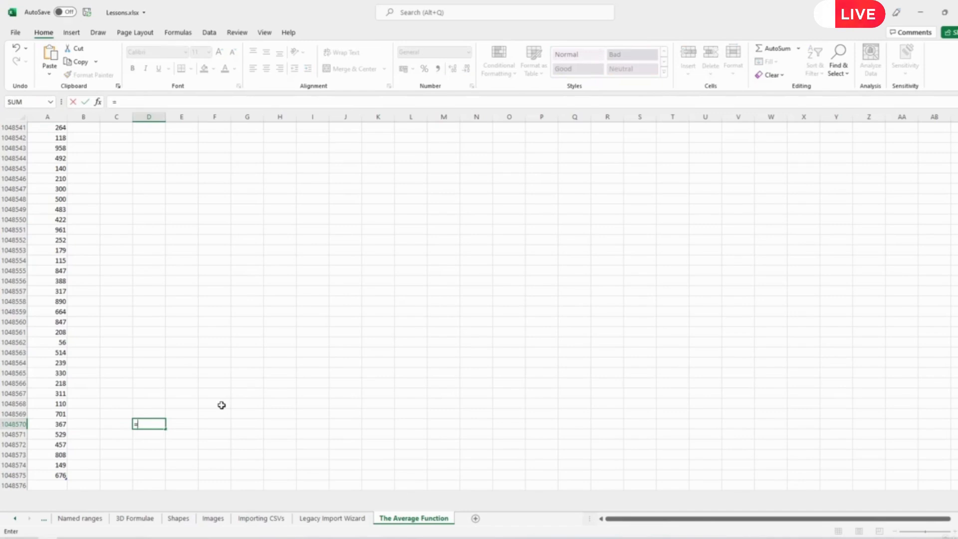
{"action": "type", "text": "su"}
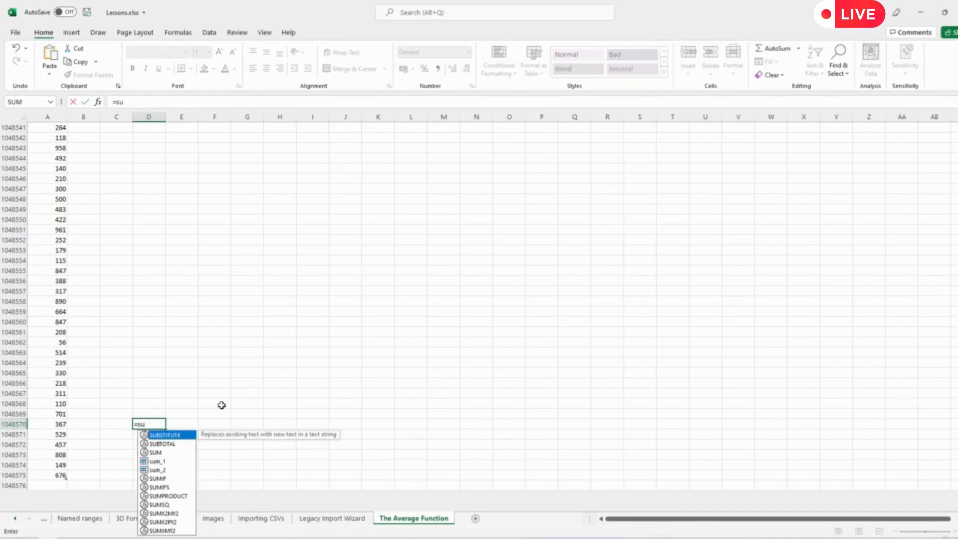
{"action": "type", "text": "m("}
{"action": "left_click", "coordinate": [48, 117]}
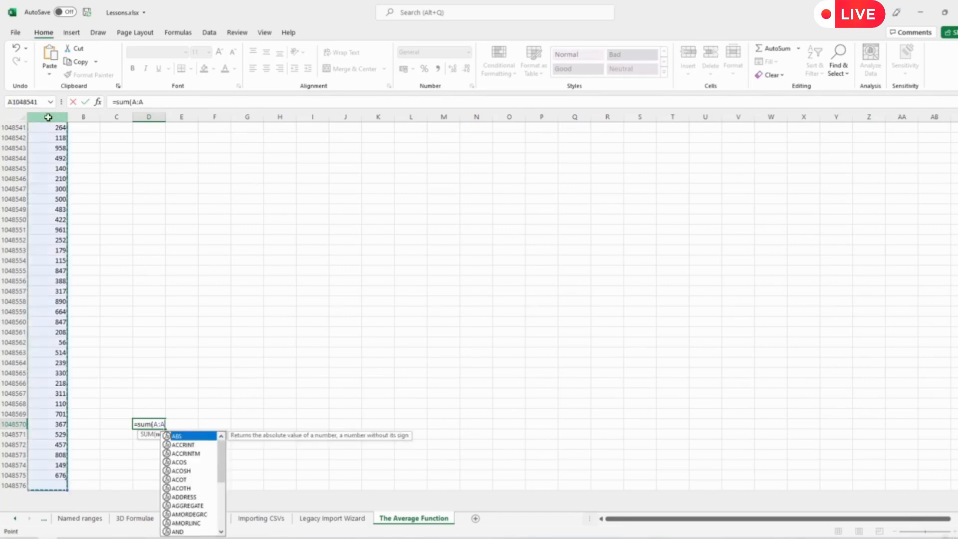
{"action": "type", "text": ")"}
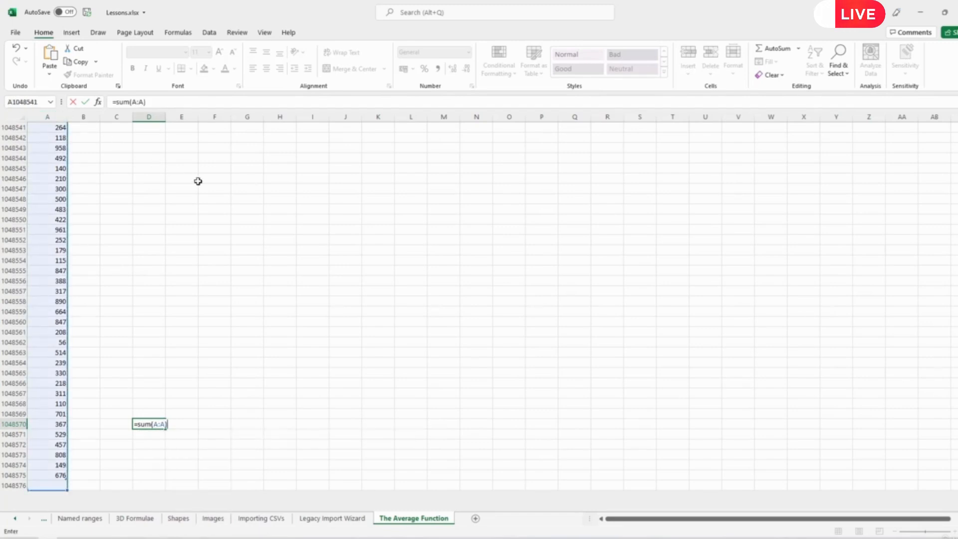
{"action": "key", "text": "Return"}
- Enter =D1048570/1048575 in cell D1048571 to calculate the mean manually
{"action": "type", "text": "="}
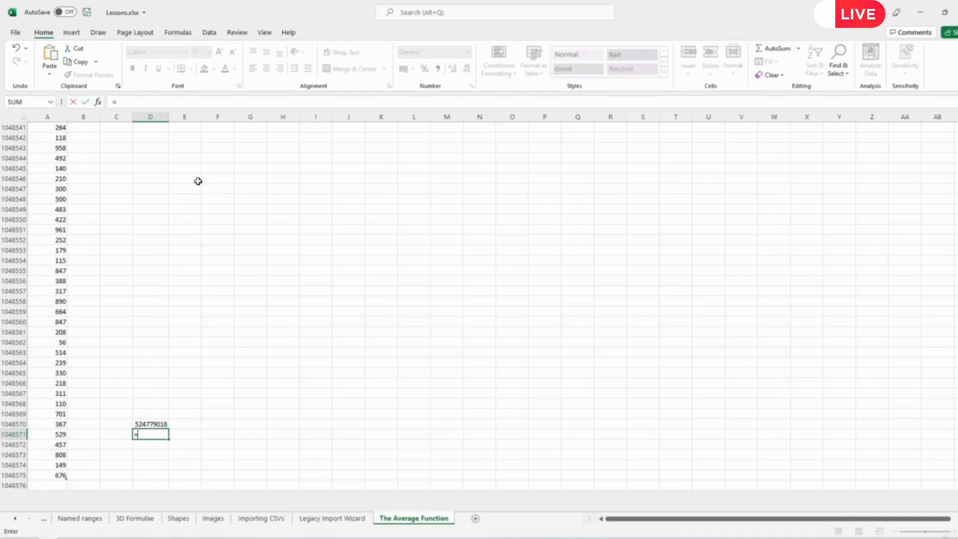
{"action": "key", "text": "Up"}
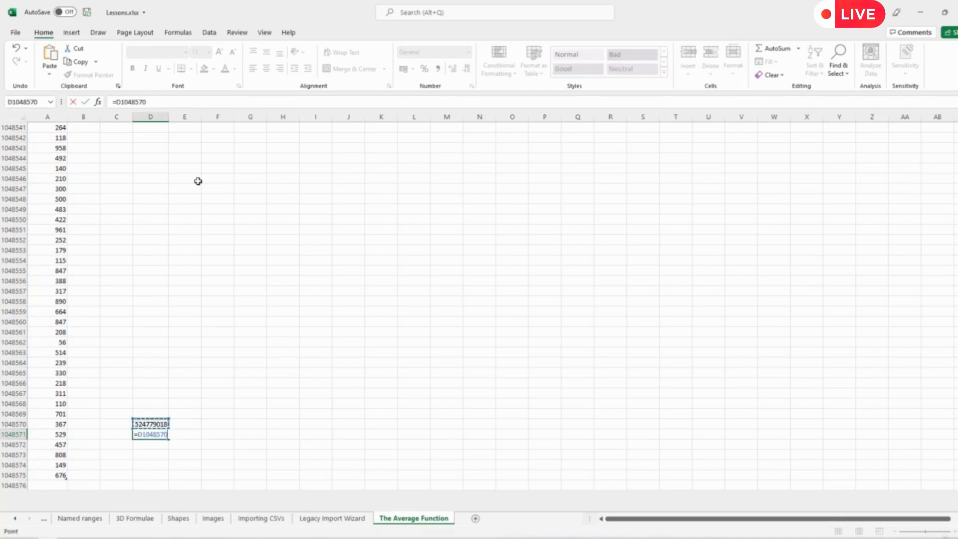
{"action": "type", "text": "/104 857"}
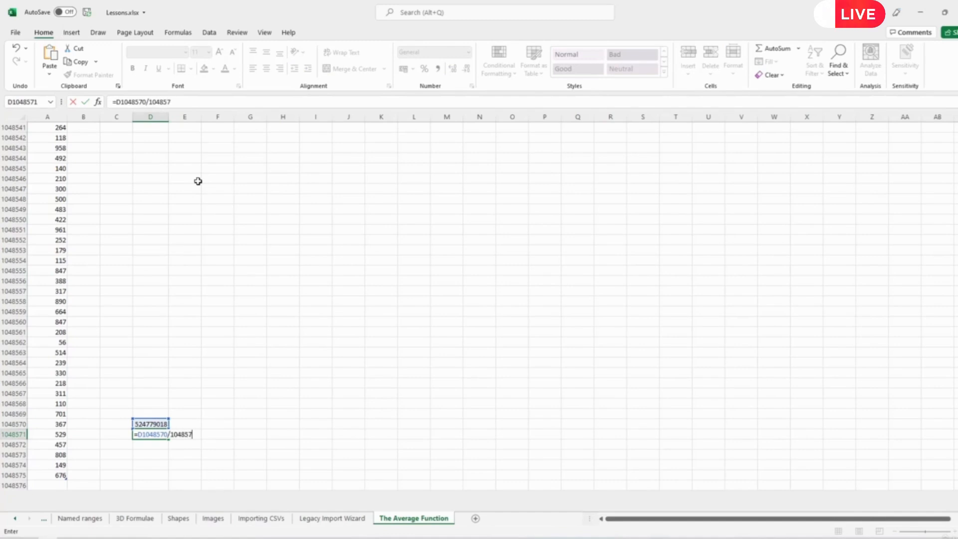
{"action": "type", "text": "6"}
{"action": "key", "text": "Return"}
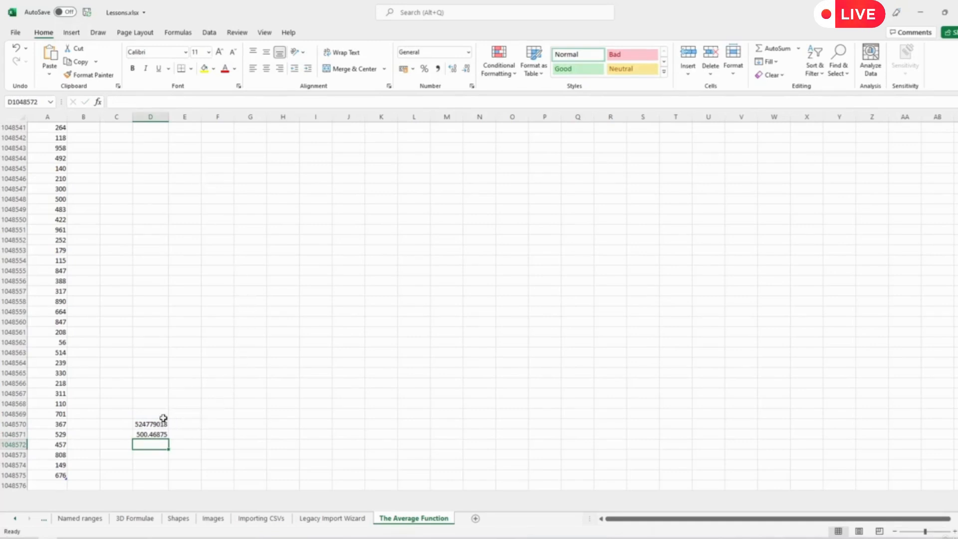
- Compare the AVERAGE result in D3 with the manual mean, and review the formulas in D1048570 and D1048571
{"action": "left_click", "coordinate": [58, 444]}
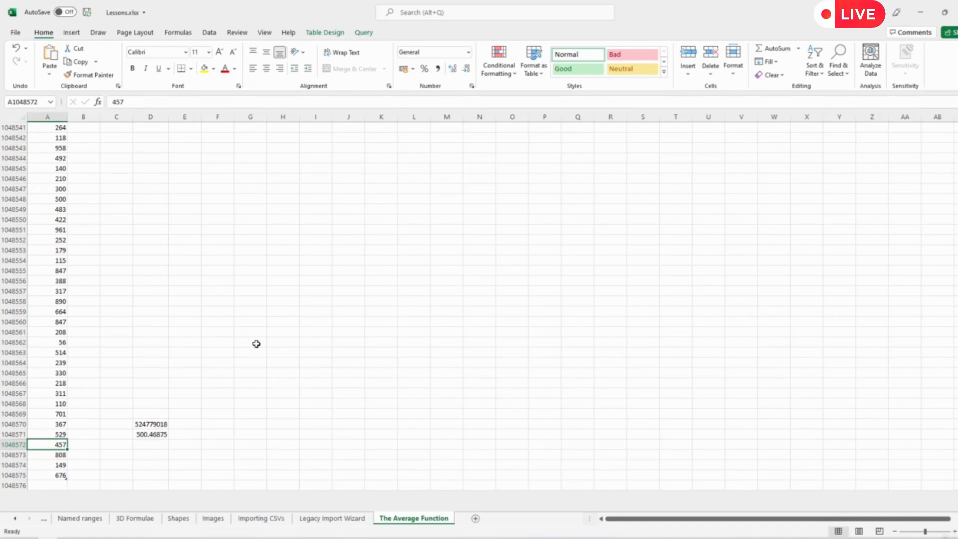
{"action": "key", "text": "ctrl+Up"}
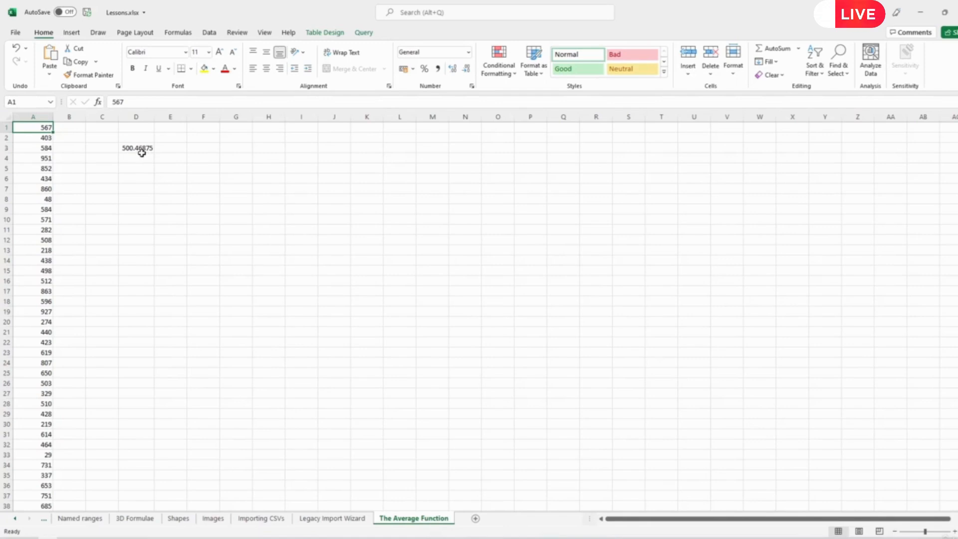
{"action": "key", "text": "ctrl+Down"}
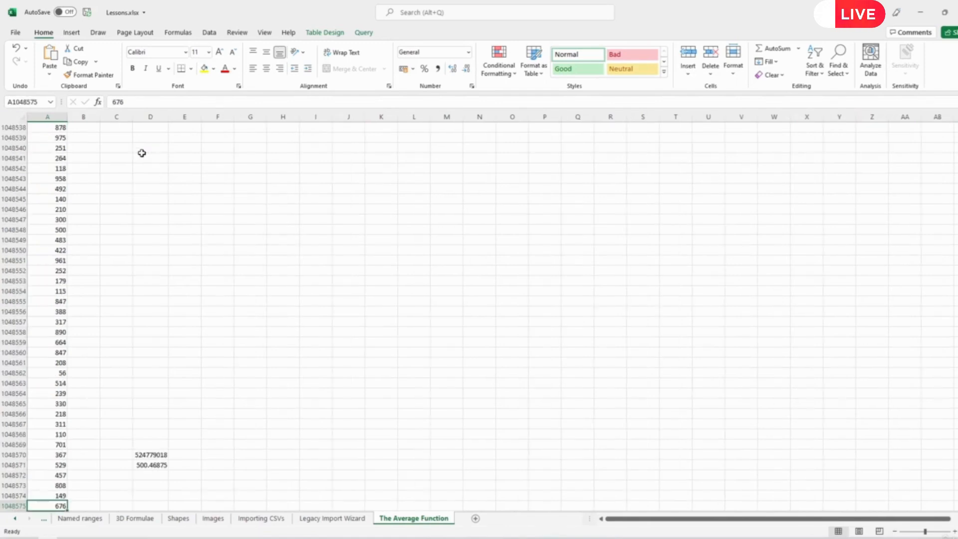
{"action": "left_click", "coordinate": [157, 465]}
{"action": "left_click", "coordinate": [153, 454]}
{"action": "left_click", "coordinate": [155, 465]}
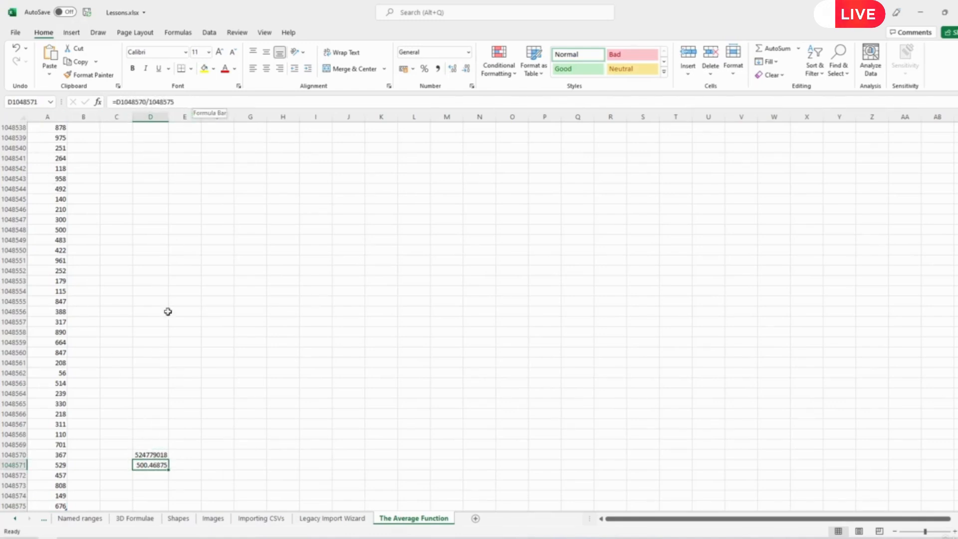
- Clear the contents of D1048569:D1048571 and return to the first row of column A
{"action": "left_click_drag", "start_coordinate": [150, 445], "coordinate": [152, 466]}
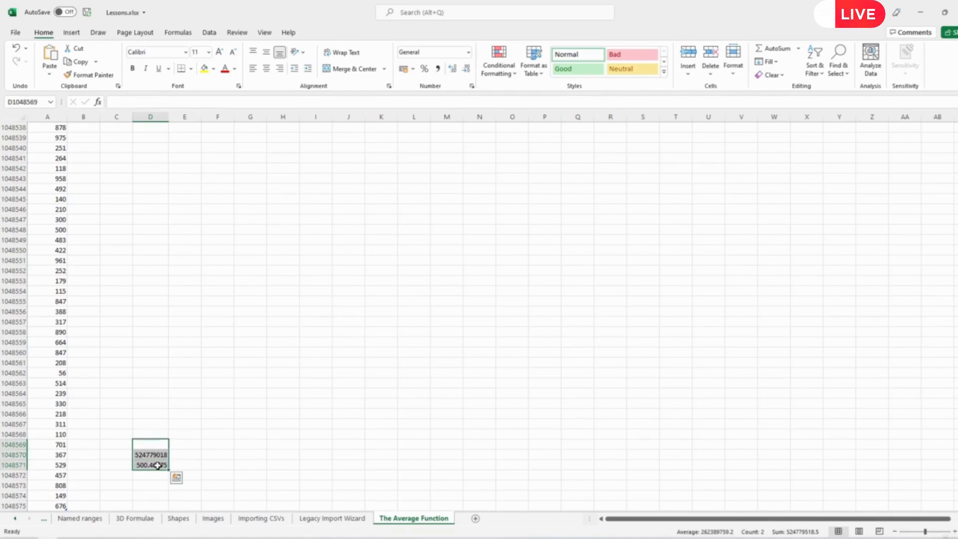
{"action": "key", "text": "Delete"}
{"action": "left_click", "coordinate": [63, 464]}
{"action": "key", "text": "ctrl+Up"}
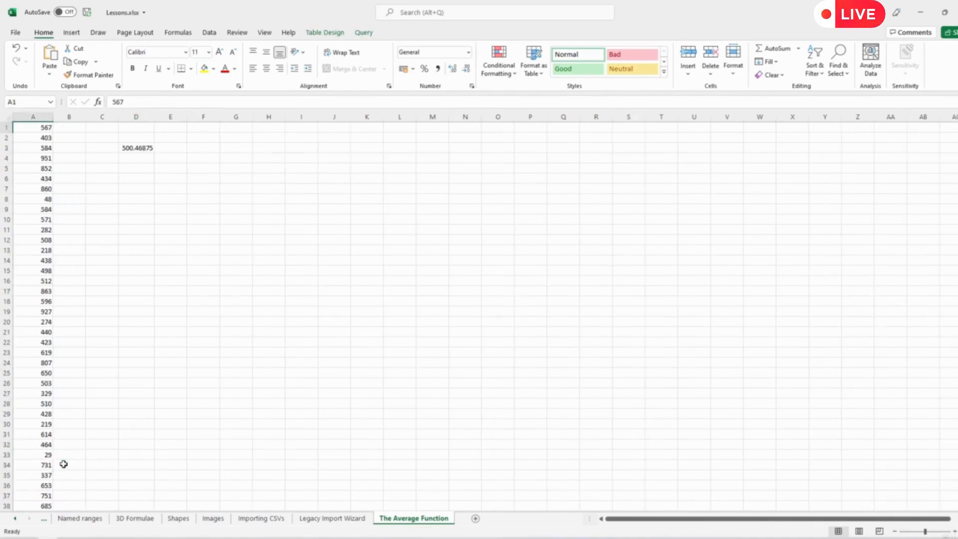
- Enter =SUM(A:A)/COUNT(A:A) in cell D4 to calculate the mean of column A manually
{"action": "left_click", "coordinate": [143, 158]}
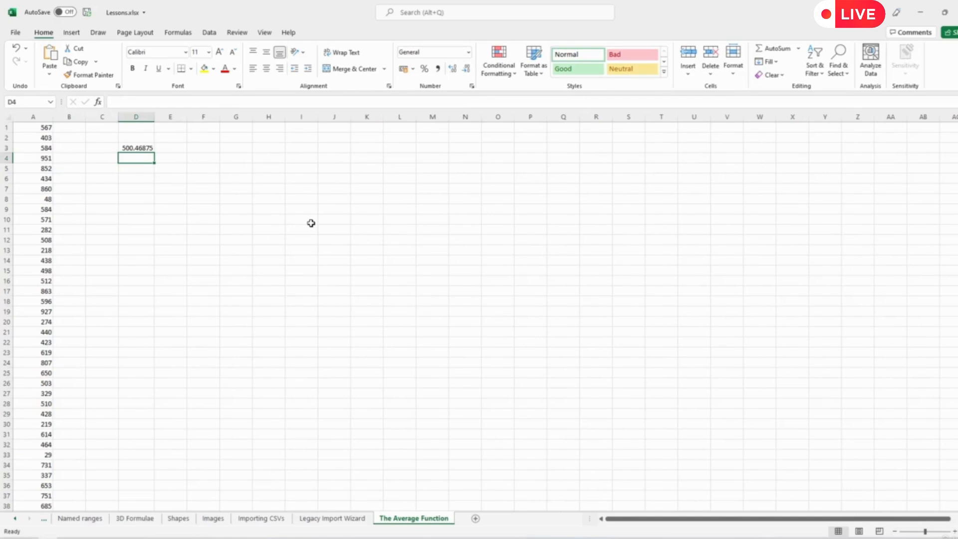
{"action": "type", "text": "=s"}
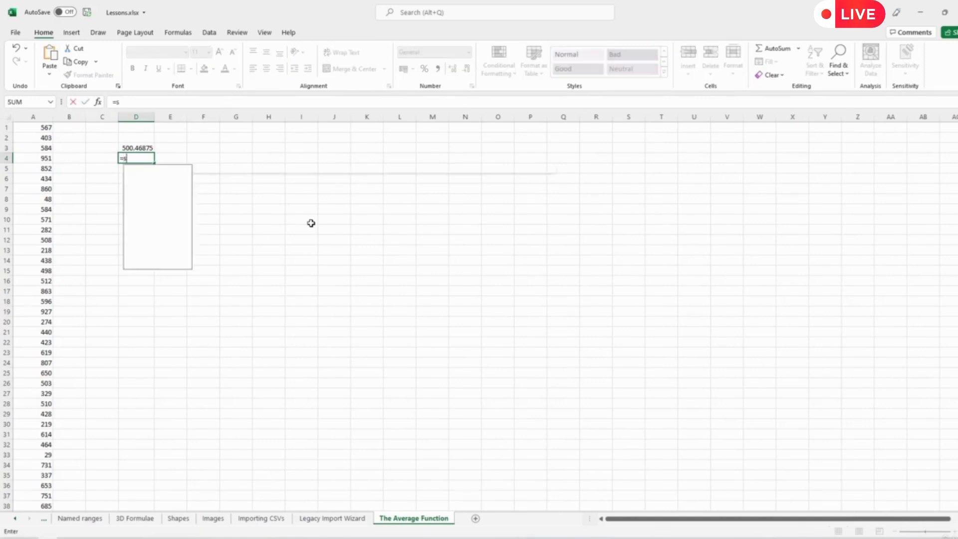
{"action": "type", "text": "um("}
{"action": "left_click", "coordinate": [33, 117]}
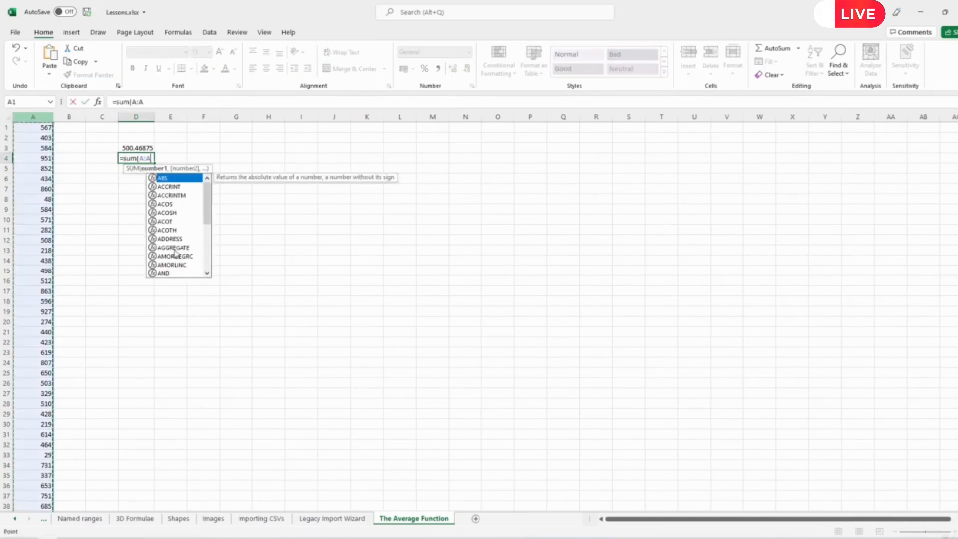
{"action": "type", "text": ")"}
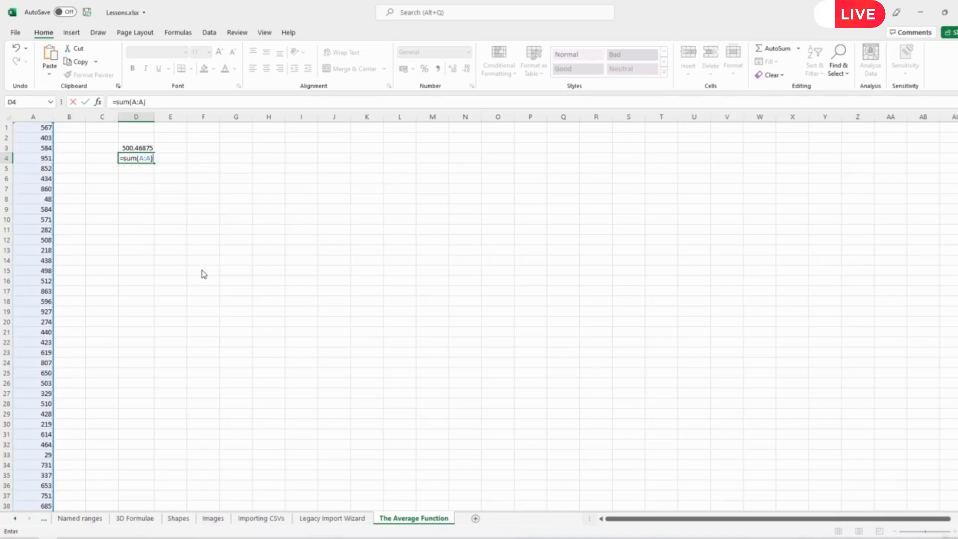
{"action": "type", "text": "/cou"}
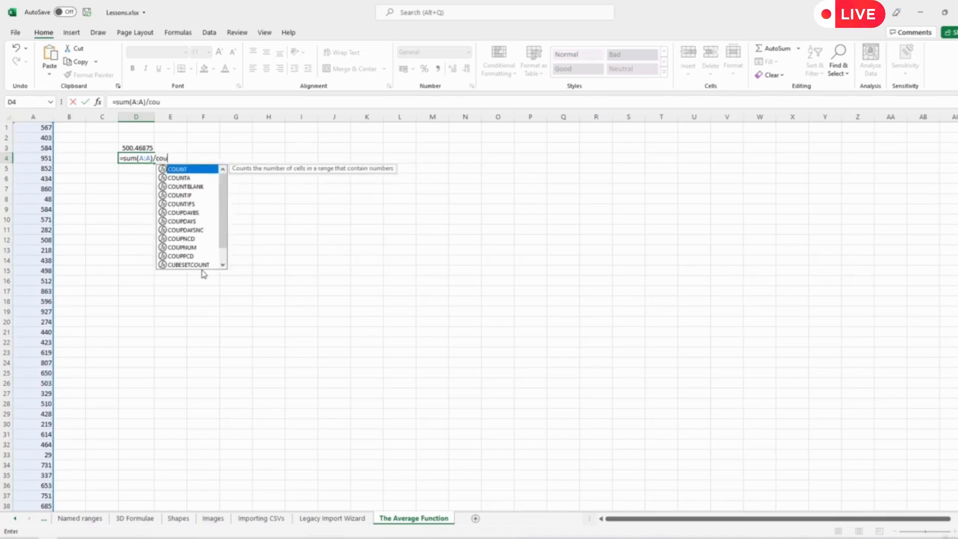
{"action": "type", "text": "nt"}
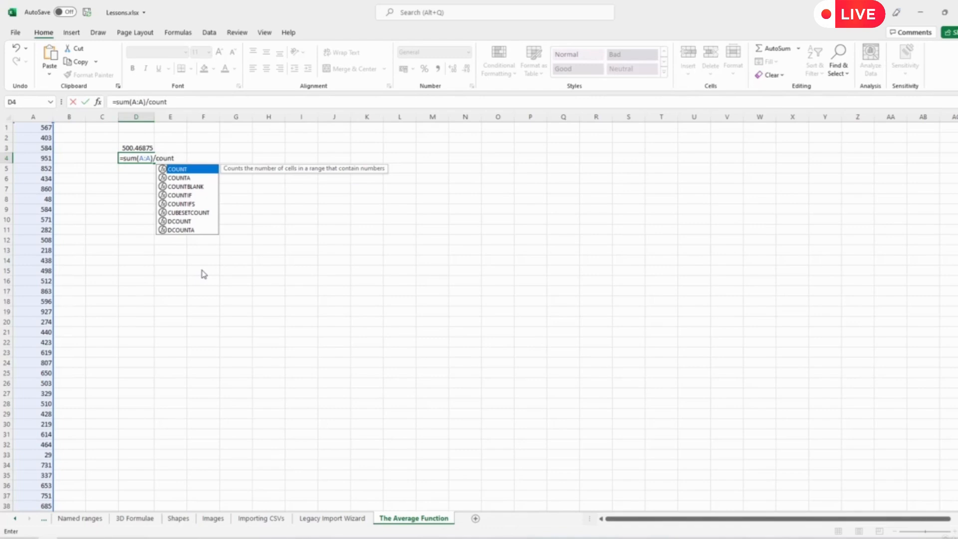
{"action": "type", "text": "("}
{"action": "left_click", "coordinate": [38, 121]}
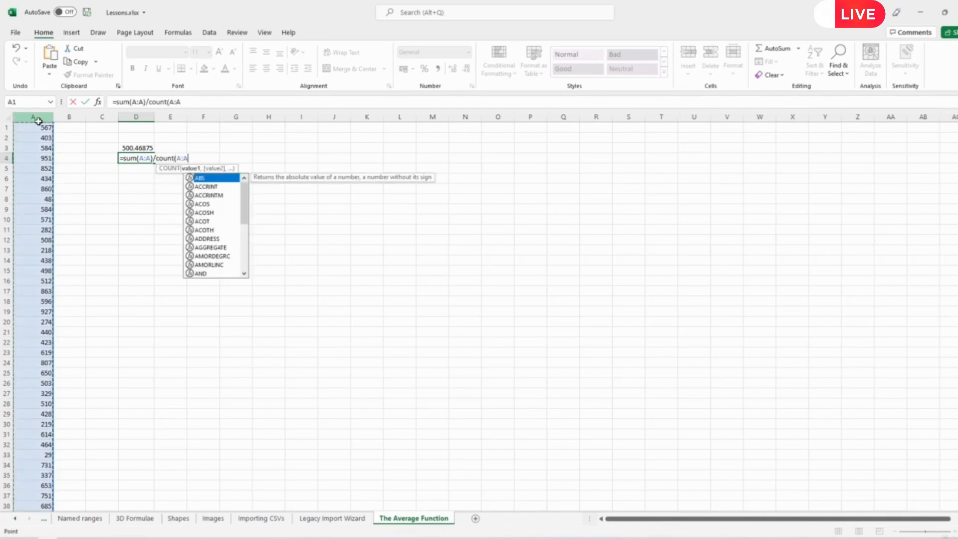
{"action": "type", "text": ")"}
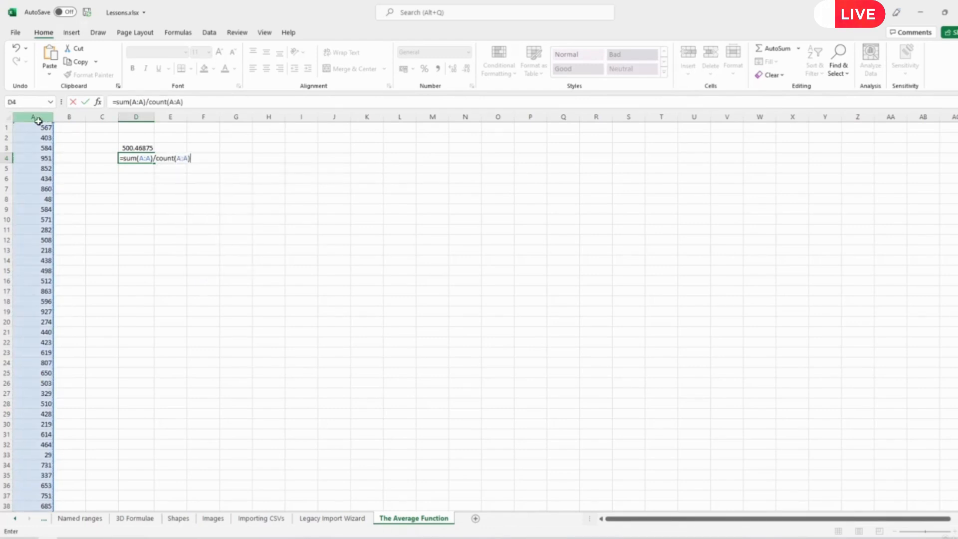
{"action": "key", "text": "Return"}
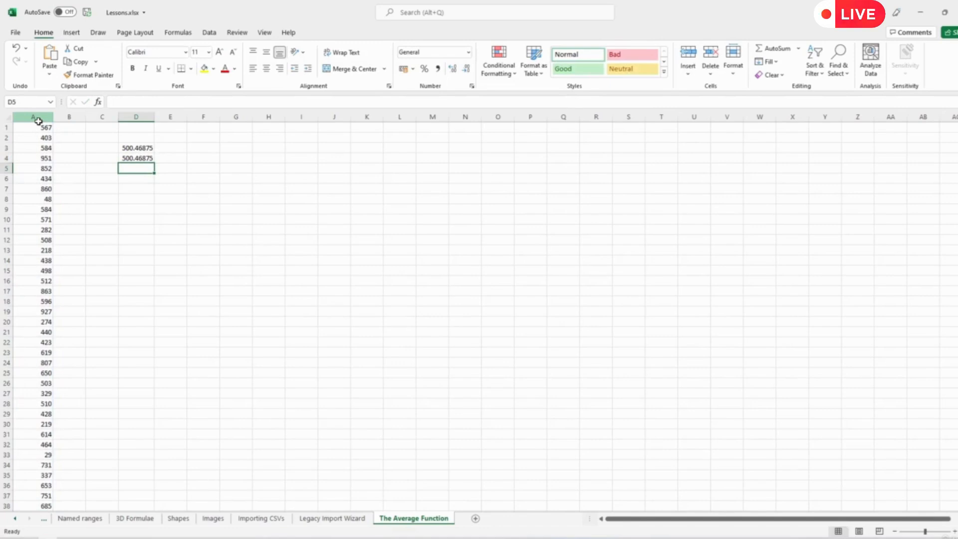
- Compare the formulas in D3 and D4, and clear the manual mean formula from D4
{"action": "key", "text": "Up"}
{"action": "key", "text": "Up"}
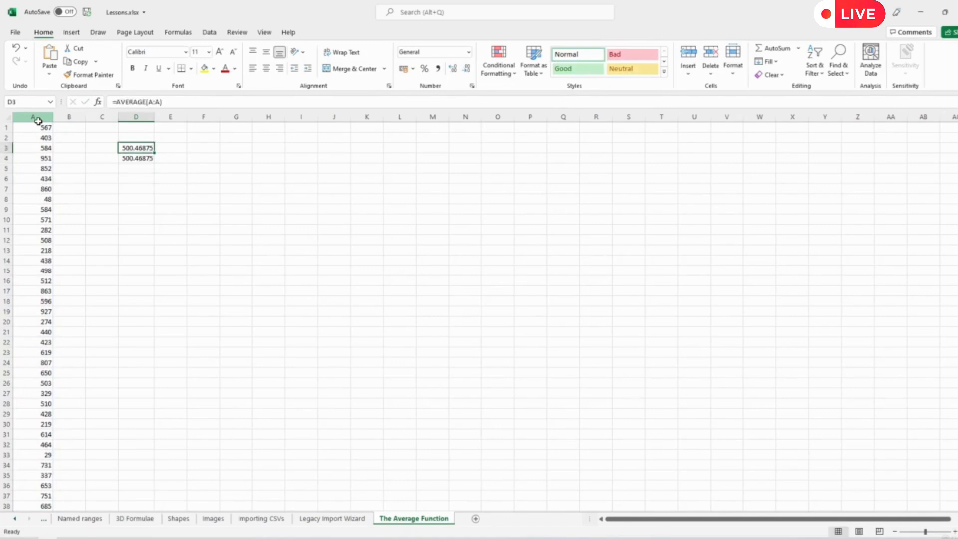
{"action": "key", "text": "Down"}
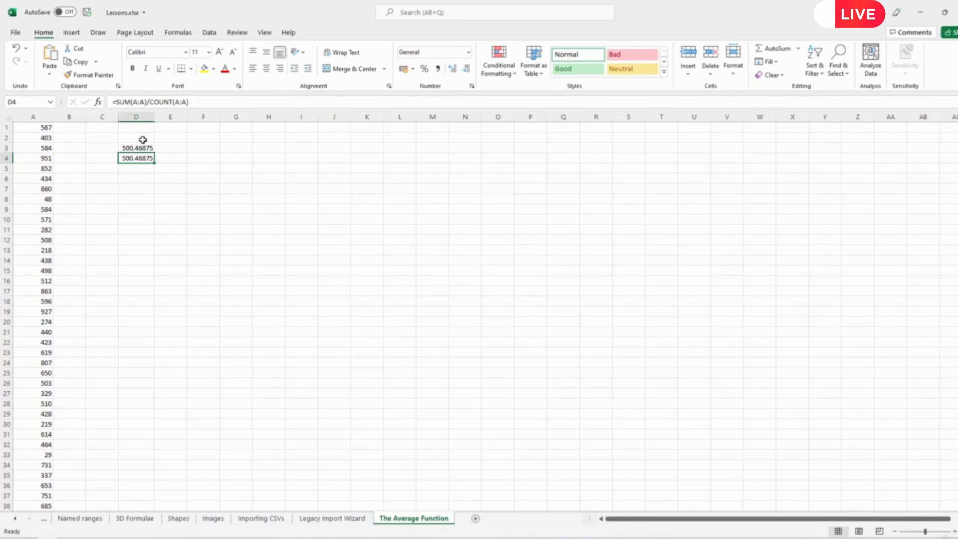
{"action": "key", "text": "Delete"}
- Enter the sample values 2, 2, 4, 5, 6, 7, 12, 14, 16 and 23 across cells F12:O12
{"action": "left_click", "coordinate": [198, 235]}
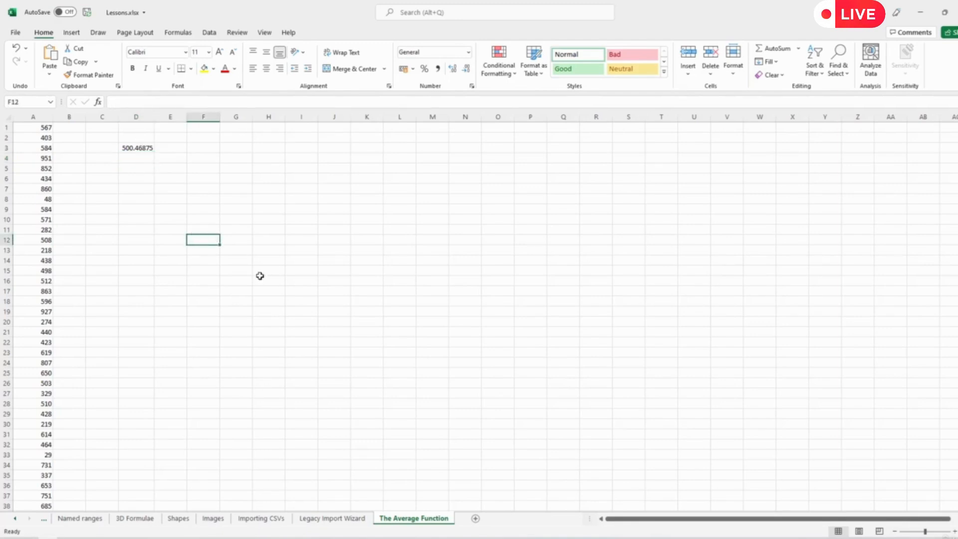
{"action": "type", "text": "2"}
{"action": "key", "text": "Tab"}
{"action": "type", "text": "2"}
{"action": "key", "text": "Tab"}
{"action": "type", "text": "4"}
{"action": "key", "text": "Tab"}
{"action": "type", "text": "5"}
{"action": "key", "text": "Tab"}
{"action": "type", "text": "6"}
{"action": "key", "text": "Tab"}
{"action": "type", "text": "7"}
{"action": "key", "text": "Tab"}
{"action": "type", "text": "12"}
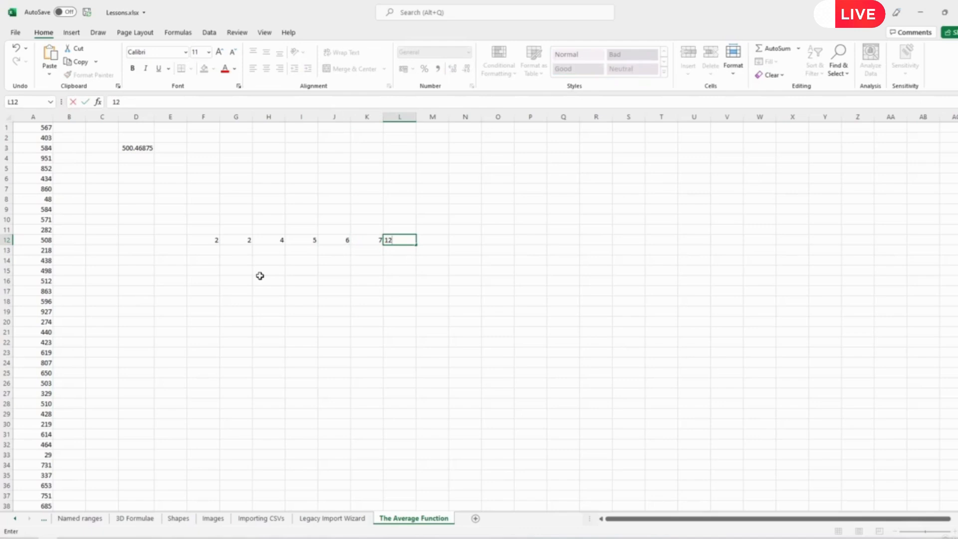
{"action": "key", "text": "Tab"}
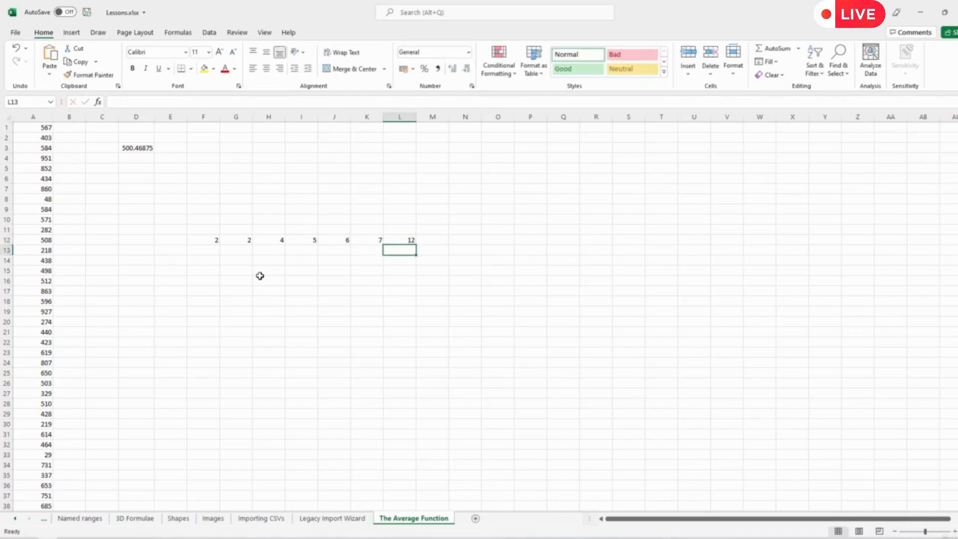
{"action": "type", "text": "14"}
{"action": "key", "text": "Tab"}
{"action": "type", "text": "16"}
{"action": "key", "text": "Tab"}
{"action": "type", "text": "23"}
{"action": "key", "text": "Tab"}
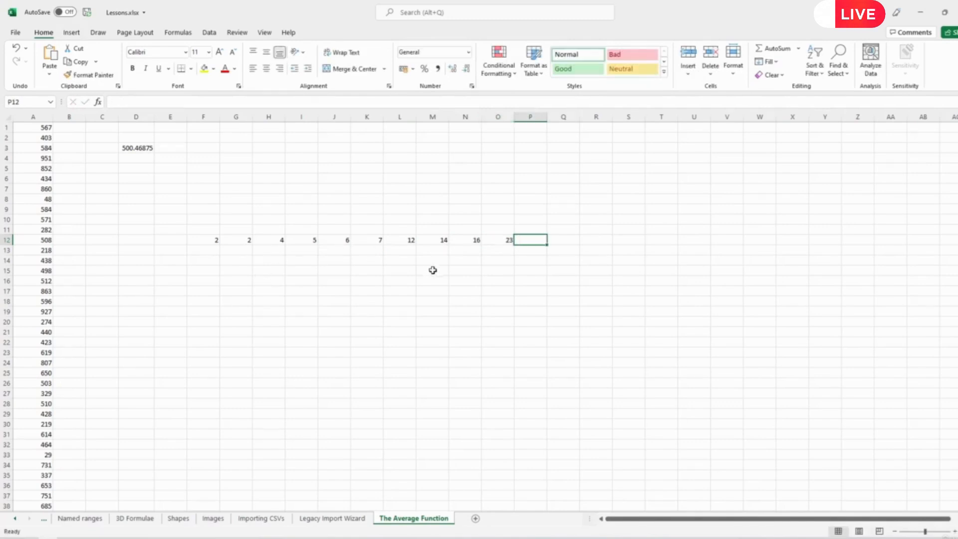
- Enter =AVERAGE(F12:O12) in cell O15 to average the ten sample values
{"action": "left_click", "coordinate": [496, 270]}
{"action": "type", "text": "=averag"}
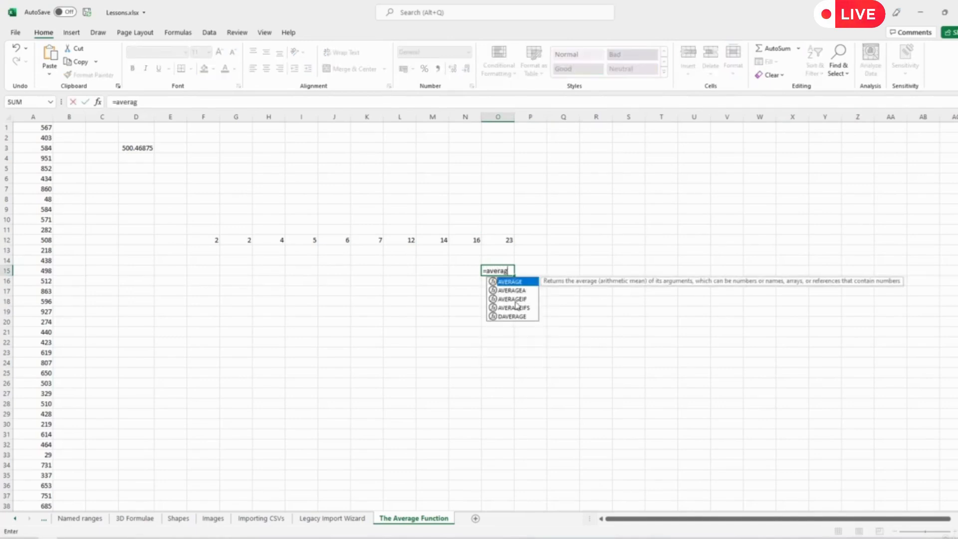
{"action": "type", "text": "e("}
{"action": "left_click_drag", "start_coordinate": [208, 240], "coordinate": [488, 239]}
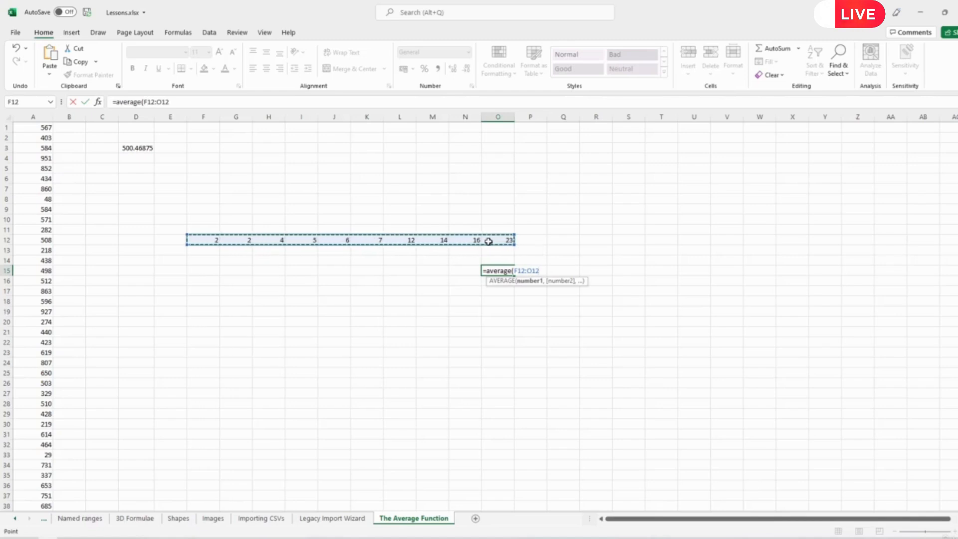
{"action": "key", "text": "Return"}
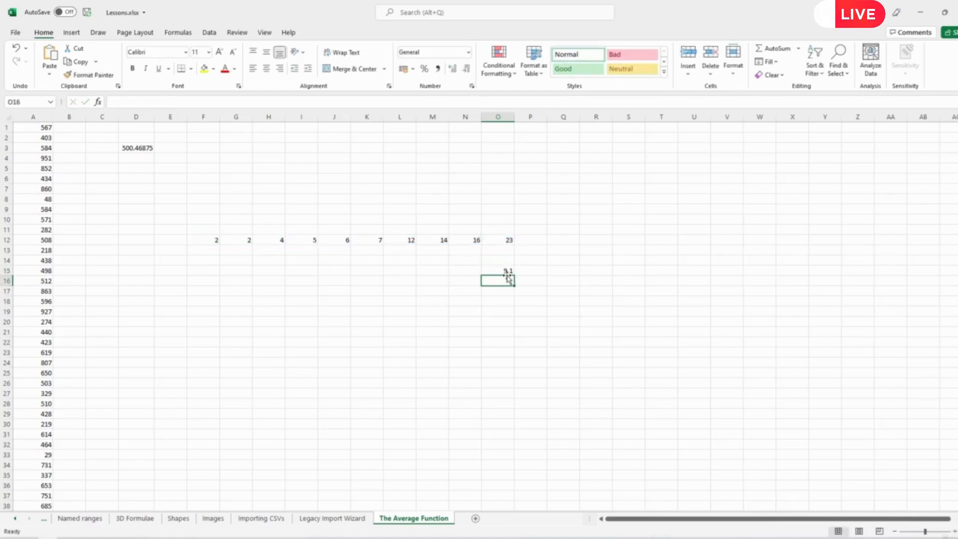
- Add the outlier value 1048575 in cell P12 at the end of the sample row
{"action": "left_click", "coordinate": [530, 241]}
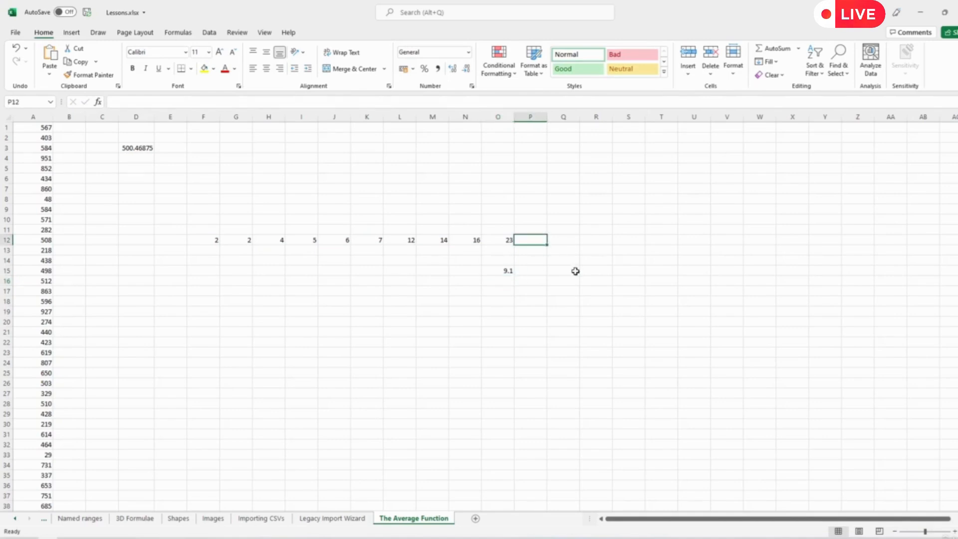
{"action": "type", "text": "1048575"}
{"action": "key", "text": "Return"}
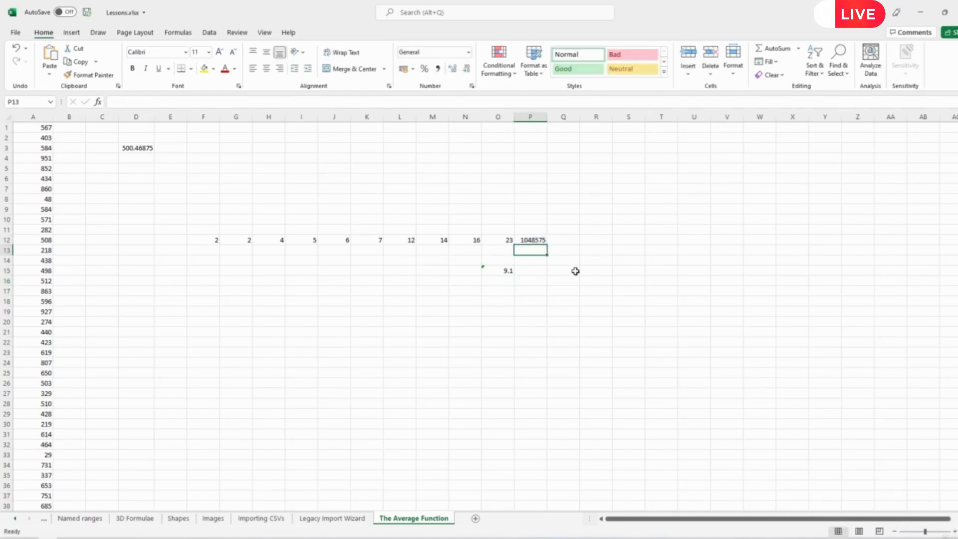
- Enter =AVERAGE(F12:P12) in cell O16 to average the sample row including the outlier
{"action": "left_click", "coordinate": [496, 281]}
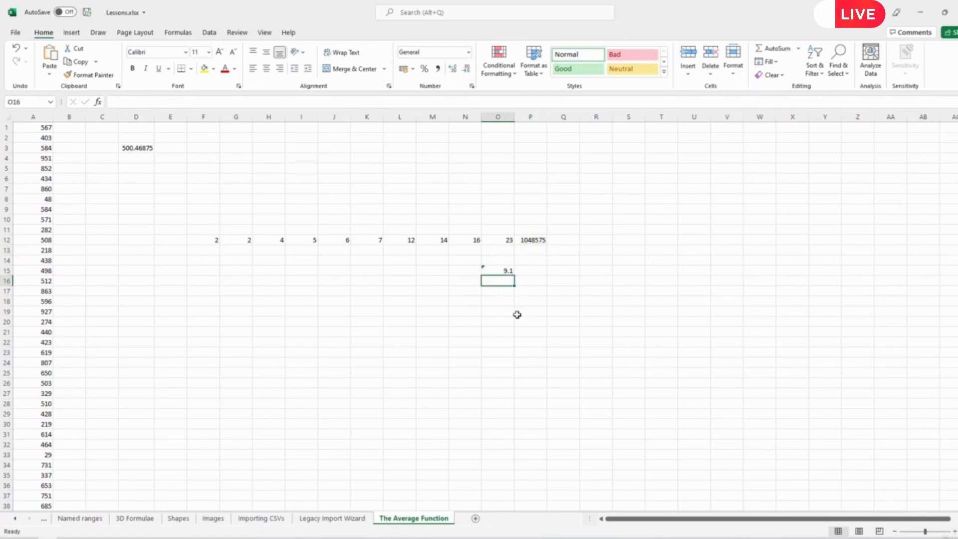
{"action": "type", "text": "=average("}
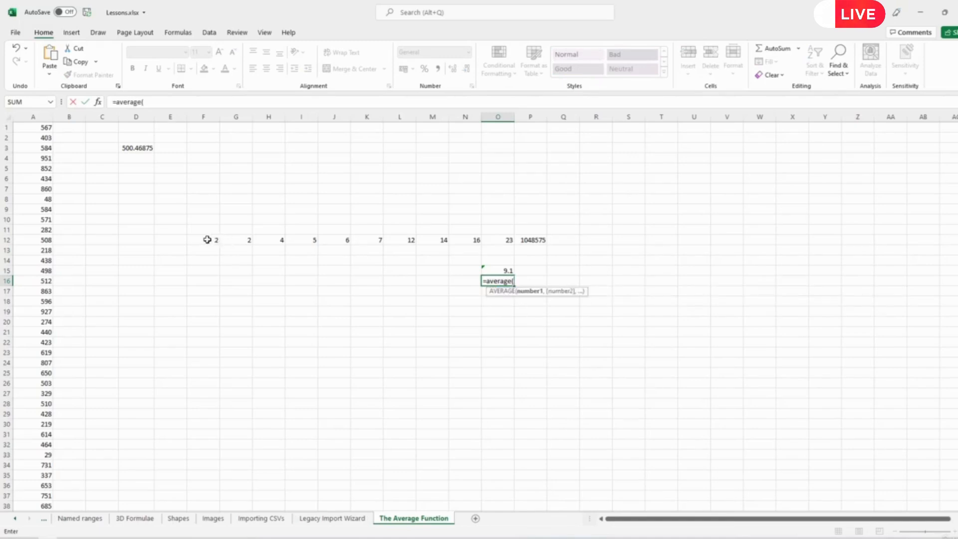
{"action": "left_click_drag", "start_coordinate": [207, 239], "coordinate": [527, 240]}
{"action": "type", "text": ")"}
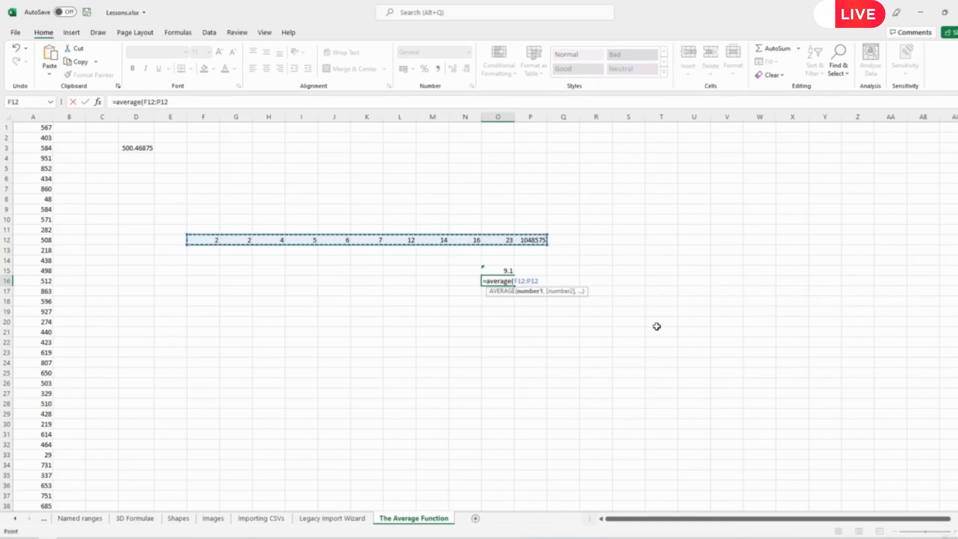
{"action": "key", "text": "Return"}
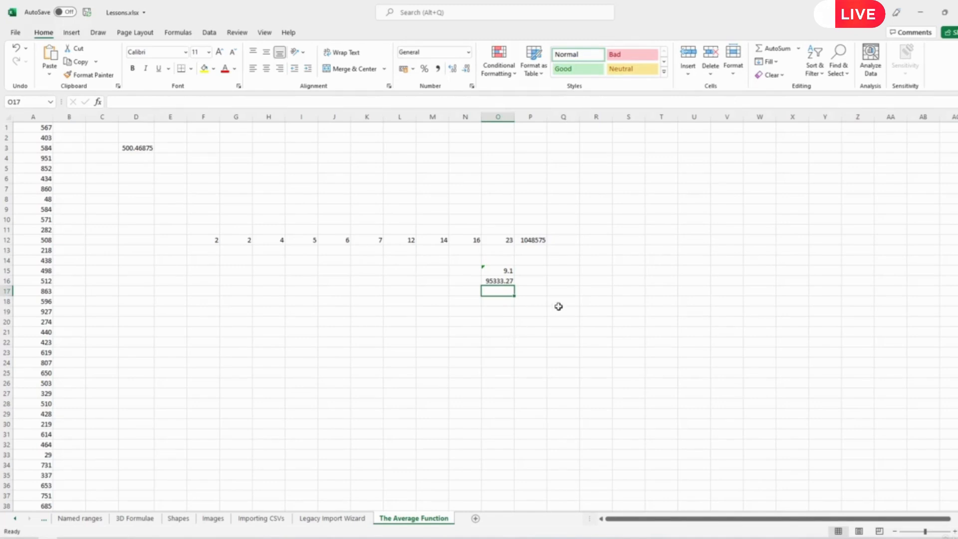
- Enter the label "skewed" in cell Q17
{"action": "left_click", "coordinate": [569, 290]}
{"action": "type", "text": "skewed"}
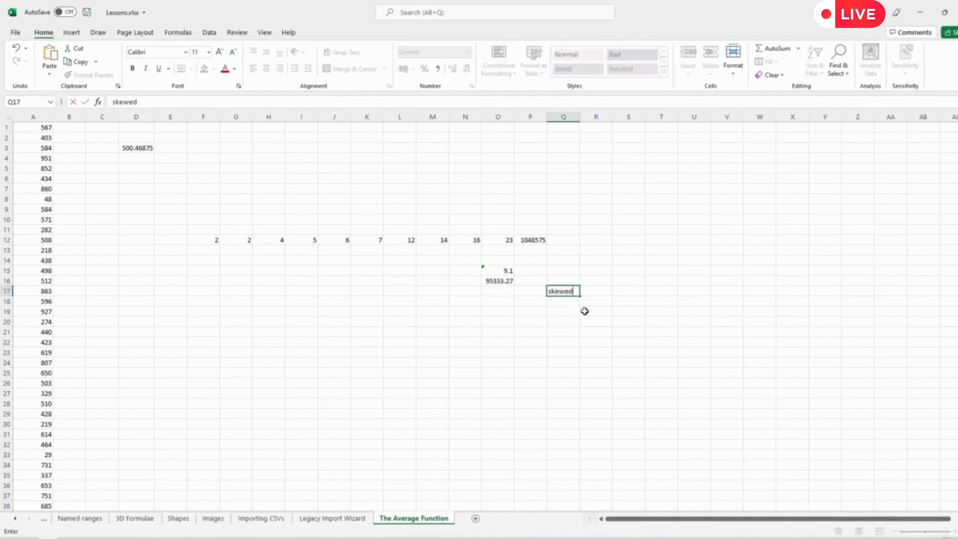
{"action": "key", "text": "Return"}
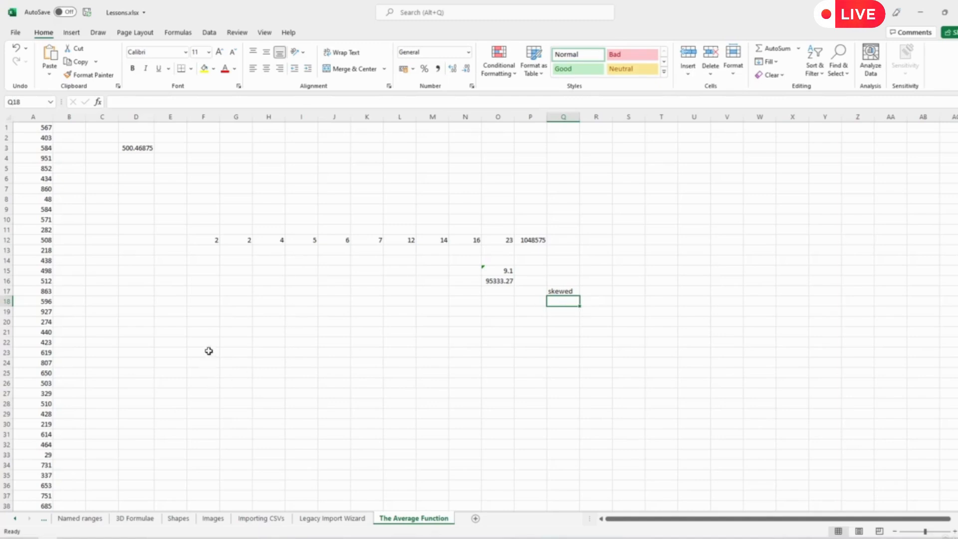
- Enter the values 10,000, 10,654, 12,200, 17,200 and 29,890 across cells F21:J21
{"action": "left_click", "coordinate": [201, 331]}
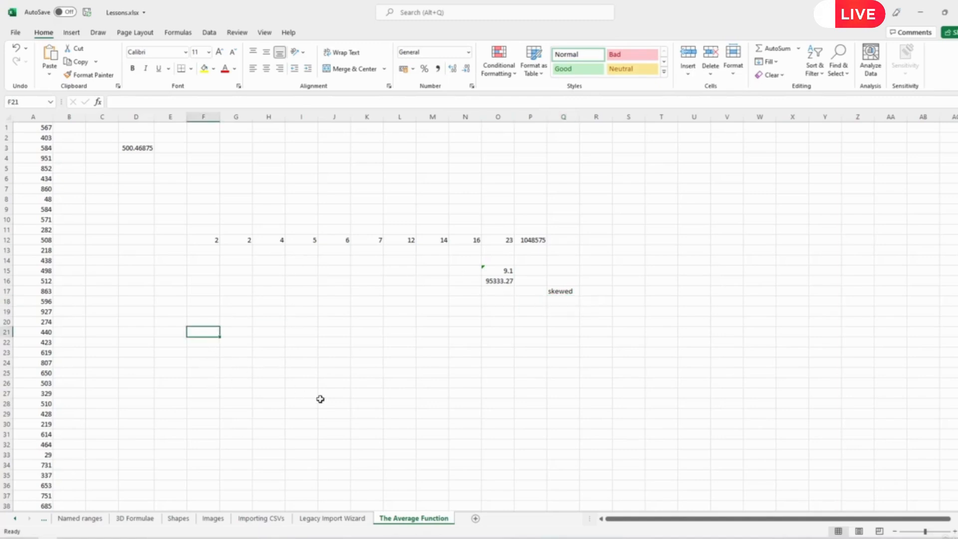
{"action": "type", "text": "10,000"}
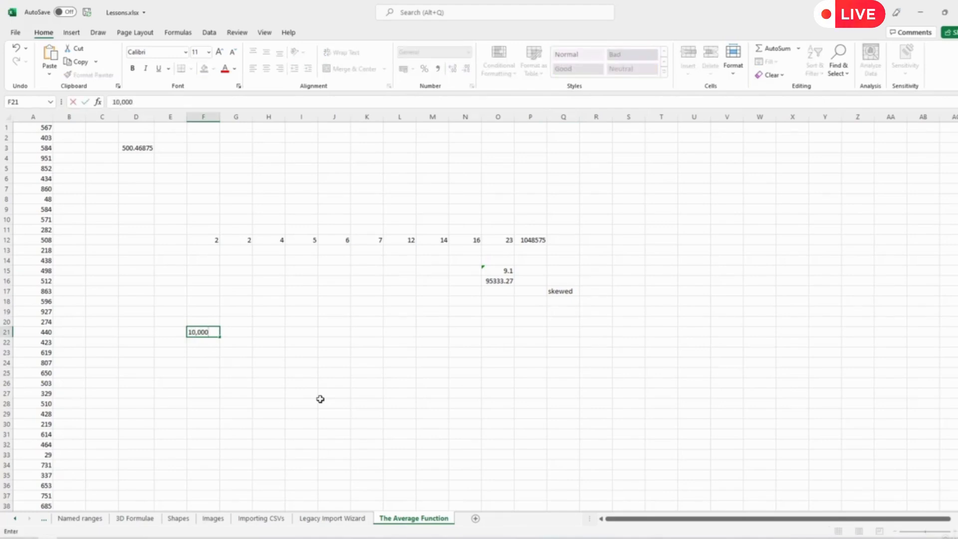
{"action": "key", "text": "Tab"}
{"action": "type", "text": "10,654"}
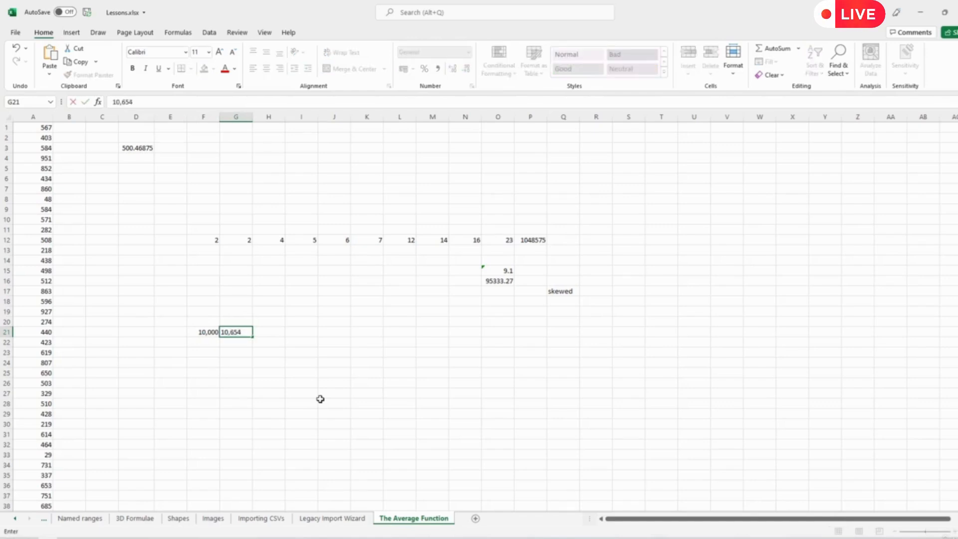
{"action": "key", "text": "Tab"}
{"action": "type", "text": "12,200"}
{"action": "key", "text": "Tab"}
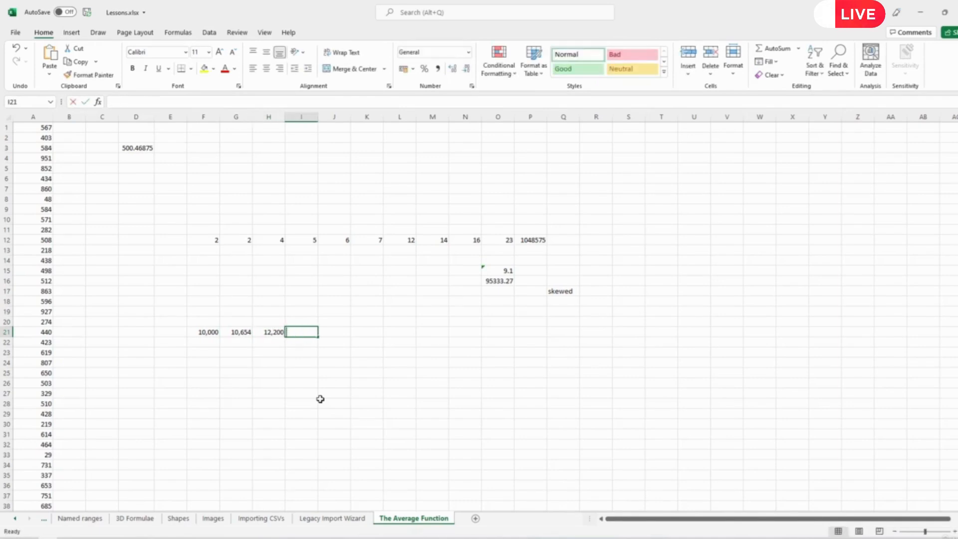
{"action": "type", "text": "17,200"}
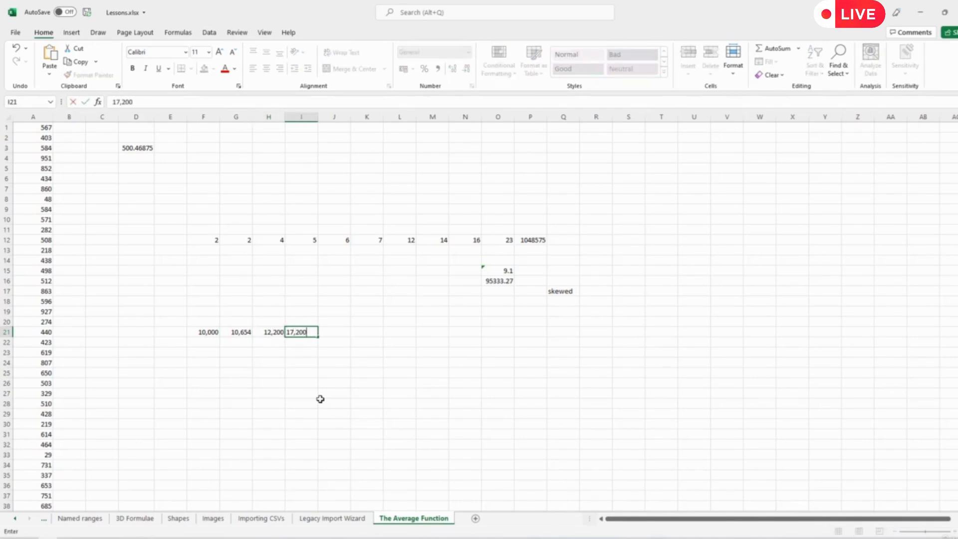
{"action": "key", "text": "Tab"}
{"action": "type", "text": "2"}
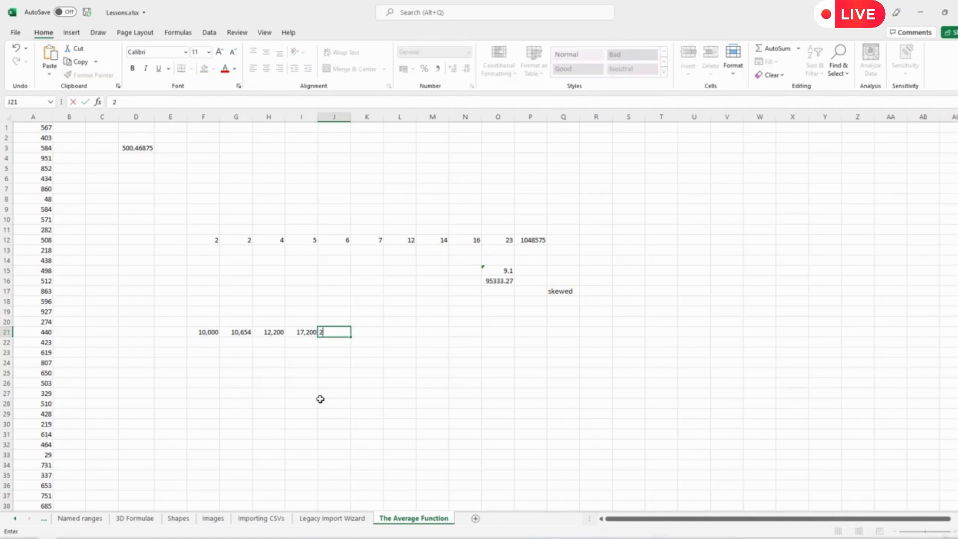
{"action": "type", "text": "9,890"}
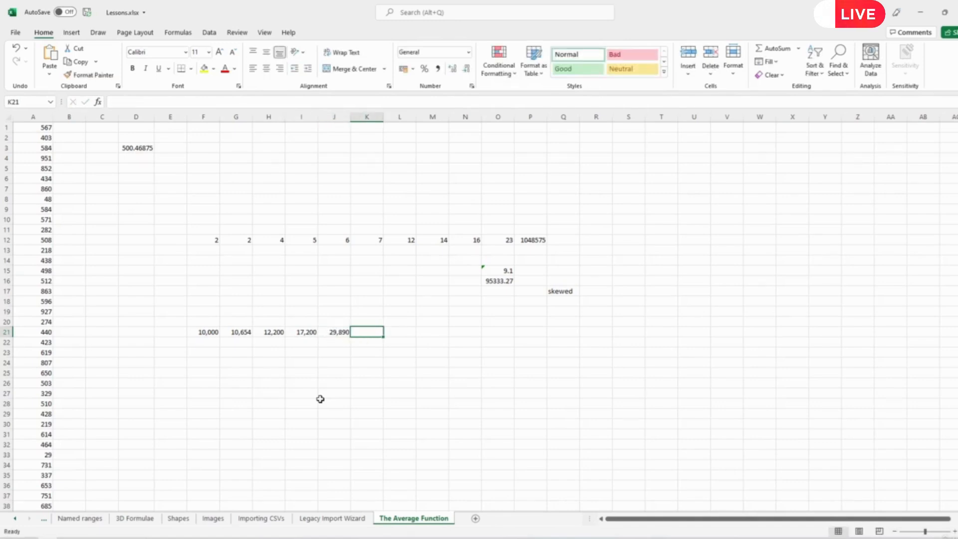
- Enter the value 31,234 in cell K21 to extend the second sample row
{"action": "type", "text": "31, 23900"}
{"action": "key", "text": "Return"}
{"action": "key", "text": "Left"}
{"action": "left_click", "coordinate": [152, 102]}
{"action": "key", "text": "BackSpace"}
{"action": "key", "text": "BackSpace"}
{"action": "key", "text": "BackSpace"}
{"action": "key", "text": "BackSpace"}
{"action": "key", "text": "BackSpace"}
{"action": "key", "text": "BackSpace"}
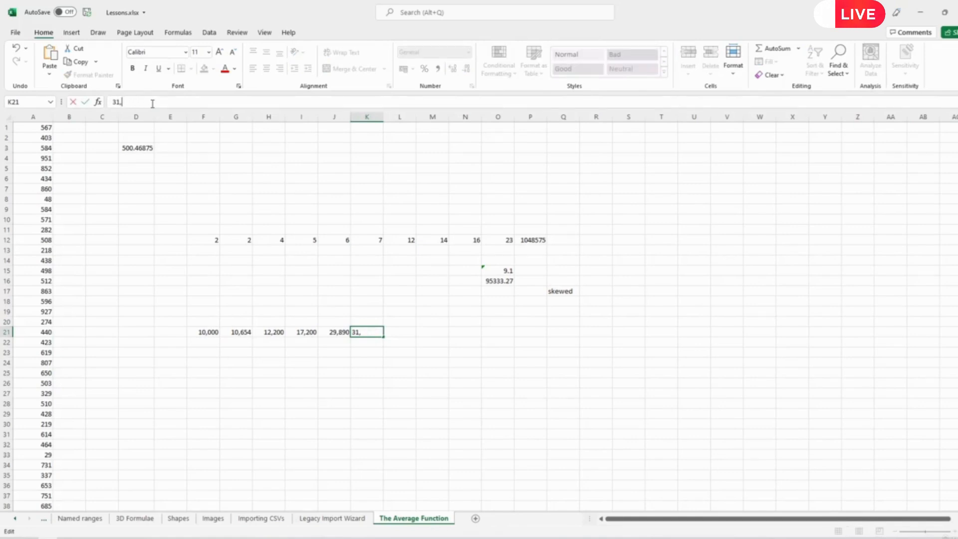
{"action": "type", "text": "234"}
{"action": "key", "text": "Return"}
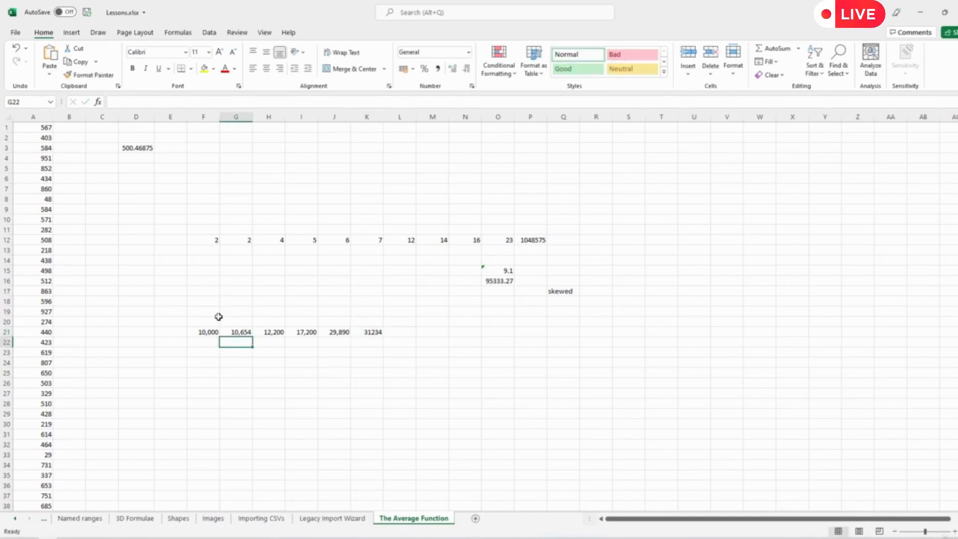
- Add a thousands separator to the value in cell K21 so it reads 31,234
{"action": "left_click", "coordinate": [212, 332]}
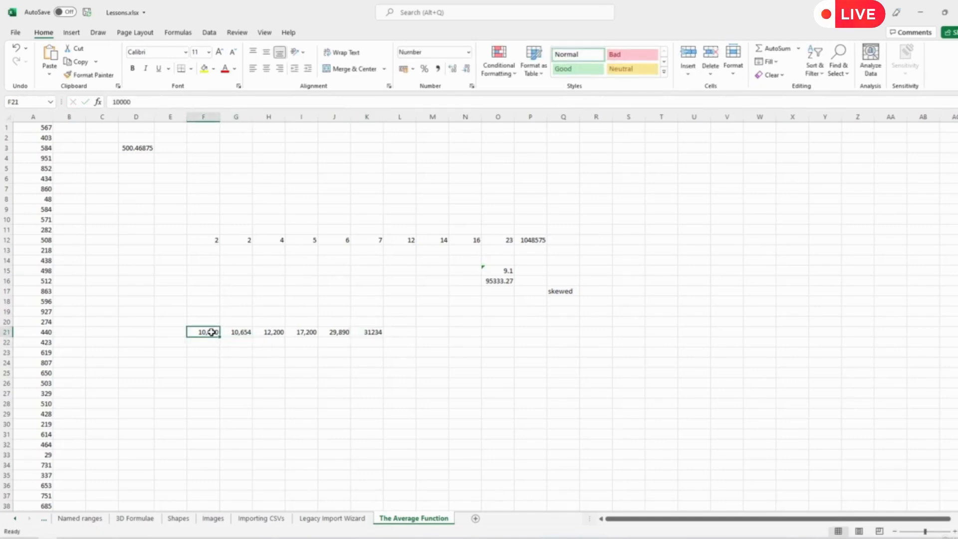
{"action": "left_click", "coordinate": [241, 331]}
{"action": "left_click", "coordinate": [376, 331]}
{"action": "left_click", "coordinate": [119, 102]}
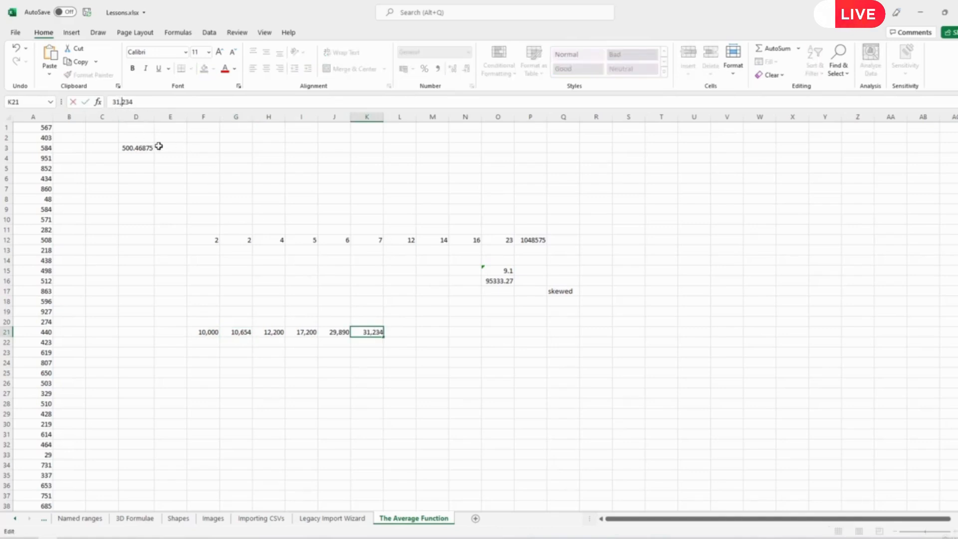
{"action": "key", "text": "Return"}
- Continue the second sample row with 32,655, 33,654, 41,000 and 42,765 across cells L21:O21
{"action": "key", "text": "Up"}
{"action": "key", "text": "Right"}
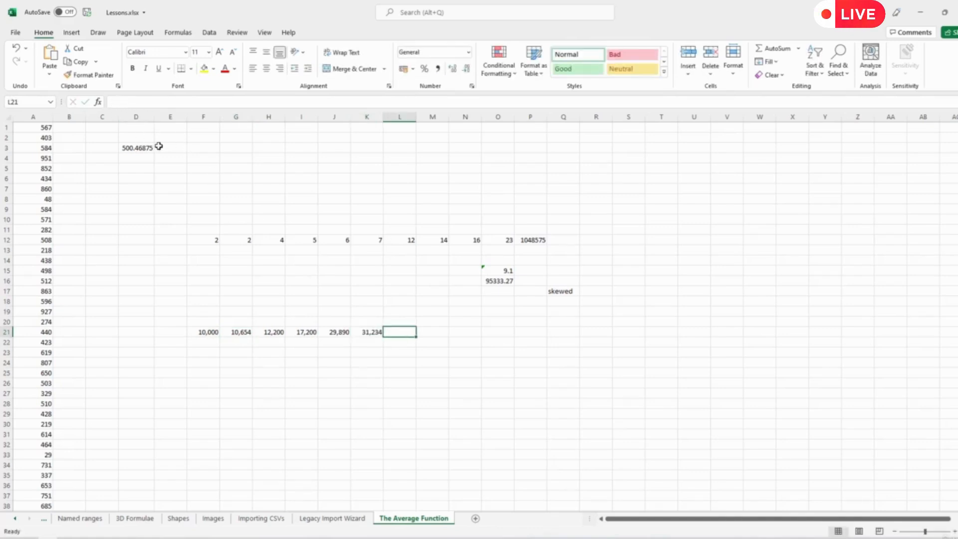
{"action": "type", "text": "32,655"}
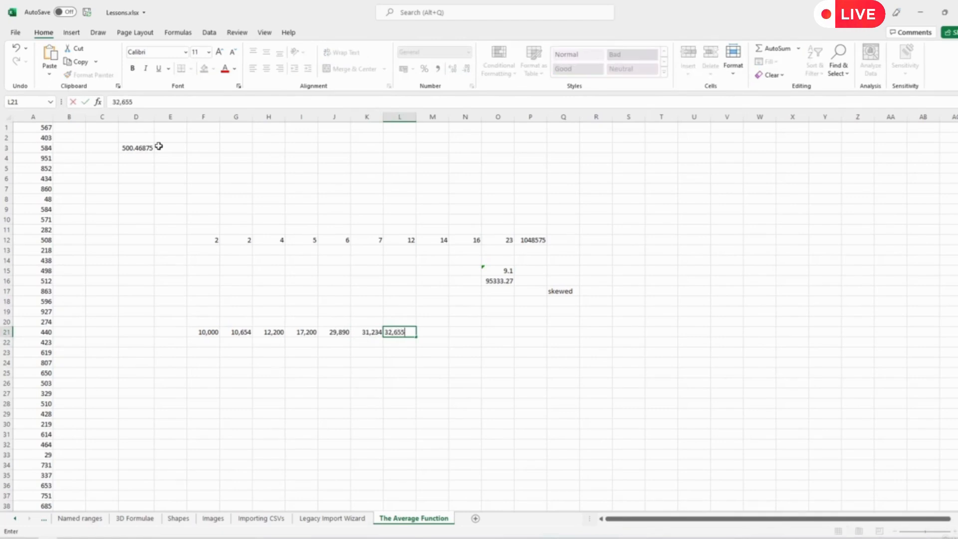
{"action": "key", "text": "Return"}
{"action": "key", "text": "Up"}
{"action": "key", "text": "Right"}
{"action": "type", "text": "33,654"}
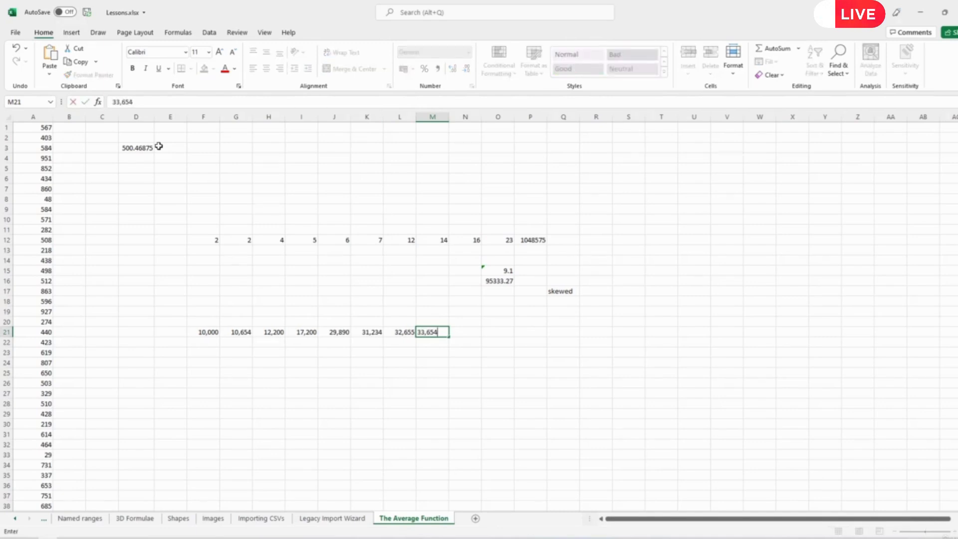
{"action": "key", "text": "Tab"}
{"action": "type", "text": "4"}
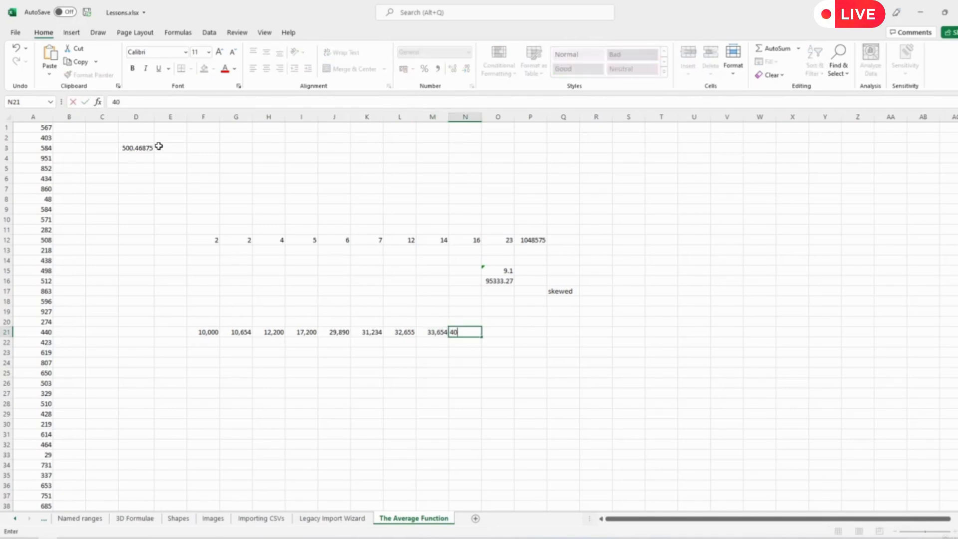
{"action": "type", "text": "1,000"}
{"action": "key", "text": "Tab"}
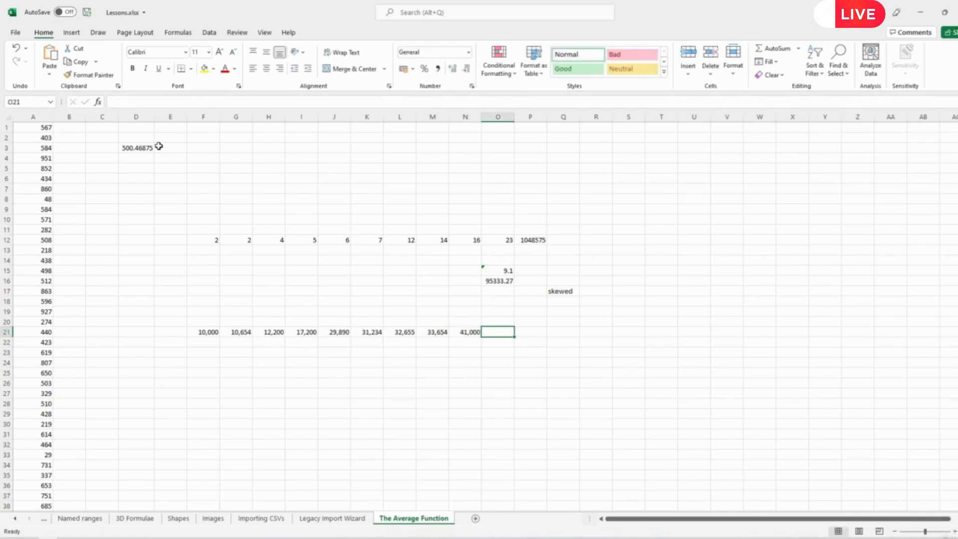
{"action": "type", "text": "42,765"}
{"action": "key", "text": "Return"}
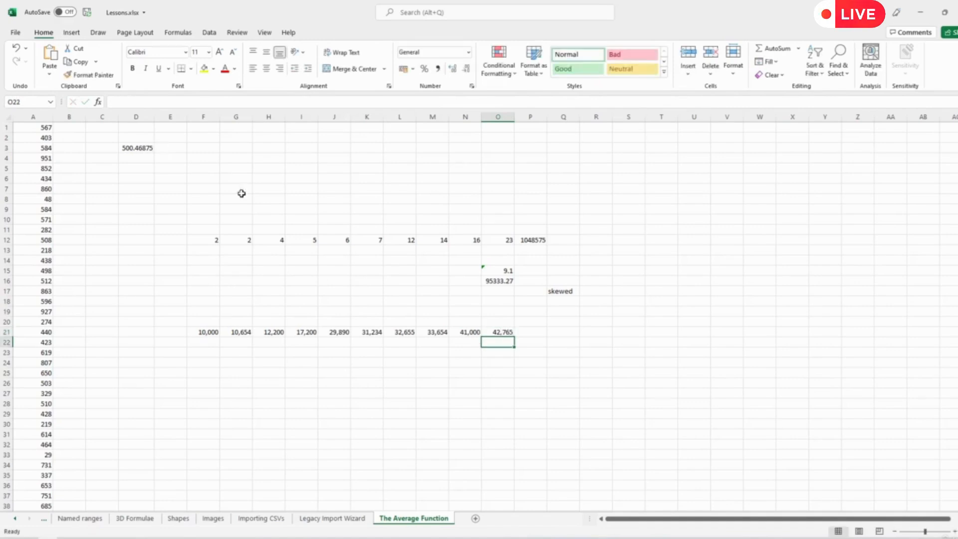
- Format the sample values in F21:O21 as pounds using the English (United Kingdom) accounting format
{"action": "left_click_drag", "start_coordinate": [212, 332], "coordinate": [496, 332]}
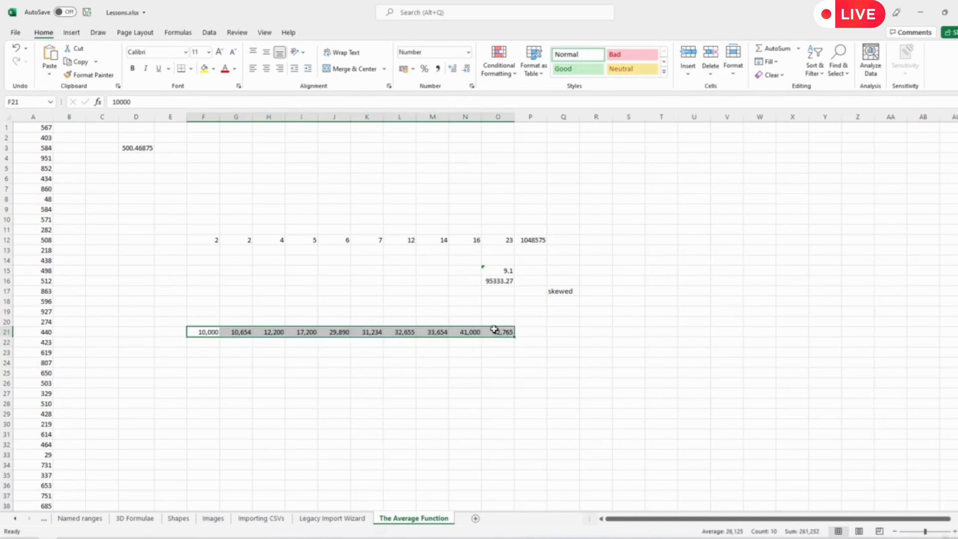
{"action": "left_click", "coordinate": [413, 69]}
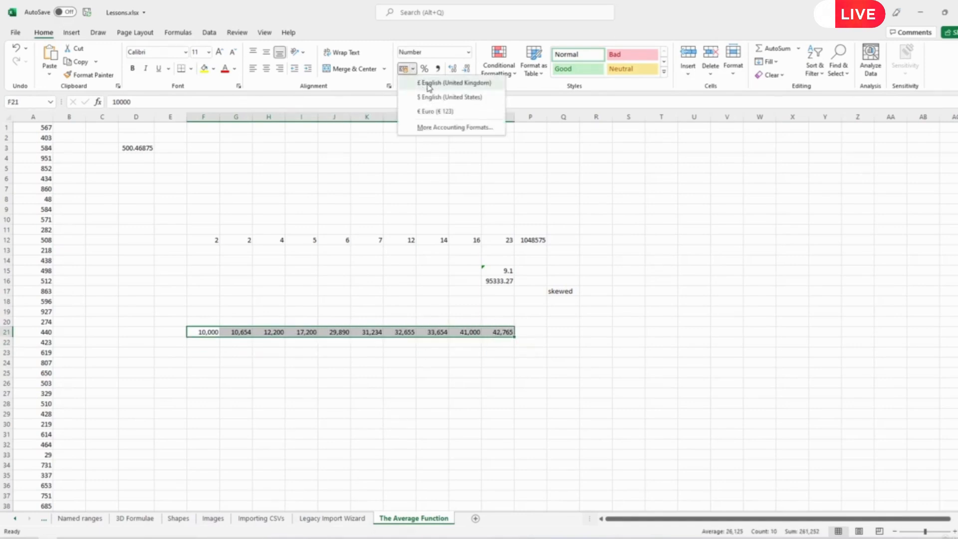
{"action": "left_click", "coordinate": [427, 83]}
{"action": "left_click", "coordinate": [408, 432]}
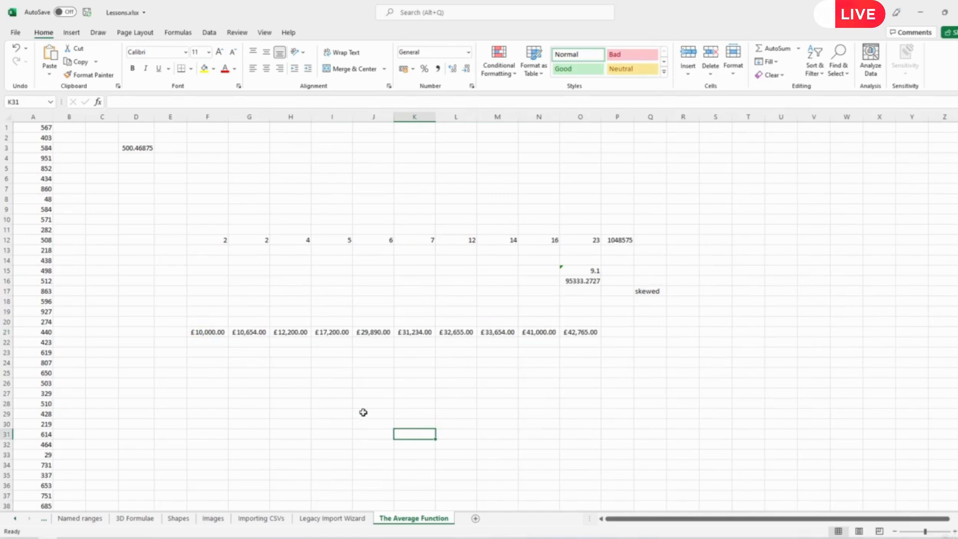
- Enter =AVERAGE(F21:O21) in cell O23 to average the second sample row
{"action": "left_click", "coordinate": [580, 351]}
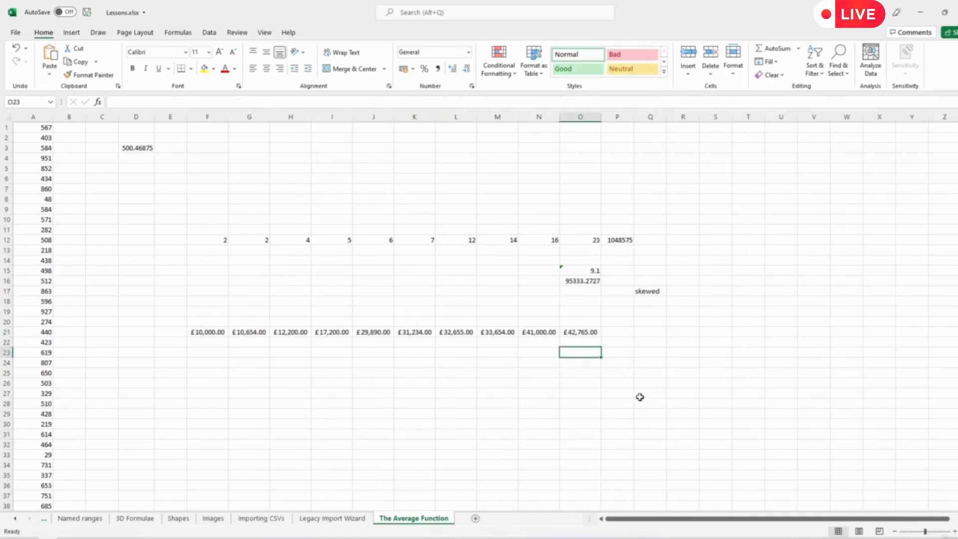
{"action": "type", "text": "=average"}
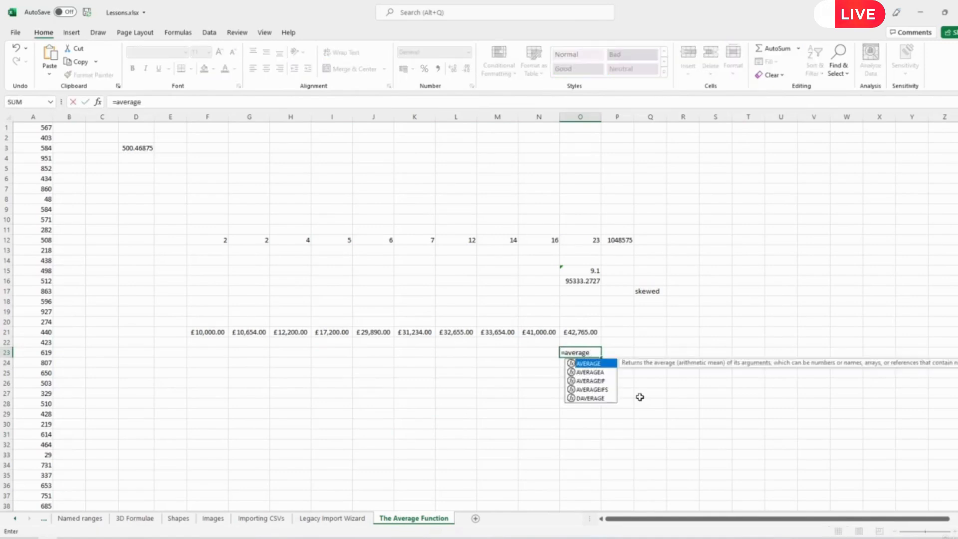
{"action": "type", "text": "("}
{"action": "left_click_drag", "start_coordinate": [207, 332], "coordinate": [579, 332]}
{"action": "key", "text": "Return"}
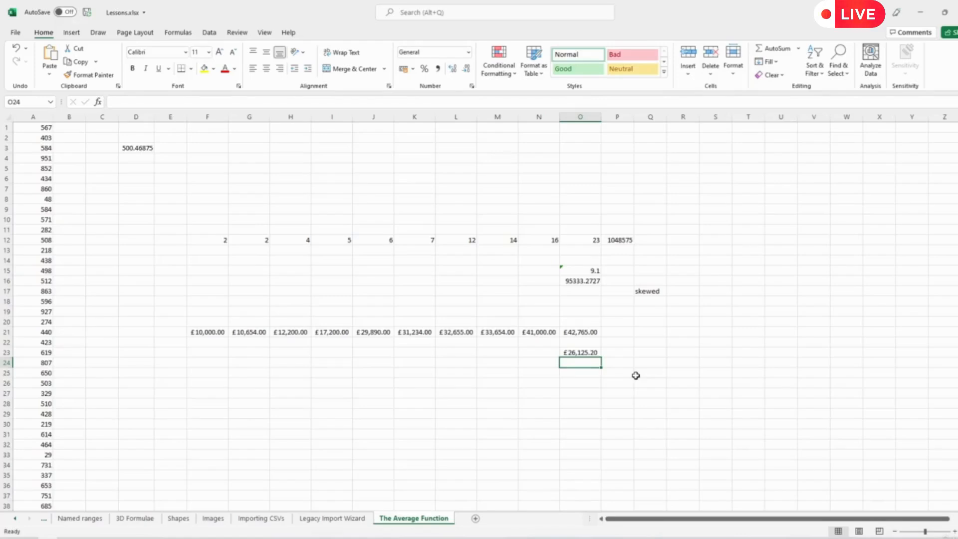
- Add the outlier value 1,987,780 to the end of the second sample row in cell P21
{"action": "key", "text": "Up"}
{"action": "key", "text": "Up"}
{"action": "key", "text": "Up"}
{"action": "key", "text": "Right"}
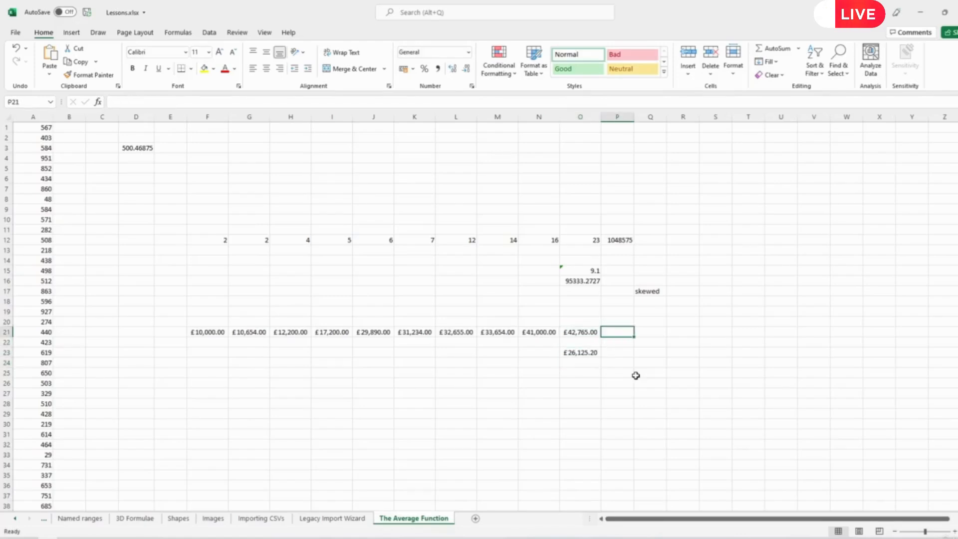
{"action": "type", "text": "1"}
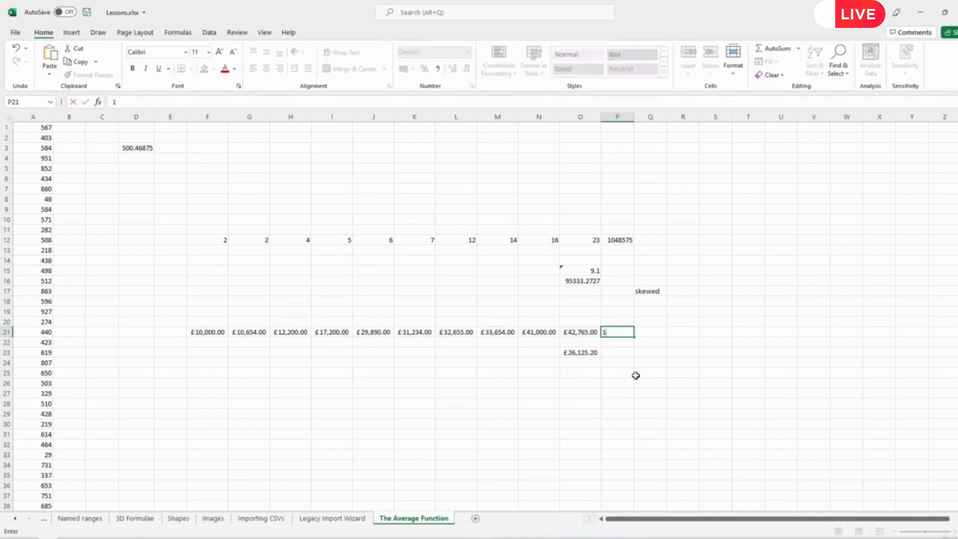
{"action": "type", "text": ",987,780"}
{"action": "key", "text": "Return"}
- Inspect the error-checking options for the average formula in cell O23
{"action": "key", "text": "Down"}
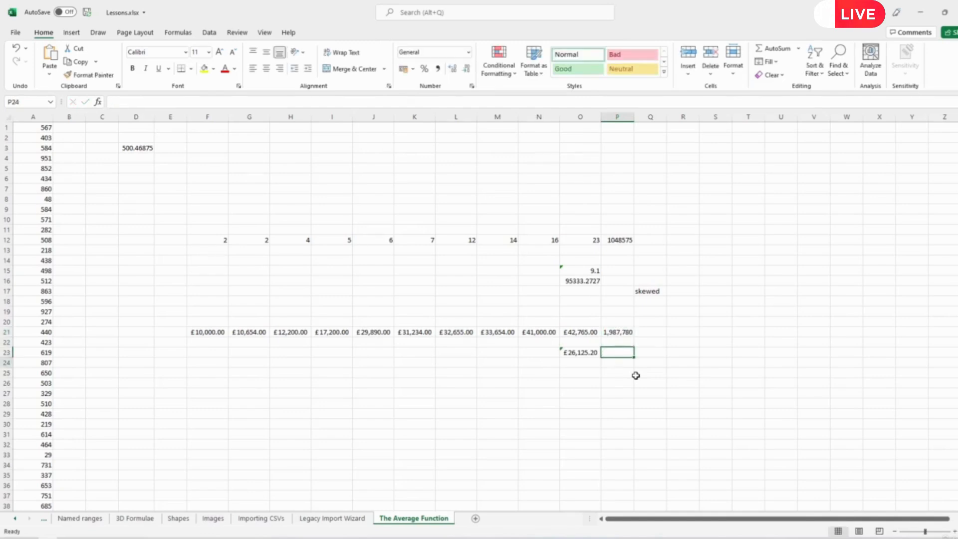
{"action": "key", "text": "Down"}
{"action": "key", "text": "Left"}
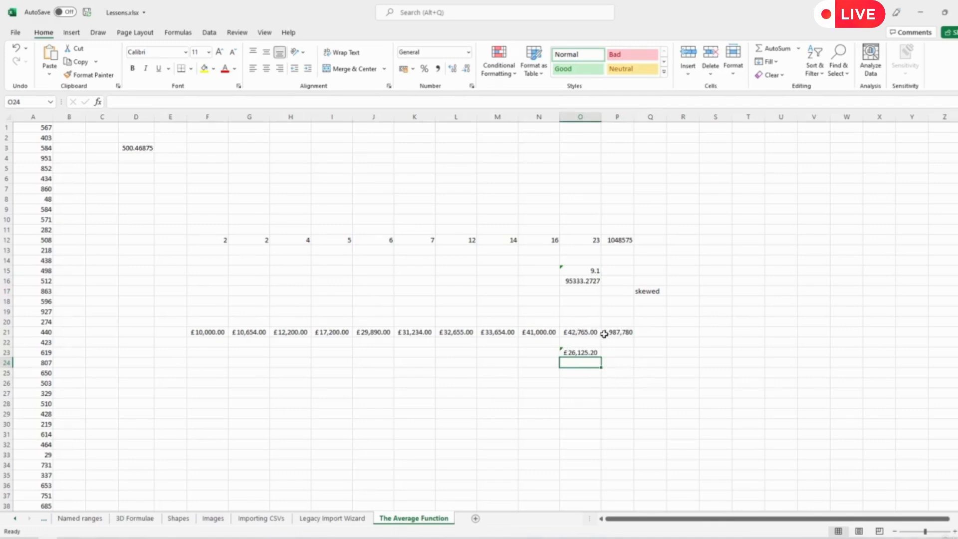
{"action": "left_click", "coordinate": [588, 353]}
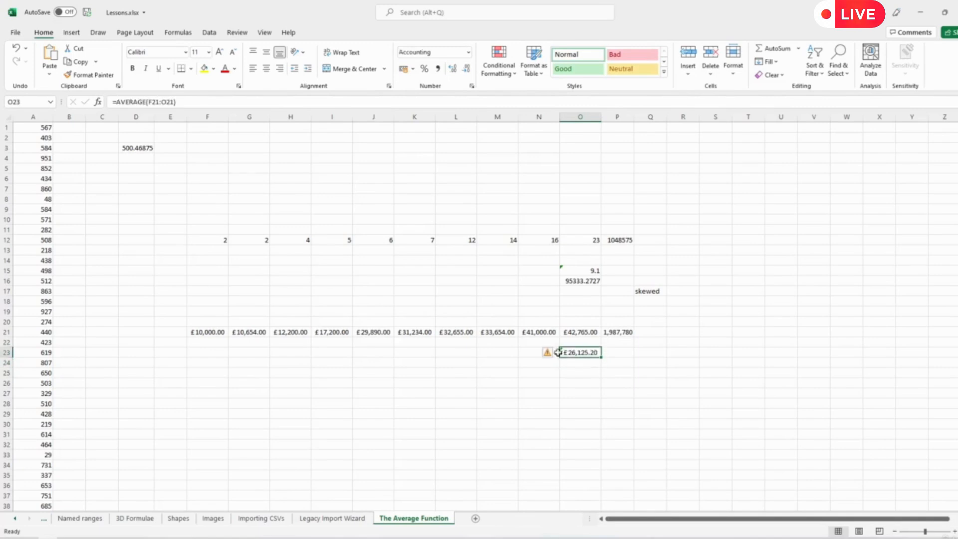
{"action": "left_click", "coordinate": [557, 353]}
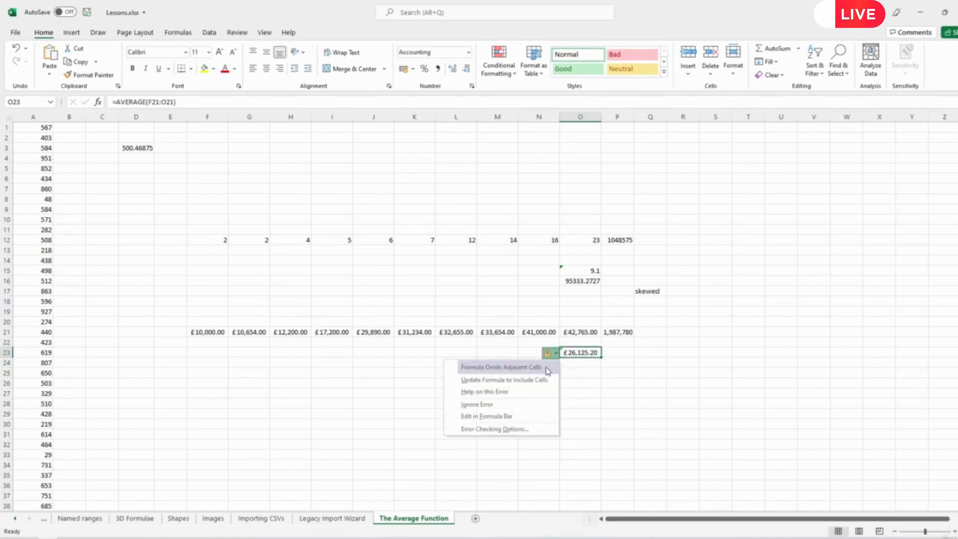
{"action": "key", "text": "Escape"}
- Enter =AVERAGE(F21:P21) in cell O24 to average the second sample row including the outlier
{"action": "left_click", "coordinate": [585, 361]}
{"action": "type", "text": "="}
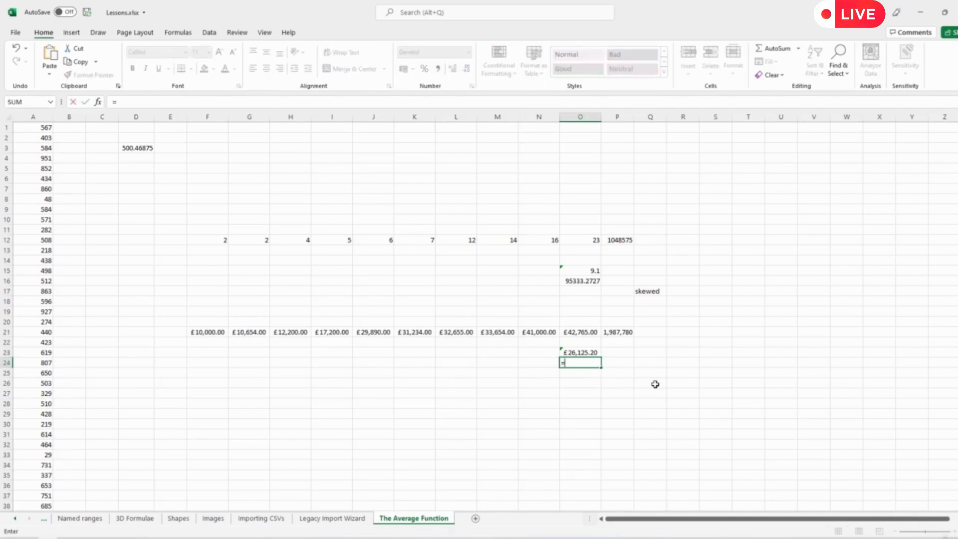
{"action": "type", "text": "average("}
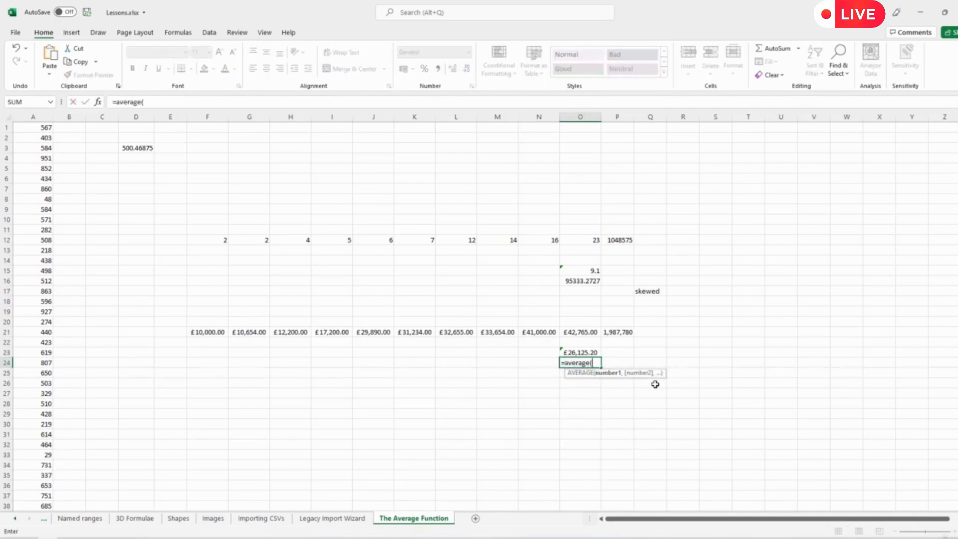
{"action": "left_click_drag", "start_coordinate": [225, 332], "coordinate": [628, 334]}
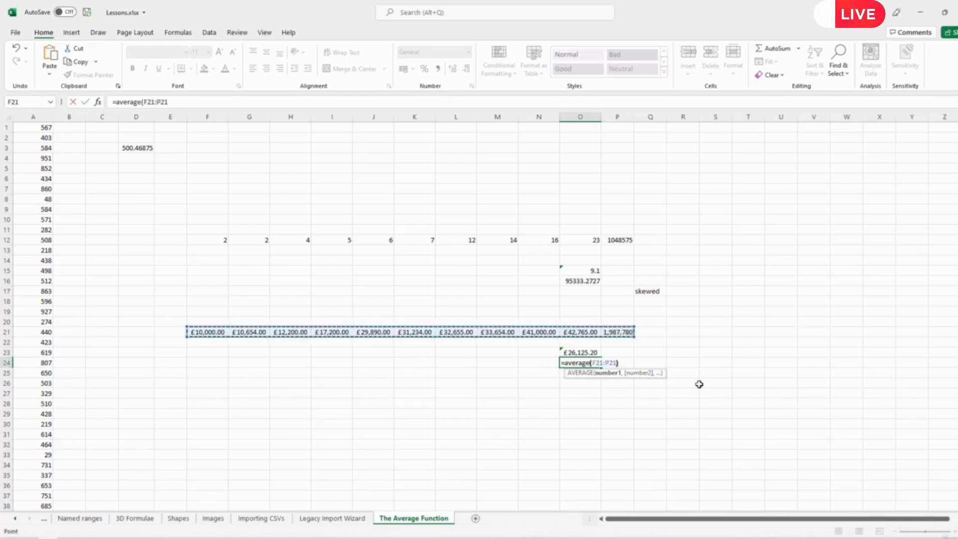
{"action": "key", "text": "Return"}
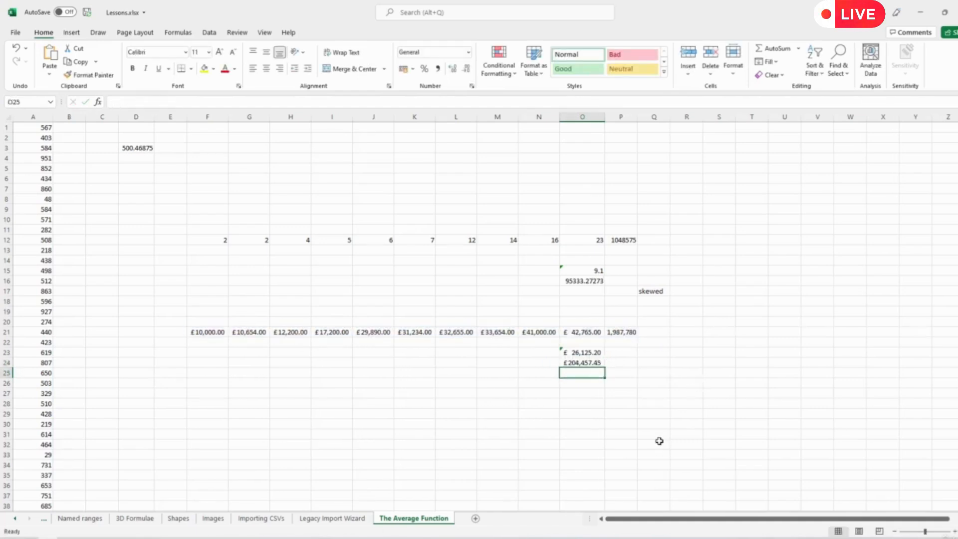
- Apply the pound accounting format to the outlier in cell P21
{"action": "left_click", "coordinate": [627, 333]}
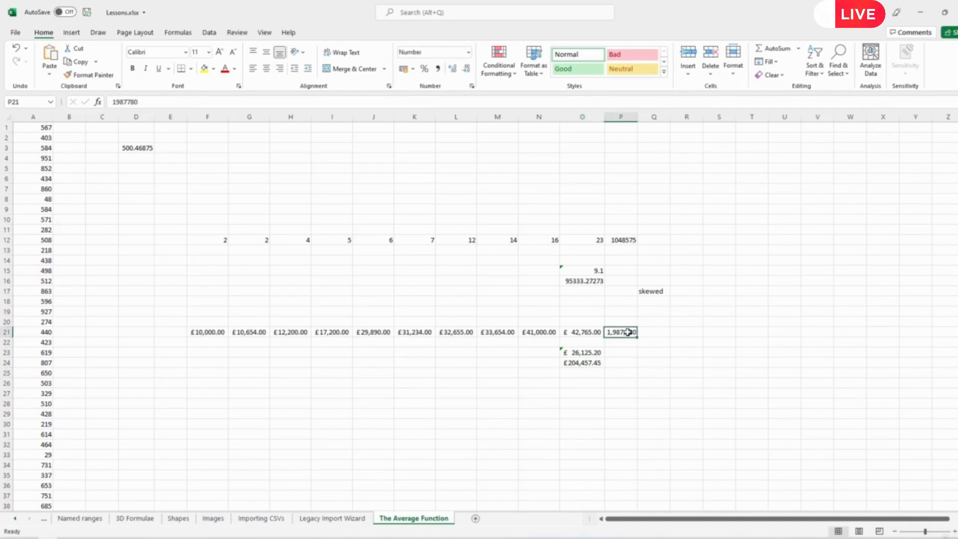
{"action": "left_click", "coordinate": [403, 68]}
{"action": "left_click", "coordinate": [677, 389]}
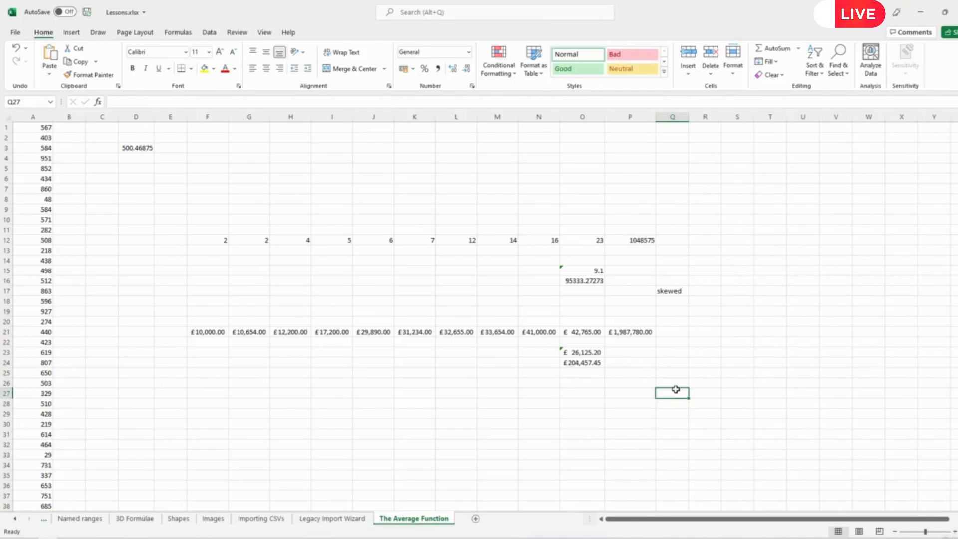
- Reduce the outlier in cell P21 to 987,780 by removing its leading digit
{"action": "left_click", "coordinate": [576, 367]}
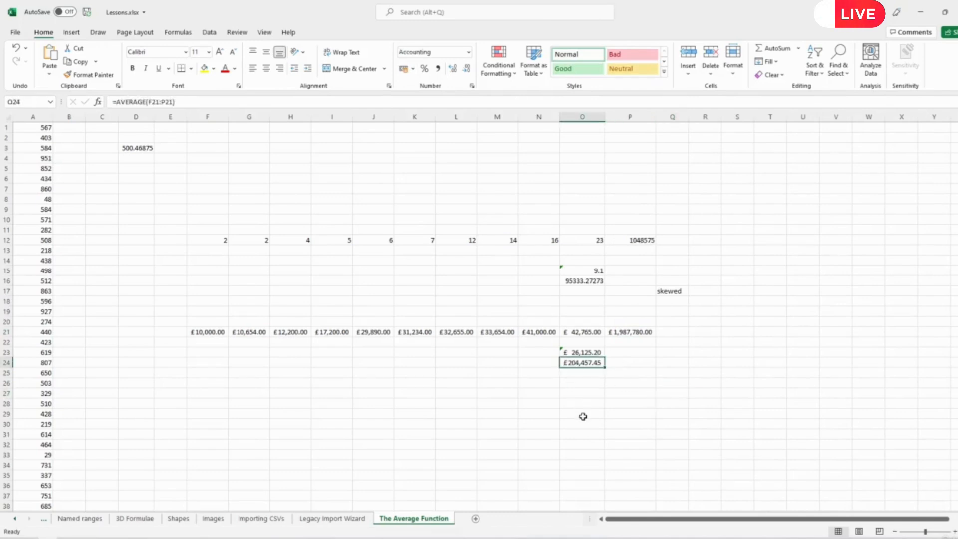
{"action": "left_click", "coordinate": [630, 331]}
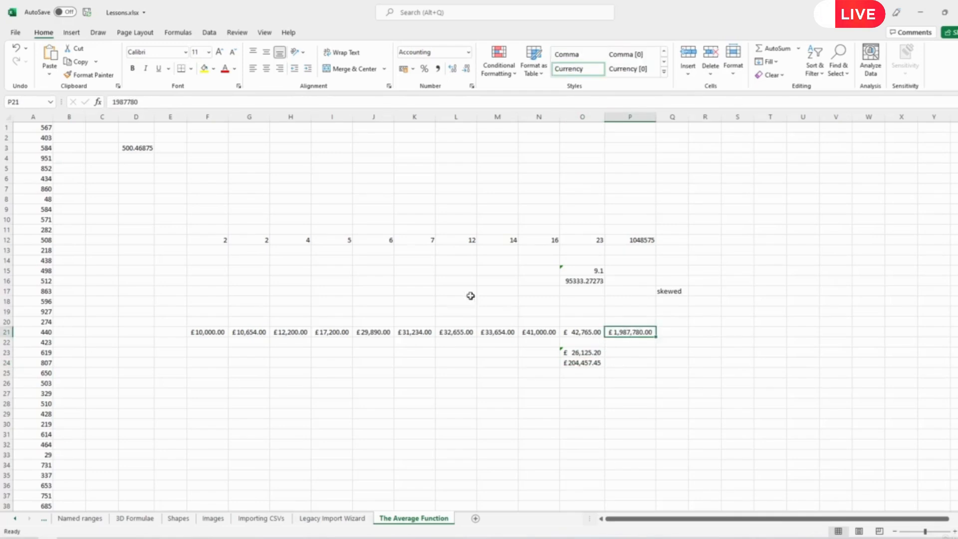
{"action": "left_click", "coordinate": [115, 102]}
{"action": "key", "text": "BackSpace"}
{"action": "key", "text": "Return"}
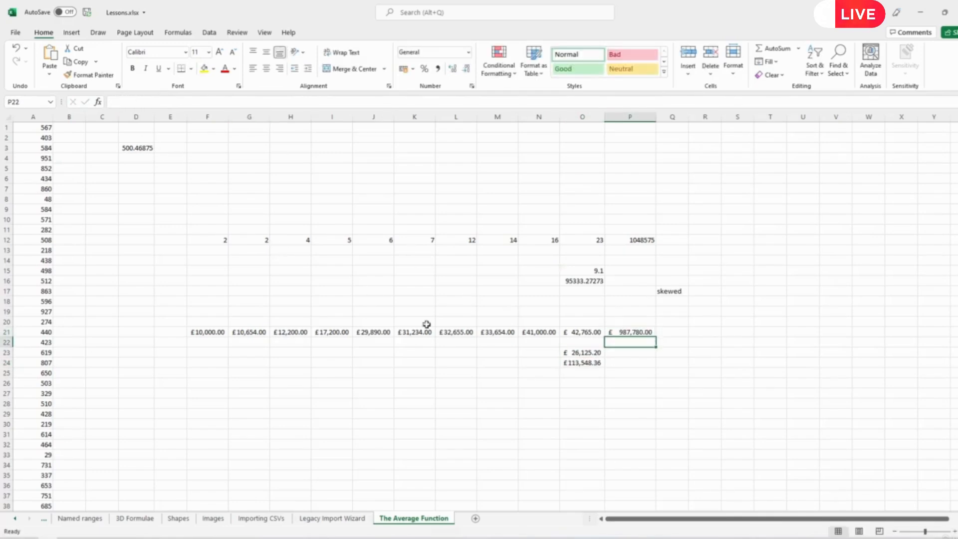
- Compare the average in cell O24 with the full sample row F21:P21 and its middle values in I21:K21
{"action": "left_click", "coordinate": [579, 364]}
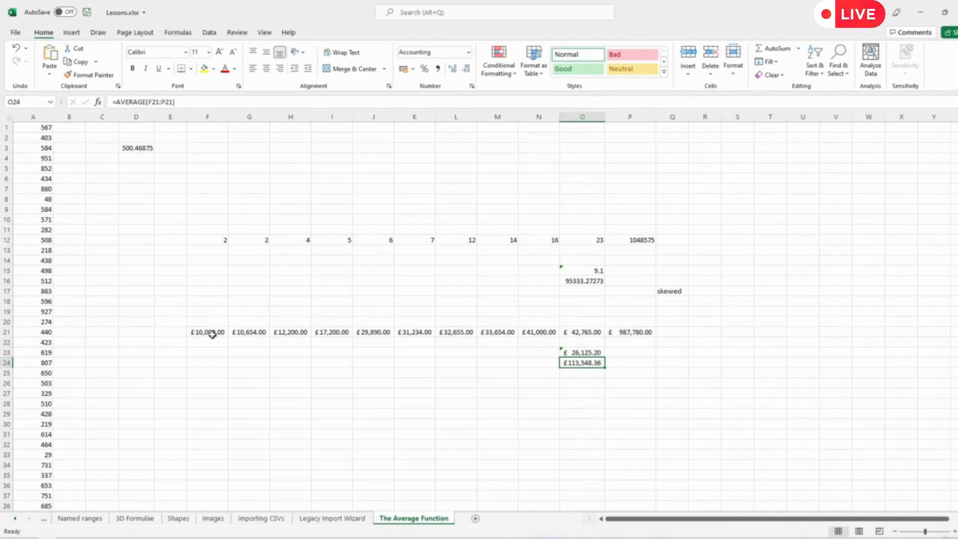
{"action": "left_click_drag", "start_coordinate": [212, 334], "coordinate": [635, 330]}
{"action": "left_click", "coordinate": [637, 361]}
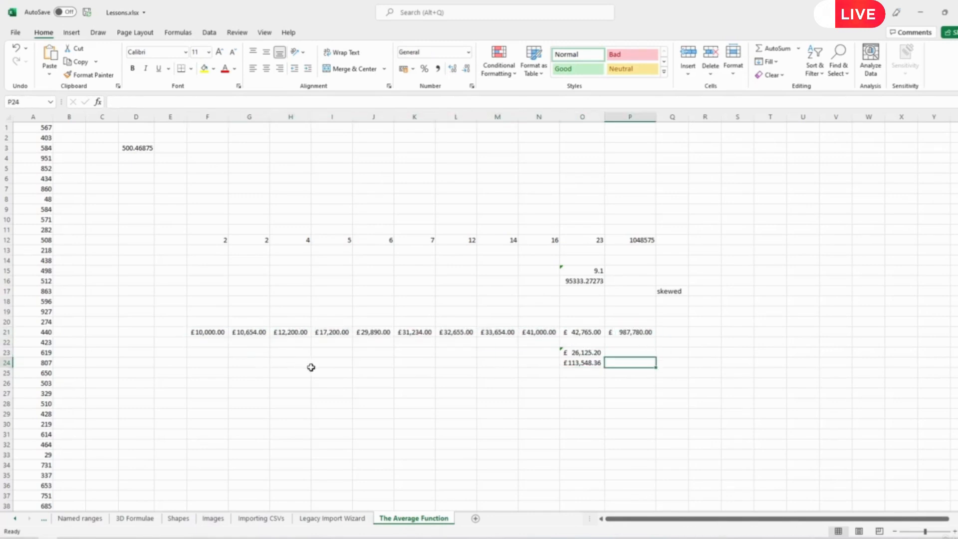
{"action": "left_click_drag", "start_coordinate": [201, 332], "coordinate": [632, 331]}
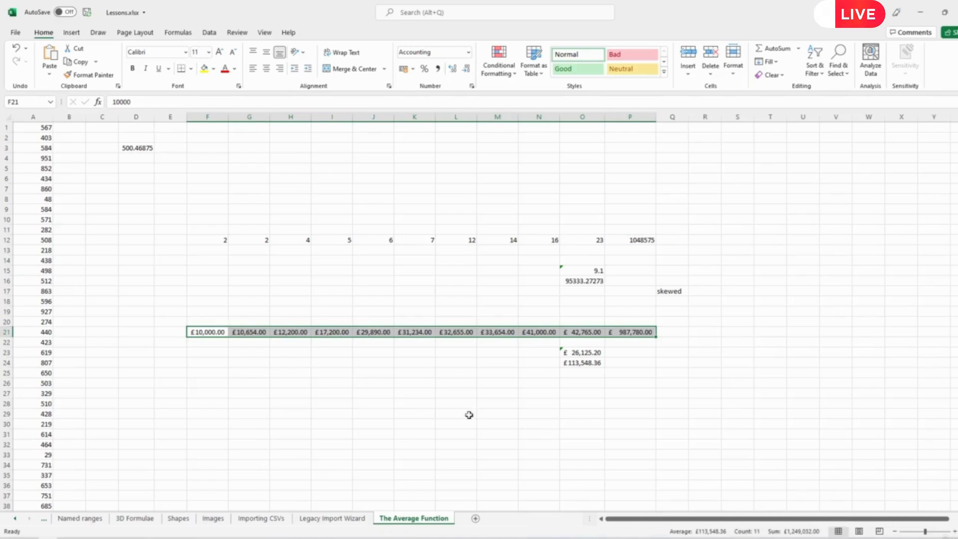
{"action": "left_click", "coordinate": [505, 410]}
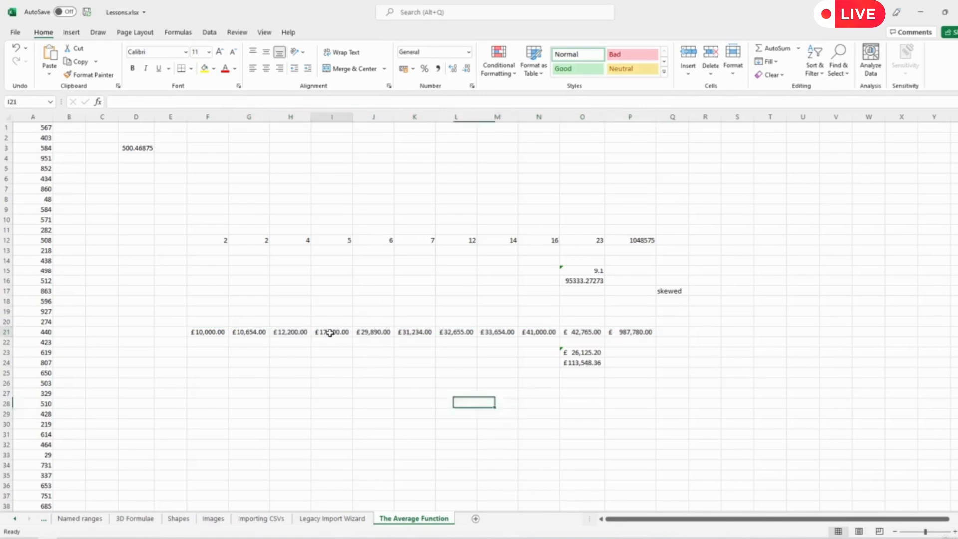
{"action": "left_click_drag", "start_coordinate": [330, 333], "coordinate": [415, 332]}
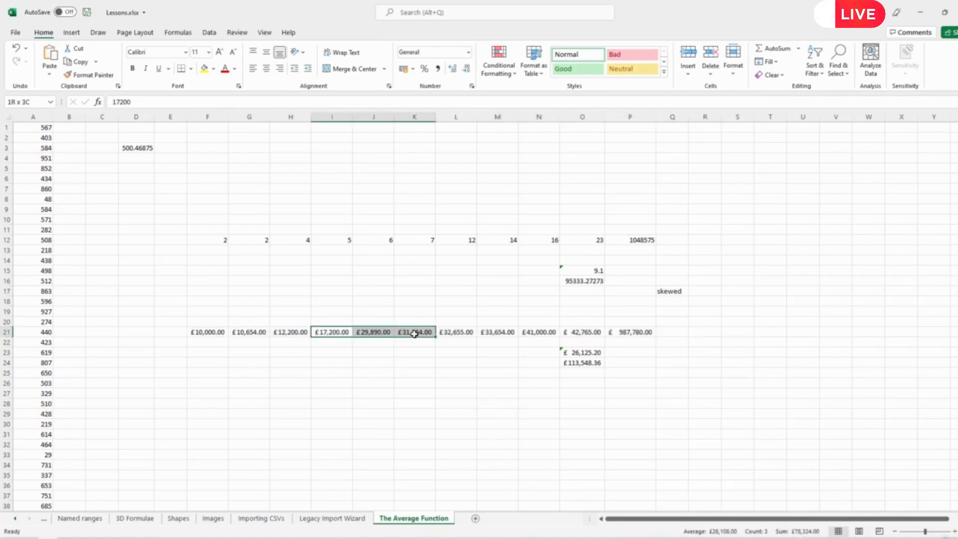
{"action": "left_click", "coordinate": [591, 364]}
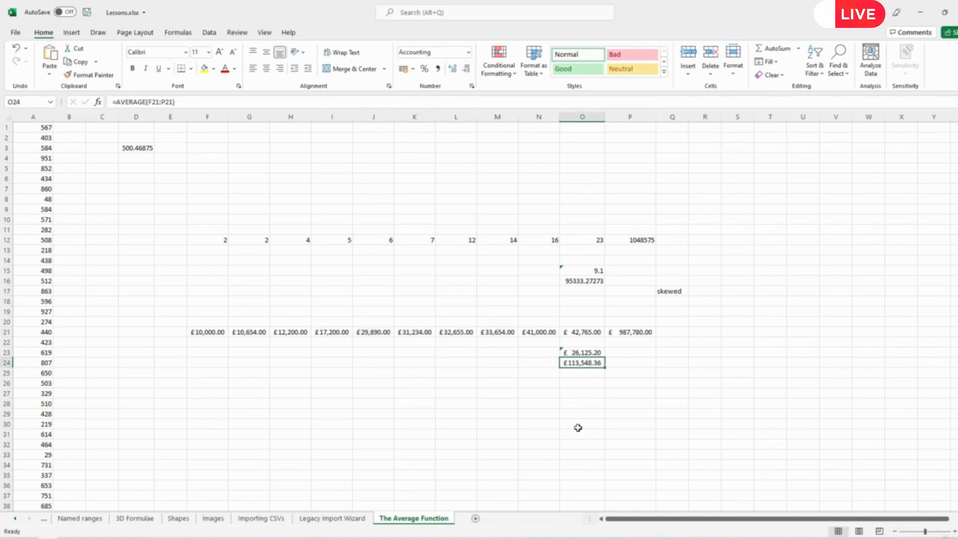
- Compare the pound values in F21:O21 and F21:P21 with the outlier in P21 and the average in O23
{"action": "left_click", "coordinate": [584, 330]}
{"action": "left_click_drag", "start_coordinate": [470, 321], "coordinate": [207, 332]}
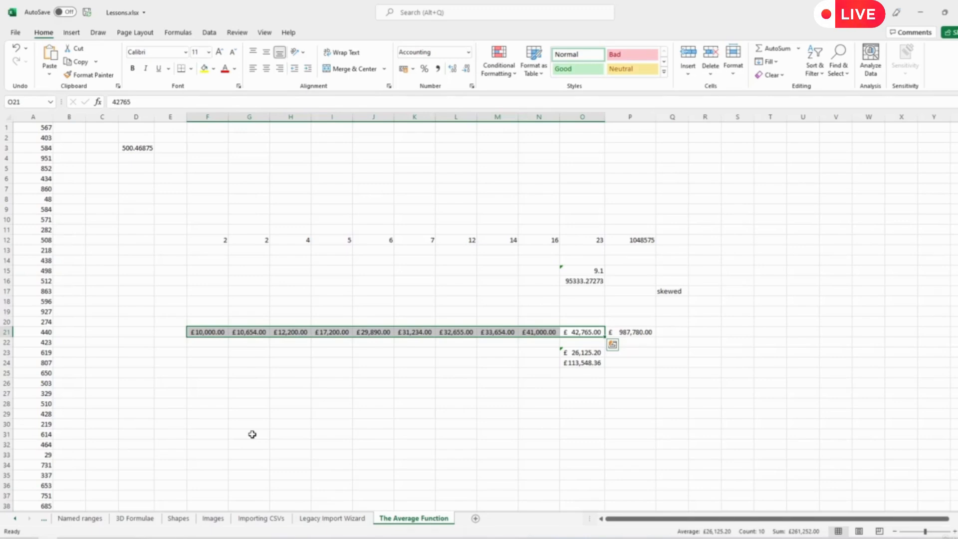
{"action": "left_click", "coordinate": [638, 331]}
{"action": "left_click_drag", "start_coordinate": [638, 332], "coordinate": [586, 332]}
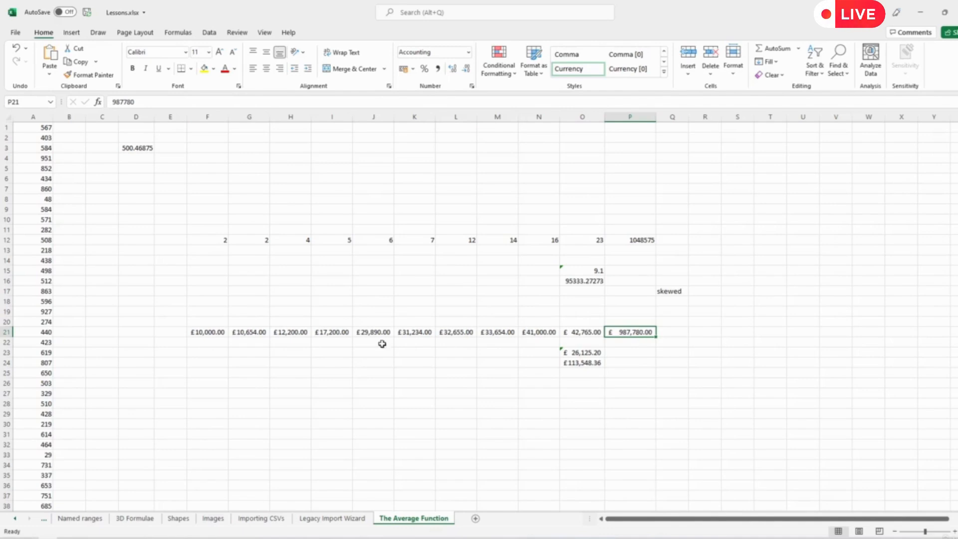
{"action": "left_click_drag", "start_coordinate": [202, 332], "coordinate": [628, 332]}
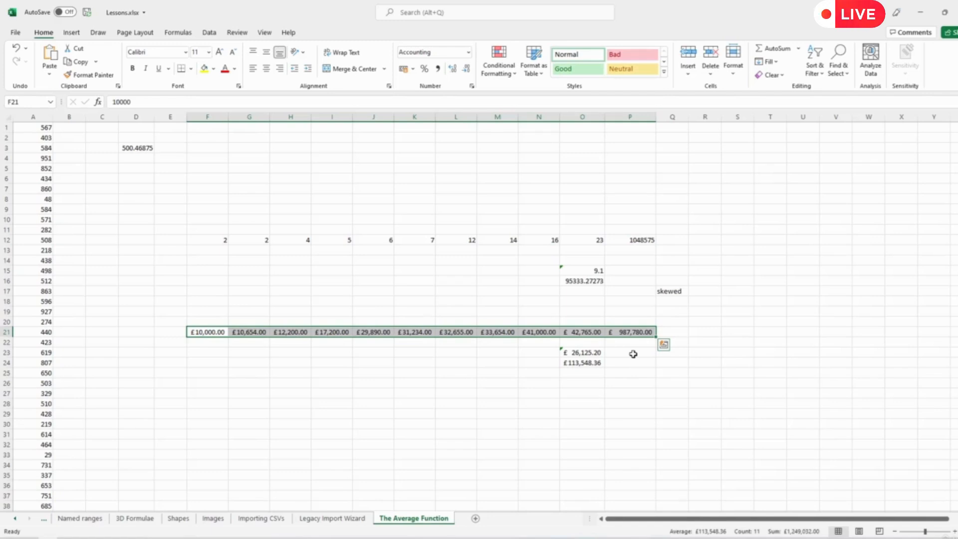
{"action": "left_click", "coordinate": [576, 352]}
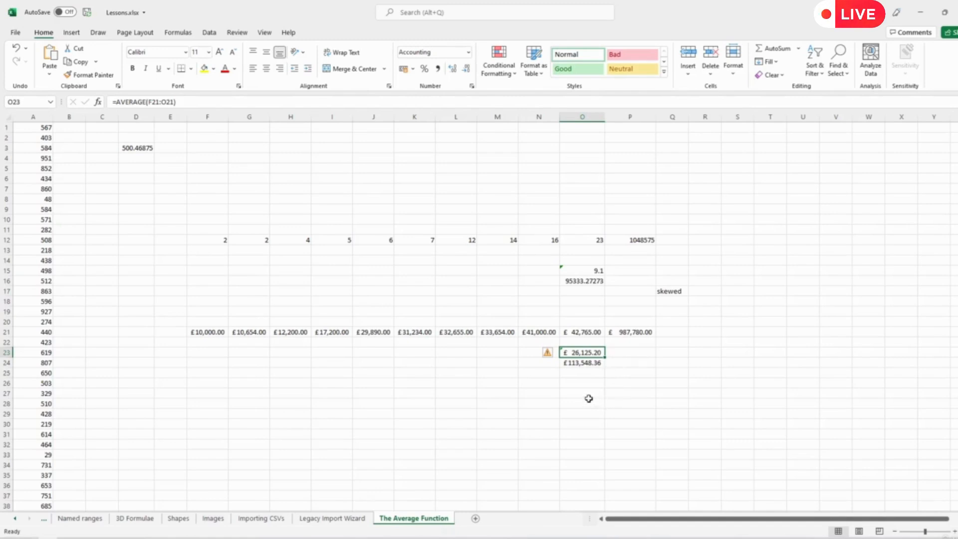
{"action": "left_click", "coordinate": [591, 373]}
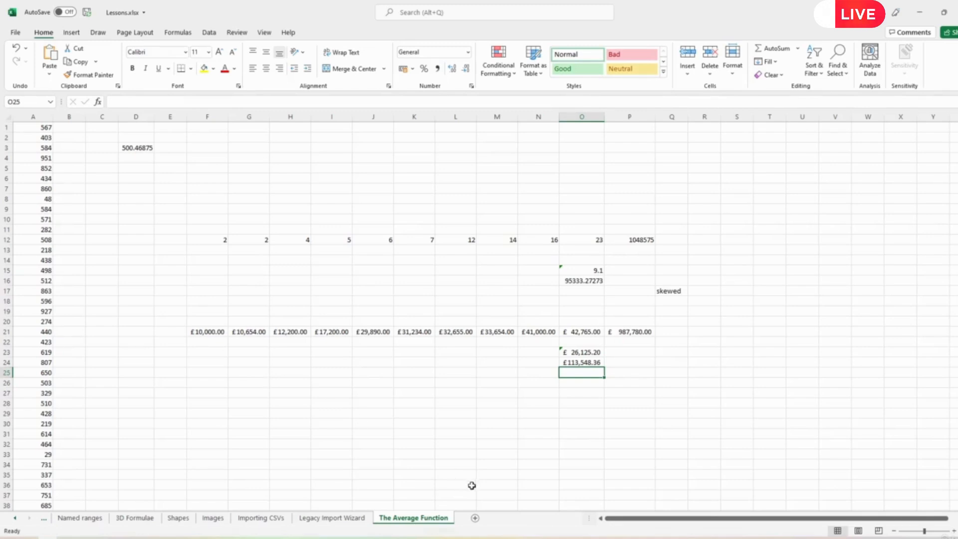
{"action": "left_click", "coordinate": [332, 403]}
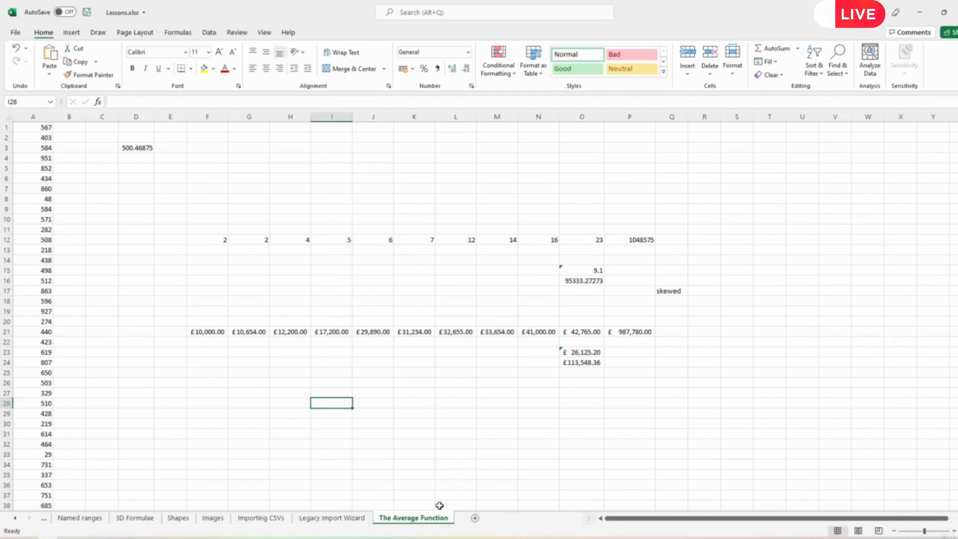
- Create a copy of The Average Function sheet at the end of the Lessons.xlsx workbook
{"action": "right_click", "coordinate": [418, 521]}
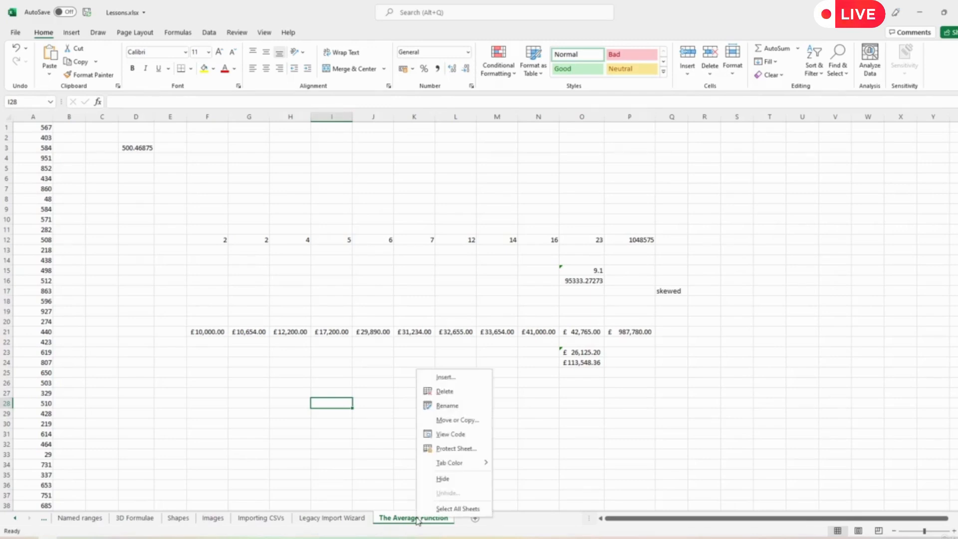
{"action": "left_click", "coordinate": [451, 421]}
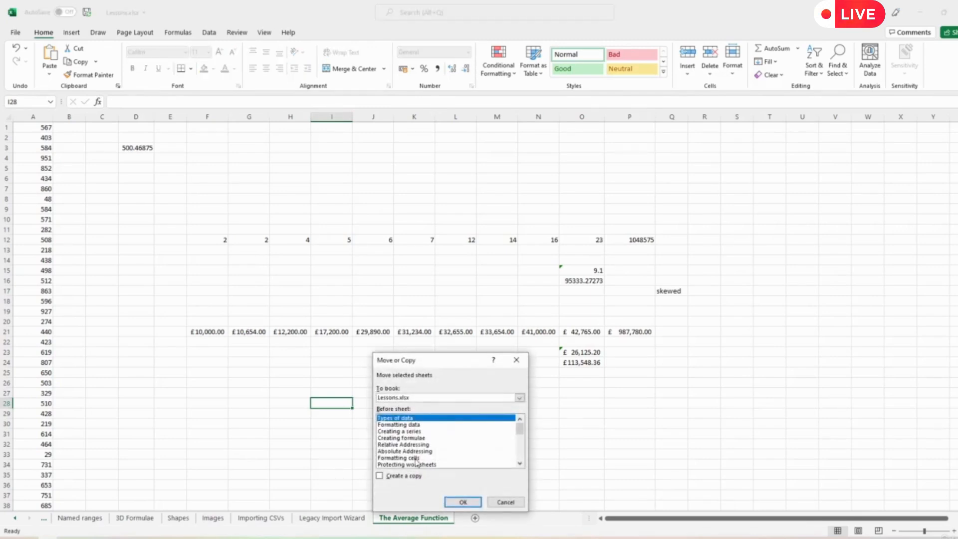
{"action": "left_click", "coordinate": [379, 476]}
{"action": "scroll", "coordinate": [413, 452], "scroll_direction": "down", "scroll_amount": 7}
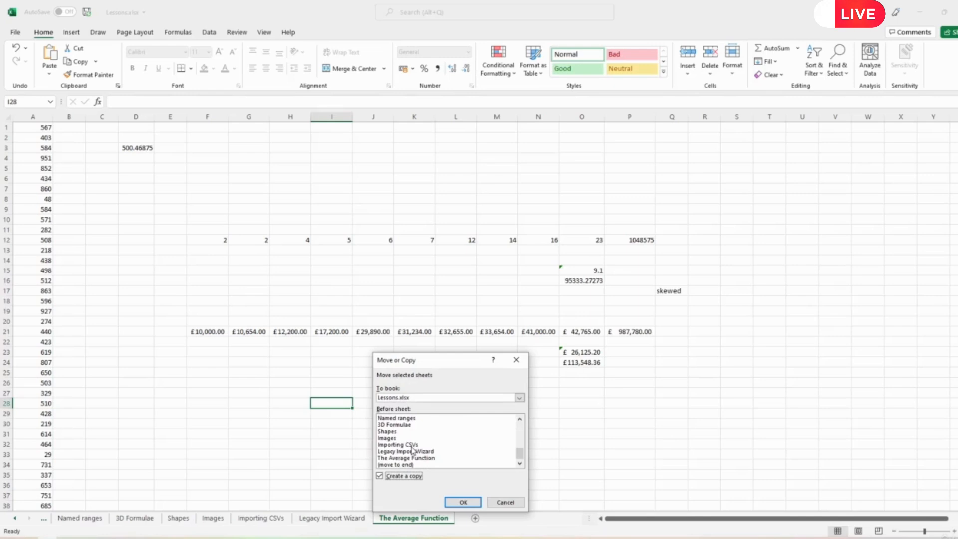
{"action": "left_click", "coordinate": [399, 464]}
{"action": "left_click", "coordinate": [463, 502]}
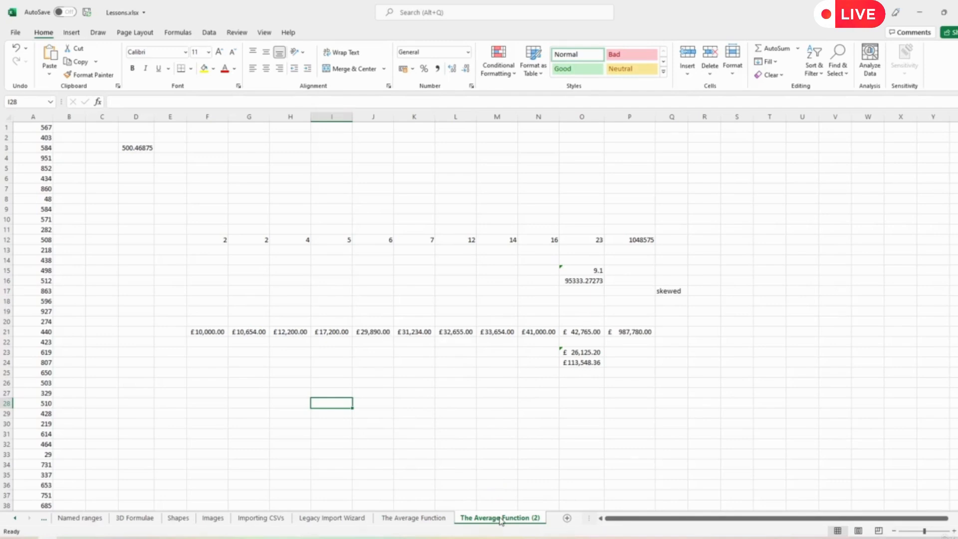
- Rename the copied sheet as The Median Function
{"action": "double_click", "coordinate": [500, 519]}
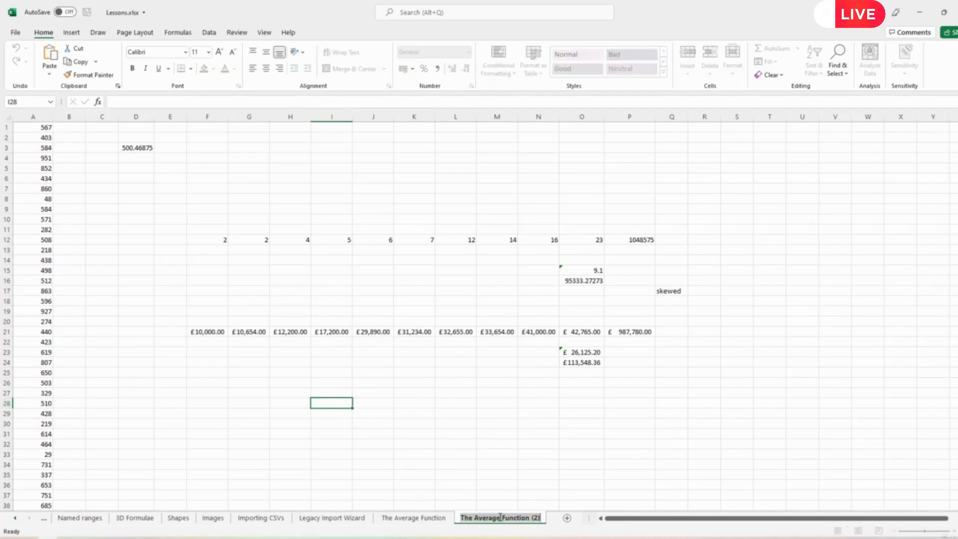
{"action": "left_click", "coordinate": [500, 518]}
{"action": "key", "text": "shift+Left"}
{"action": "key", "text": "shift+Left"}
{"action": "key", "text": "shift+Left"}
{"action": "key", "text": "shift+Left"}
{"action": "key", "text": "shift+Left"}
{"action": "key", "text": "shift+Left"}
{"action": "key", "text": "shift+Left"}
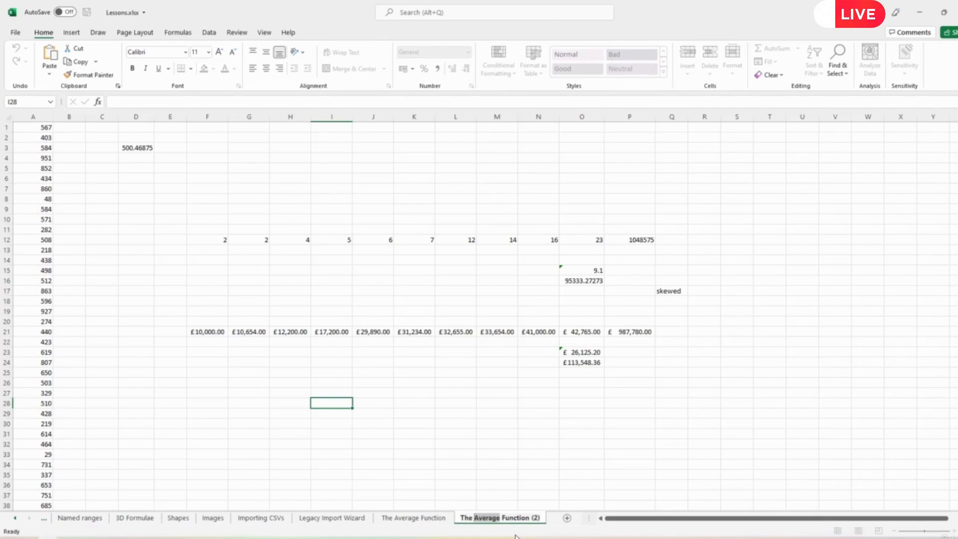
{"action": "type", "text": "Median"}
{"action": "key", "text": "End"}
{"action": "key", "text": "BackSpace"}
{"action": "key", "text": "BackSpace"}
{"action": "key", "text": "BackSpace"}
{"action": "key", "text": "BackSpace"}
{"action": "key", "text": "Return"}
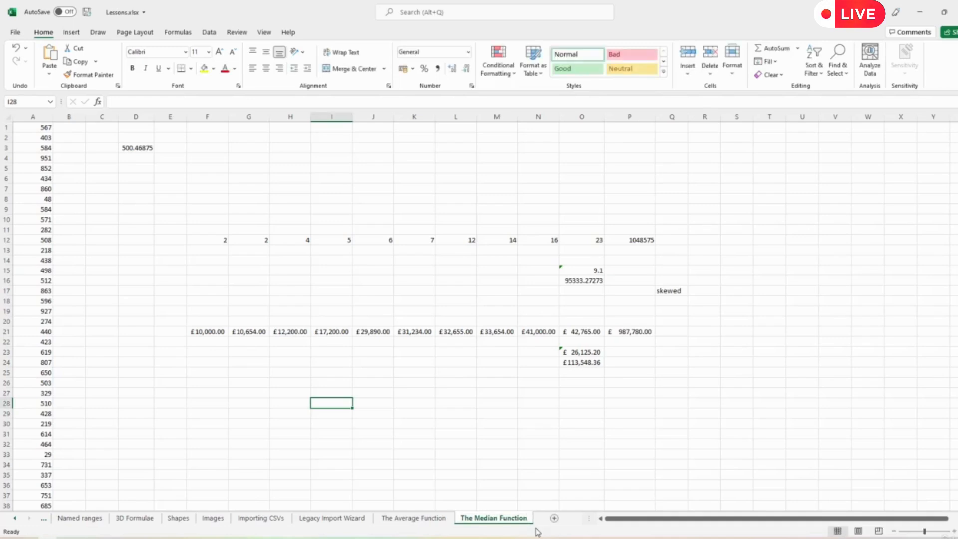
- Switch to Microsoft Whiteboard and handwrite the number row 2, 4, 6, 8, 12, 13, 290 in black across the upper part of the board
{"action": "left_click", "coordinate": [490, 434]}
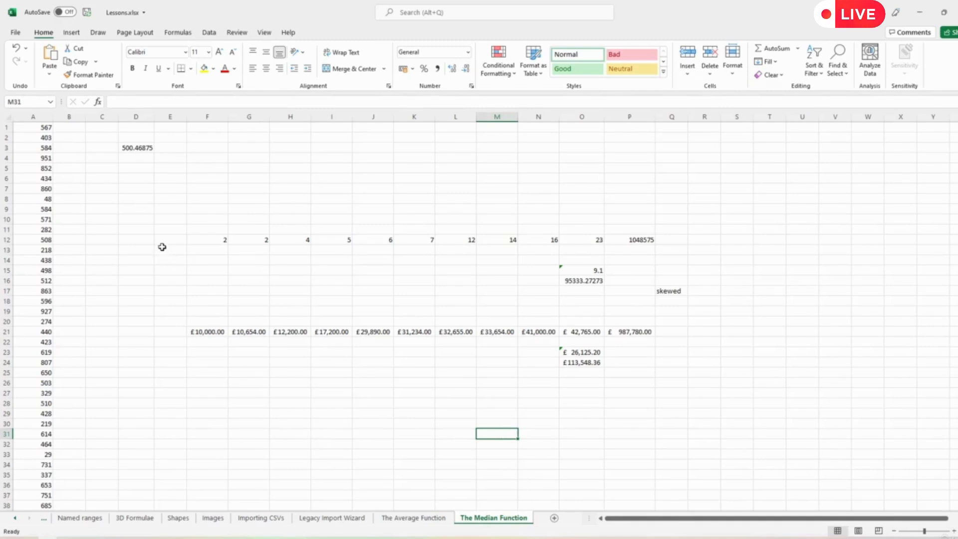
{"action": "left_click", "coordinate": [138, 159]}
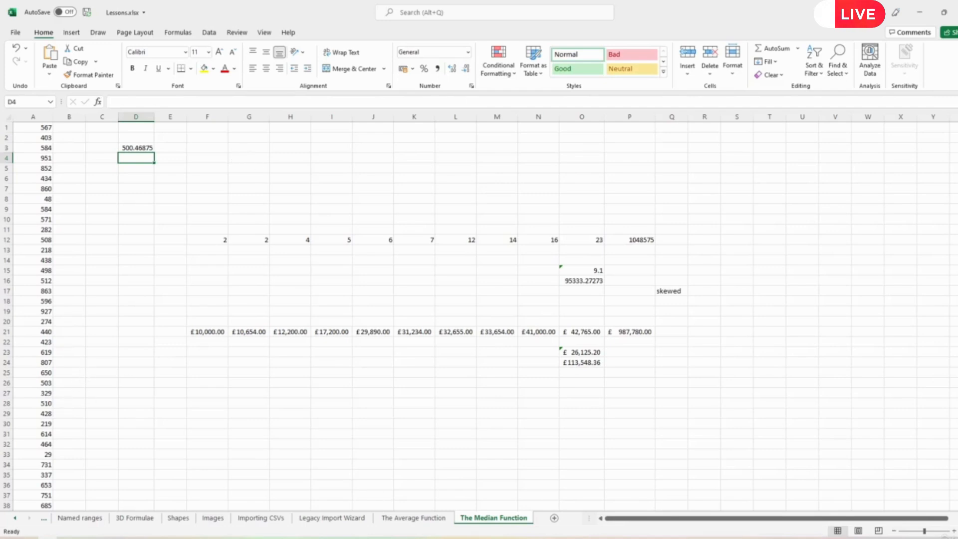
{"action": "key", "text": "alt+Tab"}
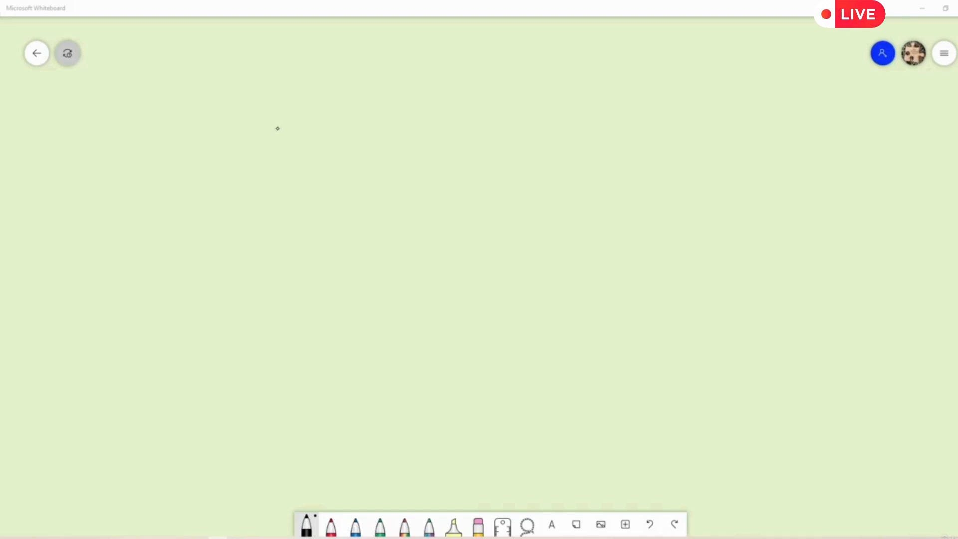
{"action": "mouse_move", "coordinate": [260, 145]}
{"action": "left_mouse_down"}
{"action": "mouse_move", "coordinate": [261, 168]}
{"action": "mouse_move", "coordinate": [280, 169]}
{"action": "left_mouse_up"}
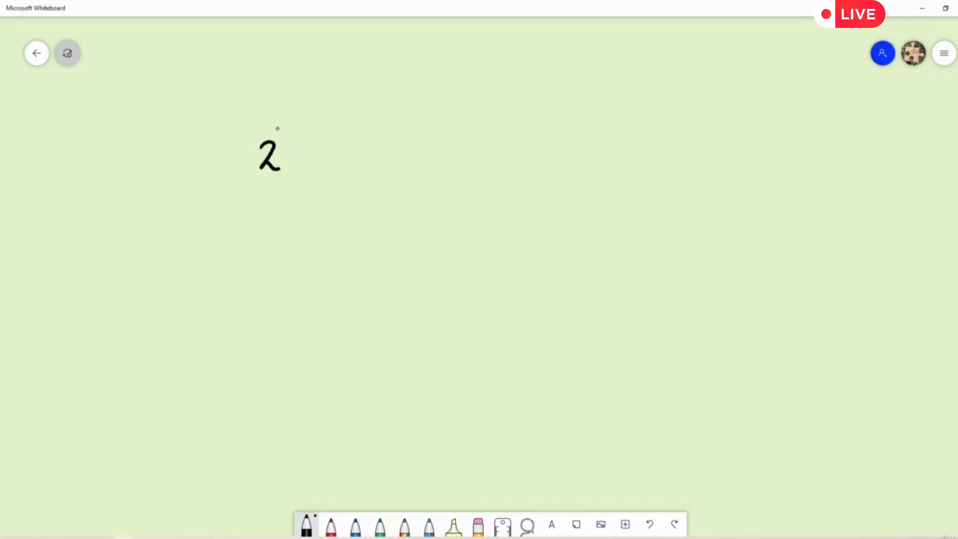
{"action": "left_click_drag", "start_coordinate": [318, 141], "coordinate": [326, 175]}
{"action": "left_click_drag", "start_coordinate": [390, 118], "coordinate": [373, 150]}
{"action": "mouse_move", "coordinate": [433, 138]}
{"action": "left_mouse_down"}
{"action": "mouse_move", "coordinate": [428, 146]}
{"action": "mouse_move", "coordinate": [438, 134]}
{"action": "mouse_move", "coordinate": [491, 162]}
{"action": "mouse_move", "coordinate": [514, 145]}
{"action": "mouse_move", "coordinate": [526, 163]}
{"action": "left_mouse_up"}
{"action": "mouse_move", "coordinate": [568, 135]}
{"action": "left_mouse_down"}
{"action": "mouse_move", "coordinate": [569, 158]}
{"action": "mouse_move", "coordinate": [593, 143]}
{"action": "mouse_move", "coordinate": [579, 161]}
{"action": "left_mouse_up"}
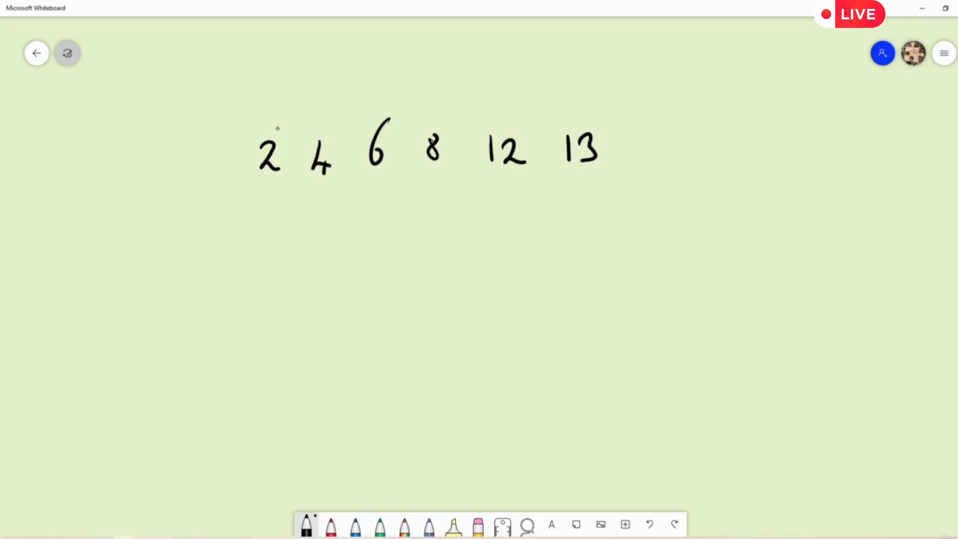
{"action": "mouse_move", "coordinate": [650, 137]}
{"action": "left_mouse_down"}
{"action": "mouse_move", "coordinate": [666, 136]}
{"action": "mouse_move", "coordinate": [651, 157]}
{"action": "mouse_move", "coordinate": [672, 157]}
{"action": "mouse_move", "coordinate": [695, 136]}
{"action": "mouse_move", "coordinate": [692, 156]}
{"action": "mouse_move", "coordinate": [721, 131]}
{"action": "left_mouse_up"}
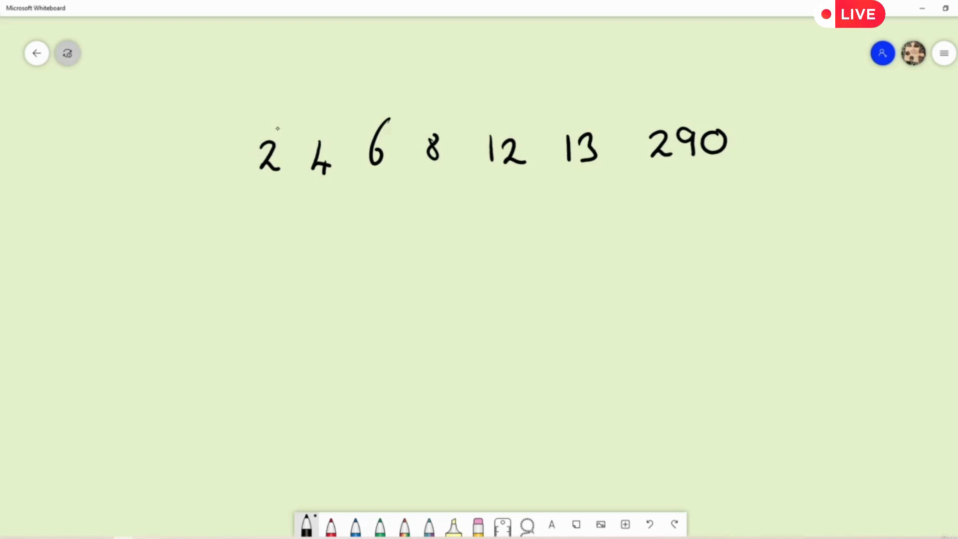
- Handwrite "No. of numbers = 7" and "Sum = 335" below the number row
{"action": "mouse_move", "coordinate": [34, 248]}
{"action": "left_mouse_down"}
{"action": "mouse_move", "coordinate": [34, 273]}
{"action": "mouse_move", "coordinate": [49, 245]}
{"action": "mouse_move", "coordinate": [56, 259]}
{"action": "left_mouse_up"}
{"action": "left_click", "coordinate": [63, 269]}
{"action": "left_click_drag", "start_coordinate": [80, 255], "coordinate": [80, 256]}
{"action": "mouse_move", "coordinate": [100, 236]}
{"action": "left_mouse_down"}
{"action": "mouse_move", "coordinate": [94, 263]}
{"action": "mouse_move", "coordinate": [136, 250]}
{"action": "mouse_move", "coordinate": [150, 261]}
{"action": "left_mouse_up"}
{"action": "mouse_move", "coordinate": [154, 224]}
{"action": "left_mouse_down"}
{"action": "mouse_move", "coordinate": [156, 260]}
{"action": "mouse_move", "coordinate": [183, 247]}
{"action": "left_mouse_up"}
{"action": "mouse_move", "coordinate": [190, 247]}
{"action": "left_mouse_down"}
{"action": "mouse_move", "coordinate": [184, 260]}
{"action": "mouse_move", "coordinate": [209, 253]}
{"action": "left_mouse_up"}
{"action": "left_click_drag", "start_coordinate": [215, 233], "coordinate": [226, 259]}
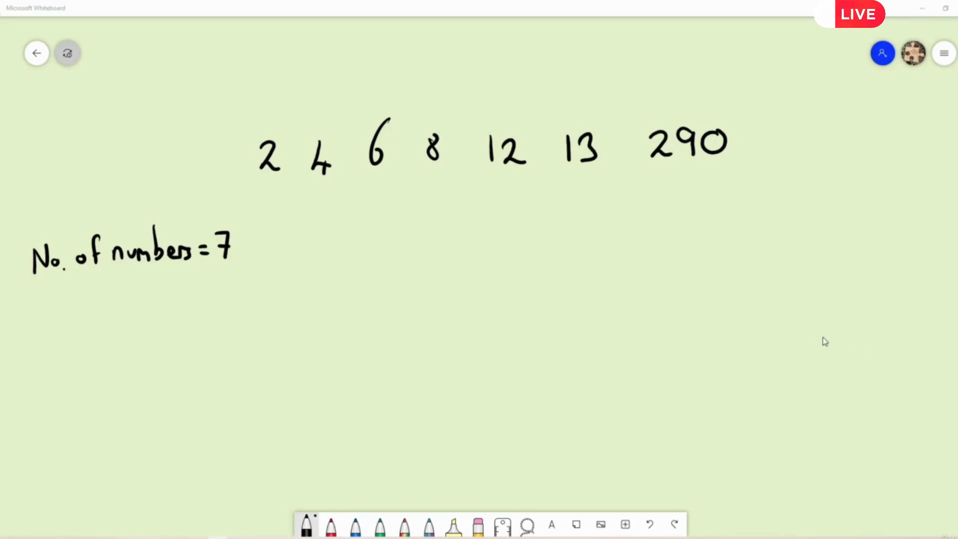
{"action": "mouse_move", "coordinate": [52, 292]}
{"action": "left_mouse_down"}
{"action": "mouse_move", "coordinate": [37, 311]}
{"action": "mouse_move", "coordinate": [73, 298]}
{"action": "left_mouse_up"}
{"action": "mouse_move", "coordinate": [77, 303]}
{"action": "left_mouse_down"}
{"action": "mouse_move", "coordinate": [93, 310]}
{"action": "mouse_move", "coordinate": [135, 289]}
{"action": "mouse_move", "coordinate": [129, 309]}
{"action": "mouse_move", "coordinate": [159, 292]}
{"action": "mouse_move", "coordinate": [150, 308]}
{"action": "mouse_move", "coordinate": [183, 282]}
{"action": "mouse_move", "coordinate": [181, 304]}
{"action": "mouse_move", "coordinate": [168, 308]}
{"action": "left_mouse_up"}
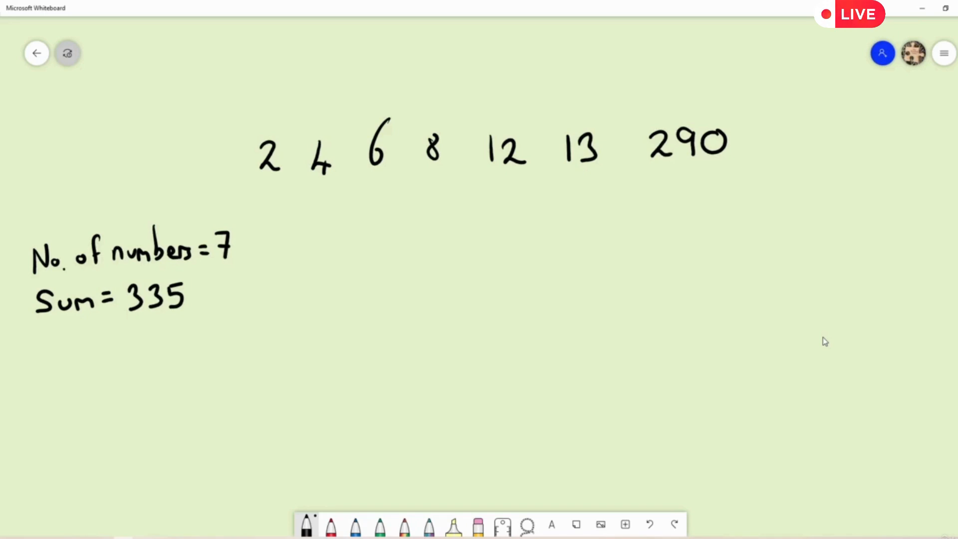
- Handwrite "Mean = 335/7" as a fraction below the sum line
{"action": "mouse_move", "coordinate": [47, 376]}
{"action": "left_mouse_down"}
{"action": "mouse_move", "coordinate": [49, 396]}
{"action": "mouse_move", "coordinate": [62, 376]}
{"action": "left_mouse_up"}
{"action": "left_click_drag", "start_coordinate": [71, 388], "coordinate": [99, 395]}
{"action": "mouse_move", "coordinate": [102, 384]}
{"action": "left_mouse_down"}
{"action": "mouse_move", "coordinate": [112, 395]}
{"action": "mouse_move", "coordinate": [125, 379]}
{"action": "mouse_move", "coordinate": [126, 388]}
{"action": "left_mouse_up"}
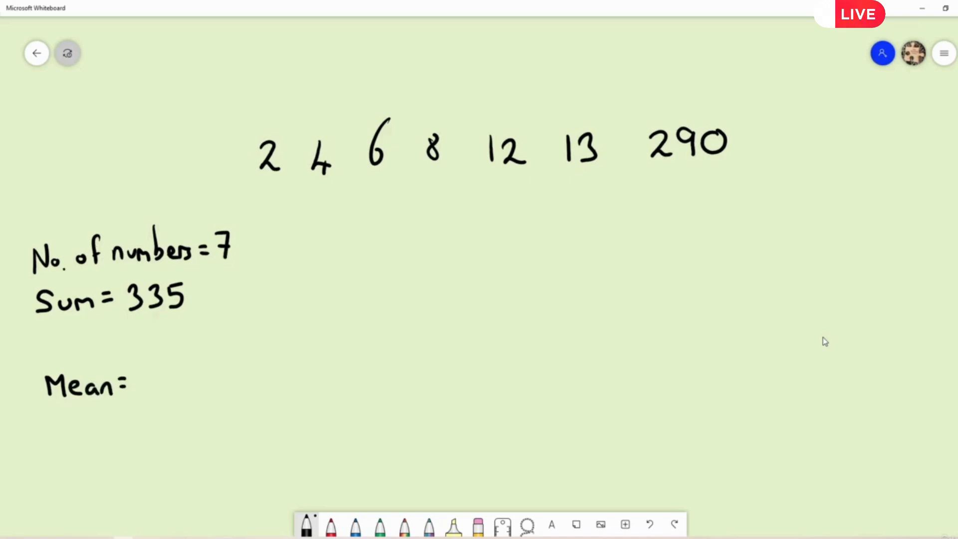
{"action": "mouse_move", "coordinate": [143, 350]}
{"action": "left_mouse_down"}
{"action": "mouse_move", "coordinate": [145, 368]}
{"action": "mouse_move", "coordinate": [170, 357]}
{"action": "mouse_move", "coordinate": [162, 368]}
{"action": "mouse_move", "coordinate": [190, 345]}
{"action": "left_mouse_up"}
{"action": "left_click", "coordinate": [181, 348]}
{"action": "mouse_move", "coordinate": [176, 348]}
{"action": "left_mouse_down"}
{"action": "mouse_move", "coordinate": [188, 357]}
{"action": "mouse_move", "coordinate": [177, 366]}
{"action": "mouse_move", "coordinate": [199, 372]}
{"action": "mouse_move", "coordinate": [175, 387]}
{"action": "mouse_move", "coordinate": [169, 404]}
{"action": "left_mouse_up"}
{"action": "left_click_drag", "start_coordinate": [160, 398], "coordinate": [169, 397]}
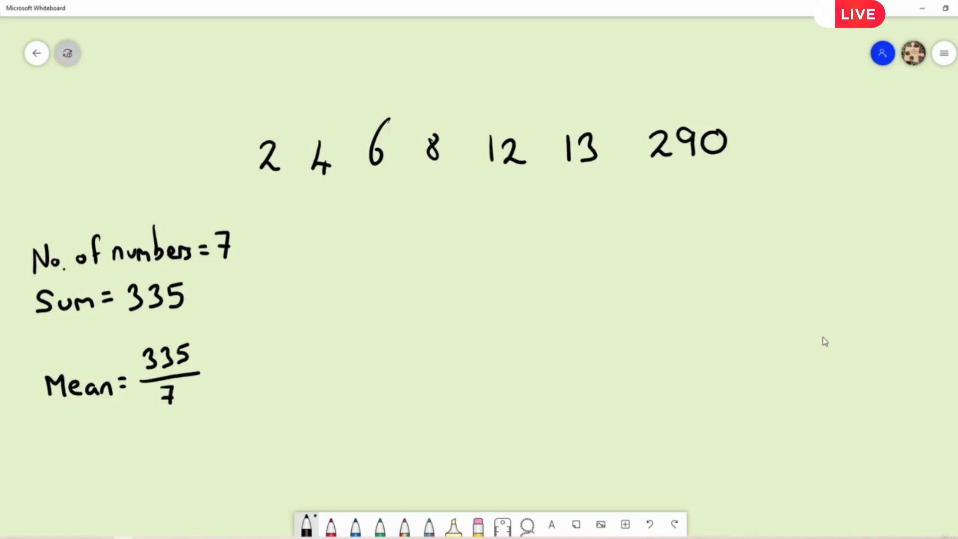
- Set up a long division of 335 by 7 in an empty area beside the notes
{"action": "mouse_move", "coordinate": [783, 335]}
{"action": "left_mouse_down"}
{"action": "mouse_move", "coordinate": [785, 370]}
{"action": "mouse_move", "coordinate": [908, 370]}
{"action": "left_mouse_up"}
{"action": "mouse_move", "coordinate": [756, 344]}
{"action": "left_mouse_down"}
{"action": "mouse_move", "coordinate": [766, 343]}
{"action": "mouse_move", "coordinate": [760, 362]}
{"action": "left_mouse_up"}
{"action": "mouse_move", "coordinate": [755, 353]}
{"action": "left_mouse_down"}
{"action": "mouse_move", "coordinate": [818, 355]}
{"action": "mouse_move", "coordinate": [810, 360]}
{"action": "left_mouse_up"}
{"action": "mouse_move", "coordinate": [838, 338]}
{"action": "left_mouse_down"}
{"action": "mouse_move", "coordinate": [828, 340]}
{"action": "mouse_move", "coordinate": [825, 359]}
{"action": "left_mouse_up"}
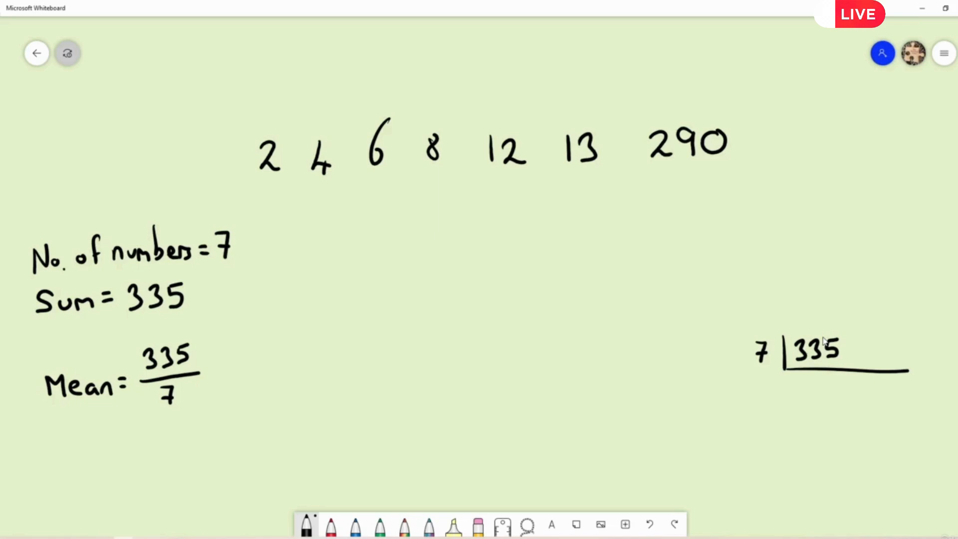
- Work out the division of 335 by 7 digit by digit to 47.85, writing in the remainders and added decimal zeros
{"action": "left_click_drag", "start_coordinate": [812, 378], "coordinate": [813, 399]}
{"action": "left_click_drag", "start_coordinate": [822, 326], "coordinate": [829, 325]}
{"action": "left_click", "coordinate": [219, 537]}
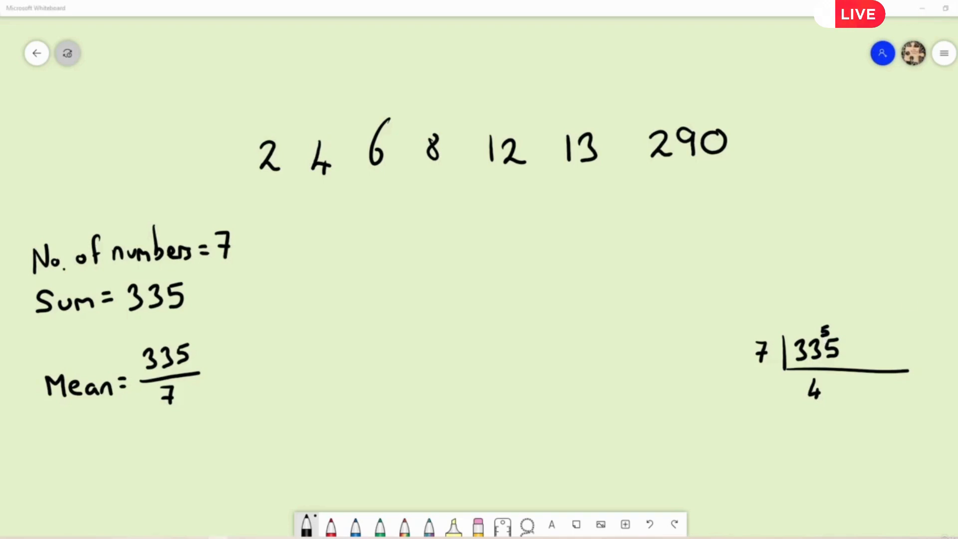
{"action": "mouse_move", "coordinate": [824, 379]}
{"action": "left_mouse_down"}
{"action": "mouse_move", "coordinate": [836, 378]}
{"action": "mouse_move", "coordinate": [829, 399]}
{"action": "mouse_move", "coordinate": [838, 389]}
{"action": "left_mouse_up"}
{"action": "left_click", "coordinate": [847, 349]}
{"action": "mouse_move", "coordinate": [856, 318]}
{"action": "left_mouse_down"}
{"action": "mouse_move", "coordinate": [852, 329]}
{"action": "mouse_move", "coordinate": [874, 350]}
{"action": "mouse_move", "coordinate": [868, 341]}
{"action": "left_mouse_up"}
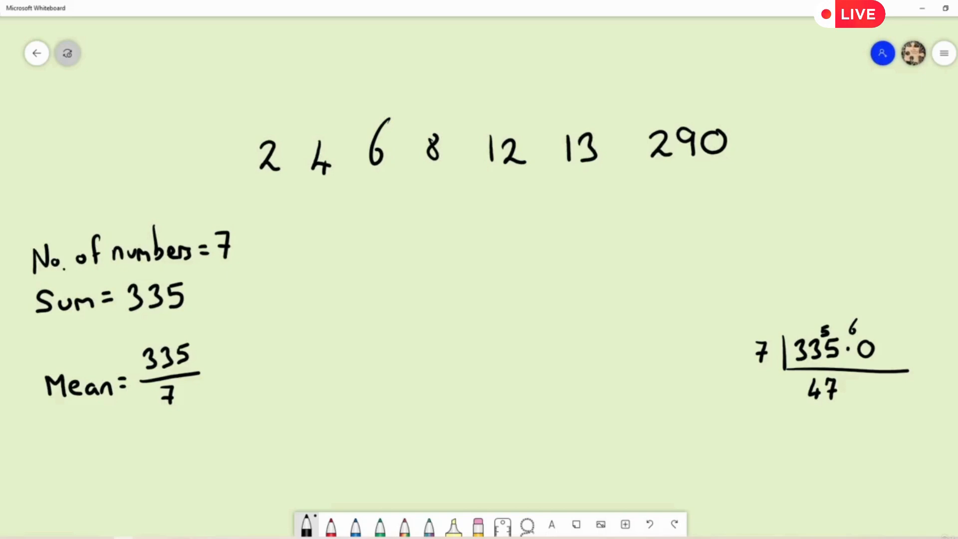
{"action": "mouse_move", "coordinate": [868, 381]}
{"action": "left_mouse_down"}
{"action": "mouse_move", "coordinate": [859, 395]}
{"action": "mouse_move", "coordinate": [868, 381]}
{"action": "left_mouse_up"}
{"action": "left_click", "coordinate": [845, 390]}
{"action": "mouse_move", "coordinate": [878, 323]}
{"action": "left_mouse_down"}
{"action": "mouse_move", "coordinate": [884, 341]}
{"action": "mouse_move", "coordinate": [893, 341]}
{"action": "left_mouse_up"}
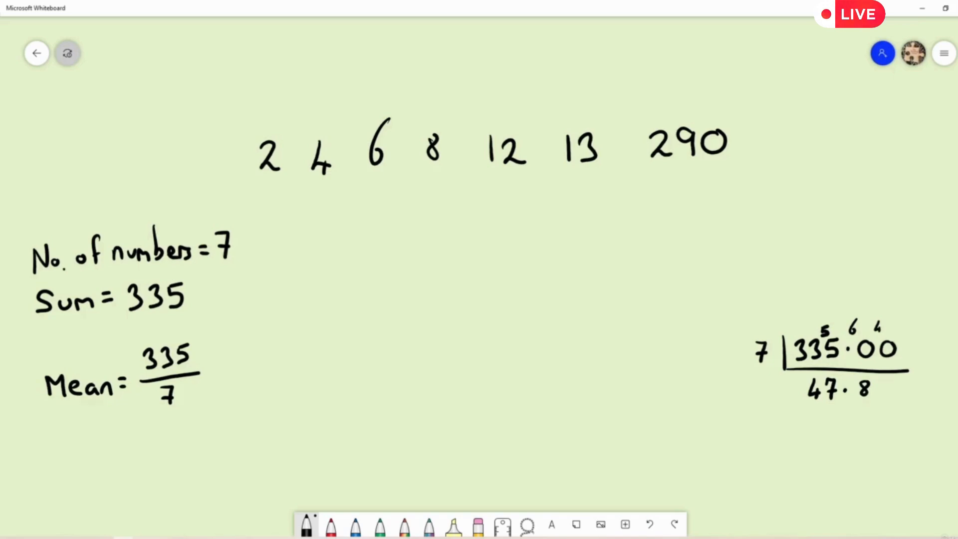
{"action": "mouse_move", "coordinate": [883, 378]}
{"action": "left_mouse_down"}
{"action": "mouse_move", "coordinate": [895, 378]}
{"action": "mouse_move", "coordinate": [882, 396]}
{"action": "left_mouse_up"}
{"action": "mouse_move", "coordinate": [905, 320]}
{"action": "left_mouse_down"}
{"action": "mouse_move", "coordinate": [896, 332]}
{"action": "mouse_move", "coordinate": [923, 349]}
{"action": "mouse_move", "coordinate": [918, 341]}
{"action": "left_mouse_up"}
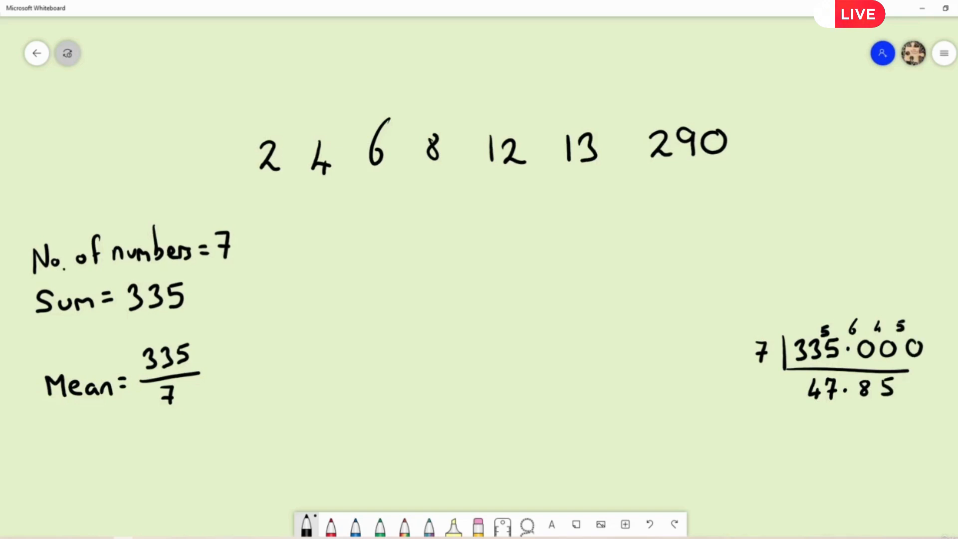
- Complete the mean line by writing "≈ 47.85" after the fraction
{"action": "mouse_move", "coordinate": [214, 371]}
{"action": "left_mouse_down"}
{"action": "mouse_move", "coordinate": [232, 364]}
{"action": "mouse_move", "coordinate": [233, 377]}
{"action": "left_mouse_up"}
{"action": "left_click_drag", "start_coordinate": [254, 363], "coordinate": [257, 388]}
{"action": "mouse_move", "coordinate": [262, 364]}
{"action": "left_mouse_down"}
{"action": "mouse_move", "coordinate": [273, 363]}
{"action": "mouse_move", "coordinate": [269, 383]}
{"action": "mouse_move", "coordinate": [291, 379]}
{"action": "mouse_move", "coordinate": [295, 360]}
{"action": "left_mouse_up"}
{"action": "mouse_move", "coordinate": [306, 360]}
{"action": "left_mouse_down"}
{"action": "mouse_move", "coordinate": [315, 358]}
{"action": "mouse_move", "coordinate": [314, 375]}
{"action": "mouse_move", "coordinate": [301, 380]}
{"action": "left_mouse_up"}
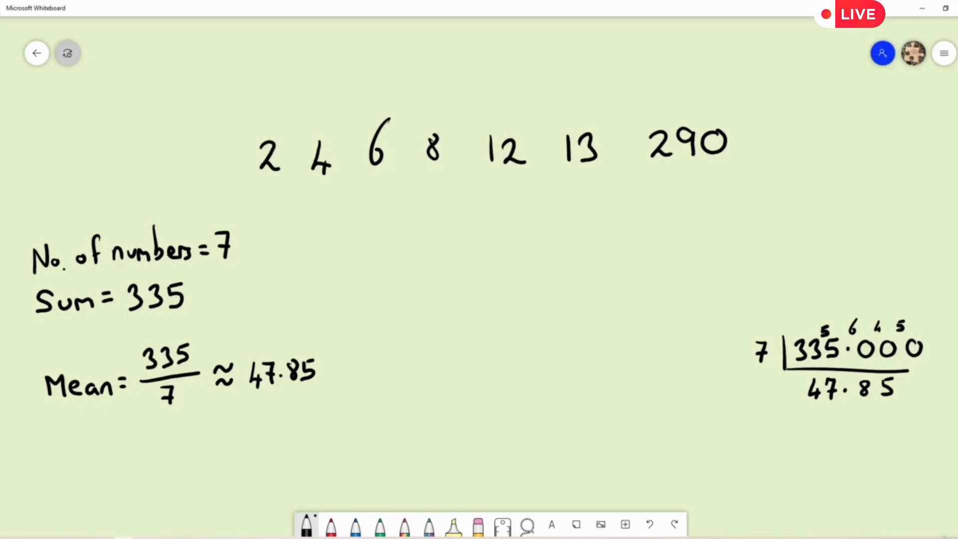
- Handwrite "Median =" in black below the mean line
{"action": "mouse_move", "coordinate": [54, 452]}
{"action": "left_mouse_down"}
{"action": "mouse_move", "coordinate": [58, 475]}
{"action": "mouse_move", "coordinate": [74, 473]}
{"action": "left_mouse_up"}
{"action": "left_click_drag", "start_coordinate": [78, 467], "coordinate": [87, 471]}
{"action": "mouse_move", "coordinate": [99, 462]}
{"action": "left_mouse_down"}
{"action": "mouse_move", "coordinate": [103, 452]}
{"action": "mouse_move", "coordinate": [107, 470]}
{"action": "mouse_move", "coordinate": [120, 470]}
{"action": "left_mouse_up"}
{"action": "mouse_move", "coordinate": [137, 457]}
{"action": "left_mouse_down"}
{"action": "mouse_move", "coordinate": [132, 464]}
{"action": "mouse_move", "coordinate": [146, 468]}
{"action": "left_mouse_up"}
{"action": "left_click_drag", "start_coordinate": [148, 455], "coordinate": [160, 468]}
{"action": "mouse_move", "coordinate": [120, 442]}
{"action": "left_mouse_down"}
{"action": "mouse_move", "coordinate": [187, 452]}
{"action": "mouse_move", "coordinate": [187, 461]}
{"action": "left_mouse_up"}
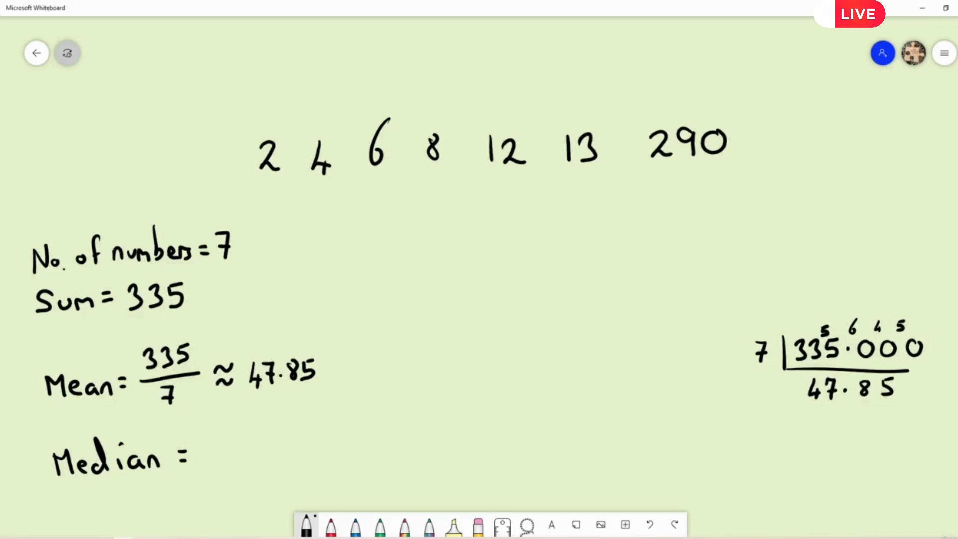
- Write "Numbers must be in order!" with the red pen above the number row and underline the word "order"
{"action": "left_click", "coordinate": [331, 525]}
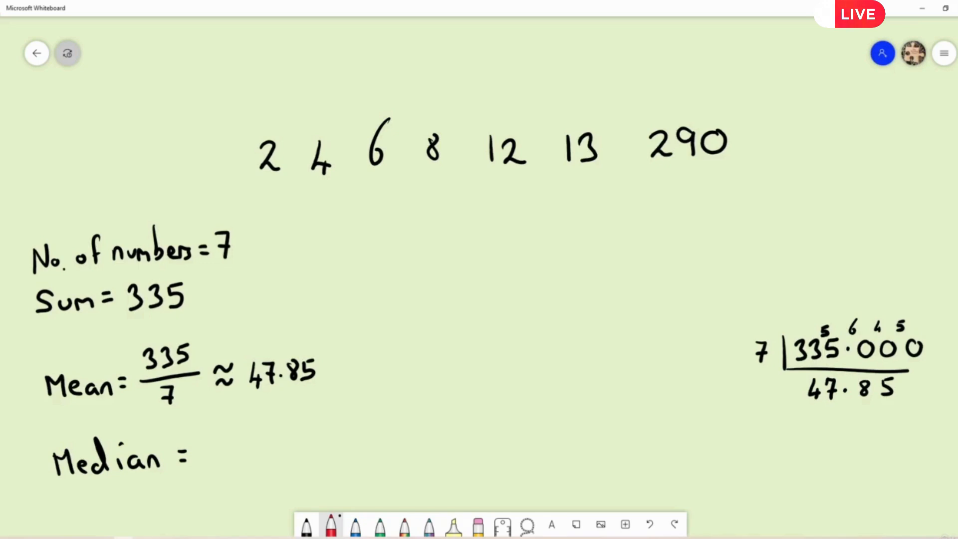
{"action": "mouse_move", "coordinate": [215, 48]}
{"action": "left_mouse_down"}
{"action": "mouse_move", "coordinate": [216, 72]}
{"action": "mouse_move", "coordinate": [233, 46]}
{"action": "mouse_move", "coordinate": [252, 69]}
{"action": "mouse_move", "coordinate": [265, 66]}
{"action": "left_mouse_up"}
{"action": "mouse_move", "coordinate": [266, 35]}
{"action": "left_mouse_down"}
{"action": "mouse_move", "coordinate": [278, 64]}
{"action": "mouse_move", "coordinate": [293, 65]}
{"action": "left_mouse_up"}
{"action": "mouse_move", "coordinate": [294, 67]}
{"action": "left_mouse_down"}
{"action": "mouse_move", "coordinate": [302, 57]}
{"action": "mouse_move", "coordinate": [299, 68]}
{"action": "mouse_move", "coordinate": [345, 56]}
{"action": "mouse_move", "coordinate": [371, 66]}
{"action": "left_mouse_up"}
{"action": "mouse_move", "coordinate": [375, 35]}
{"action": "left_mouse_down"}
{"action": "mouse_move", "coordinate": [381, 66]}
{"action": "mouse_move", "coordinate": [386, 53]}
{"action": "left_mouse_up"}
{"action": "mouse_move", "coordinate": [405, 36]}
{"action": "left_mouse_down"}
{"action": "mouse_move", "coordinate": [407, 63]}
{"action": "mouse_move", "coordinate": [417, 66]}
{"action": "left_mouse_up"}
{"action": "left_click_drag", "start_coordinate": [423, 59], "coordinate": [435, 66]}
{"action": "mouse_move", "coordinate": [447, 56]}
{"action": "left_mouse_down"}
{"action": "mouse_move", "coordinate": [449, 66]}
{"action": "mouse_move", "coordinate": [468, 66]}
{"action": "mouse_move", "coordinate": [504, 55]}
{"action": "left_mouse_up"}
{"action": "mouse_move", "coordinate": [508, 50]}
{"action": "left_mouse_down"}
{"action": "mouse_move", "coordinate": [533, 50]}
{"action": "mouse_move", "coordinate": [529, 63]}
{"action": "left_mouse_up"}
{"action": "mouse_move", "coordinate": [533, 31]}
{"action": "left_mouse_down"}
{"action": "mouse_move", "coordinate": [537, 64]}
{"action": "mouse_move", "coordinate": [557, 63]}
{"action": "left_mouse_up"}
{"action": "left_click_drag", "start_coordinate": [556, 51], "coordinate": [568, 50]}
{"action": "left_click_drag", "start_coordinate": [495, 72], "coordinate": [545, 74]}
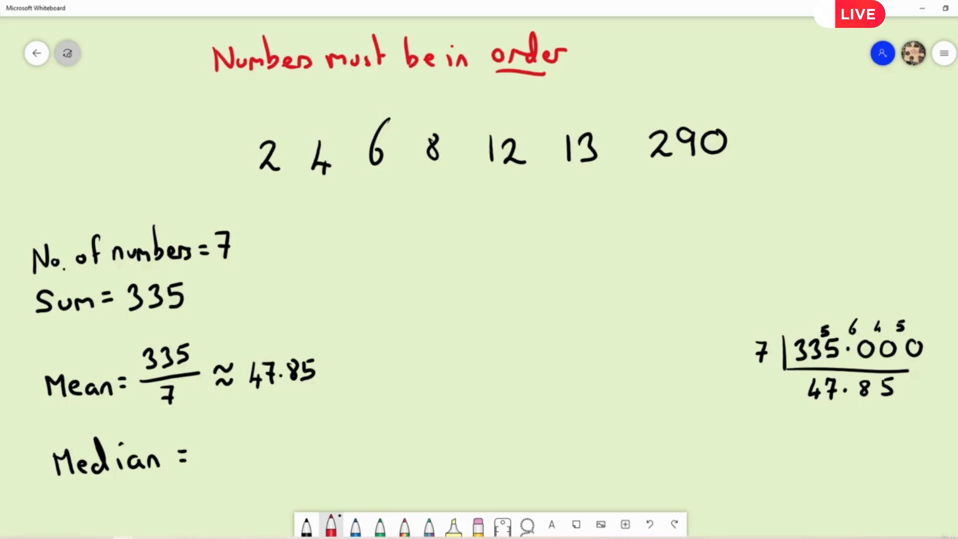
{"action": "left_click_drag", "start_coordinate": [582, 38], "coordinate": [578, 60]}
{"action": "left_click", "coordinate": [578, 67]}
- With the blue pen, underline the three numbers on each side of 8 and draw an upward arrow beneath the 8
{"action": "left_click", "coordinate": [355, 524]}
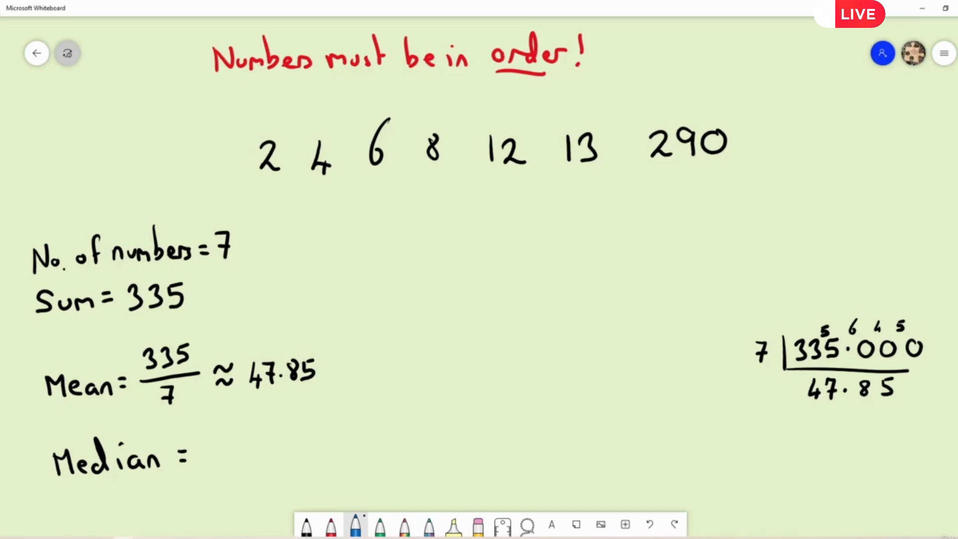
{"action": "left_click_drag", "start_coordinate": [268, 186], "coordinate": [379, 182]}
{"action": "left_click_drag", "start_coordinate": [492, 179], "coordinate": [729, 179]}
{"action": "left_click_drag", "start_coordinate": [432, 181], "coordinate": [432, 212]}
{"action": "mouse_move", "coordinate": [439, 192]}
{"action": "left_mouse_down"}
{"action": "mouse_move", "coordinate": [426, 192]}
{"action": "mouse_move", "coordinate": [433, 166]}
{"action": "mouse_move", "coordinate": [442, 194]}
{"action": "left_mouse_up"}
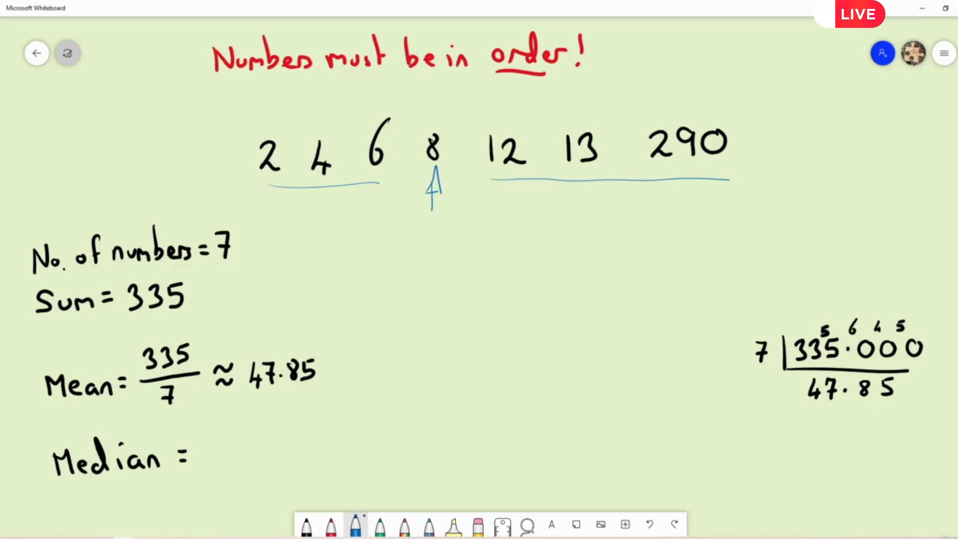
- Draw blue arrows pointing outward from the middle value beneath the two underlined groups of numbers
{"action": "left_click_drag", "start_coordinate": [376, 193], "coordinate": [265, 203]}
{"action": "left_click_drag", "start_coordinate": [265, 203], "coordinate": [291, 209]}
{"action": "mouse_move", "coordinate": [494, 197]}
{"action": "left_mouse_down"}
{"action": "mouse_move", "coordinate": [677, 201]}
{"action": "mouse_move", "coordinate": [639, 218]}
{"action": "left_mouse_up"}
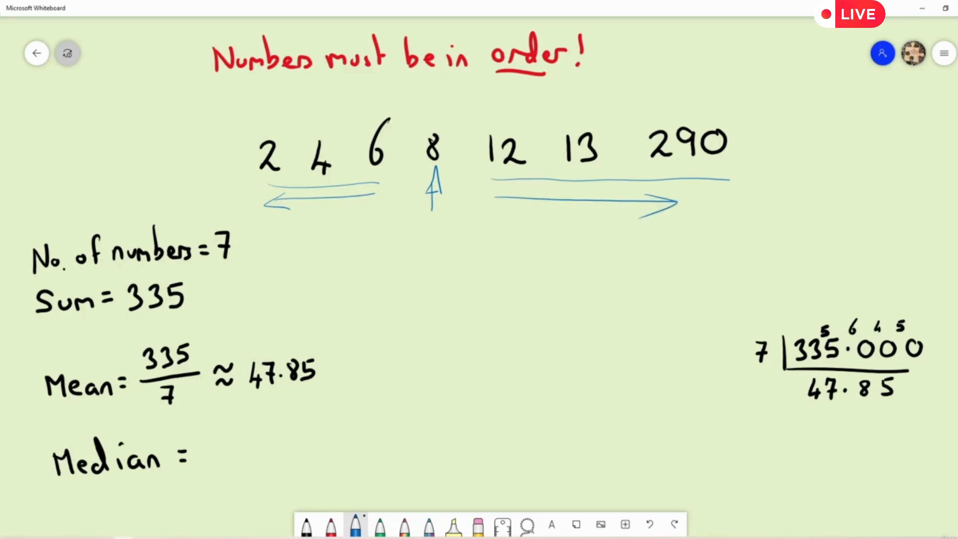
- Handwrite 8 in black after "Median =" and draw a double-headed arrow between the 8 and 47.85
{"action": "left_click", "coordinate": [306, 525]}
{"action": "mouse_move", "coordinate": [227, 439]}
{"action": "left_mouse_down"}
{"action": "mouse_move", "coordinate": [252, 402]}
{"action": "mouse_move", "coordinate": [244, 427]}
{"action": "left_mouse_up"}
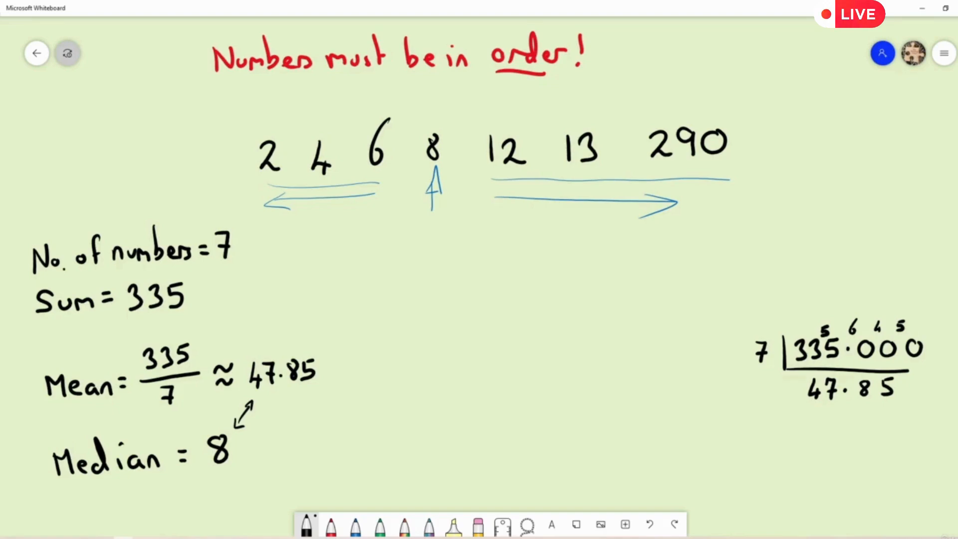
- Switch to Excel and enter =MEDIAN(A:A) in cell D4, below the average of column A
{"action": "key", "text": "alt+Tab"}
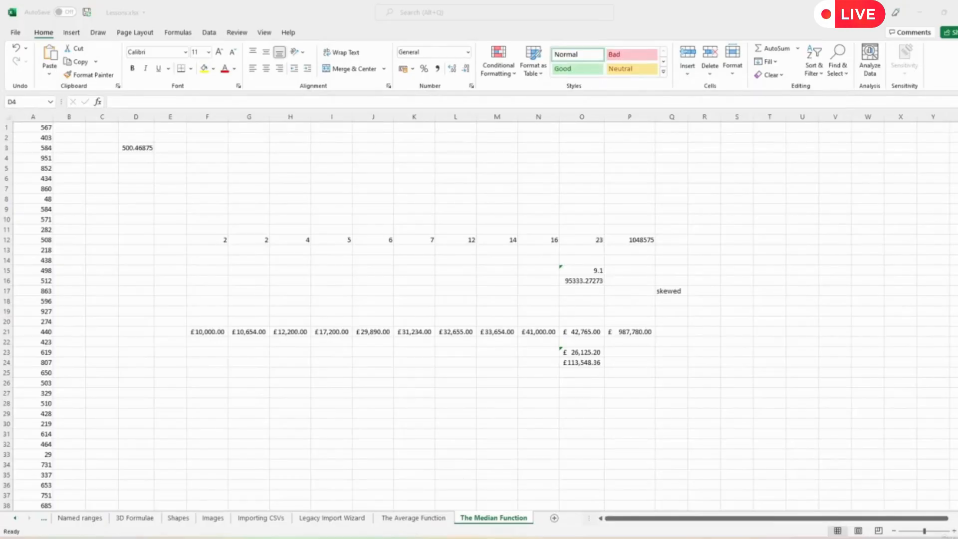
{"action": "left_click", "coordinate": [134, 157]}
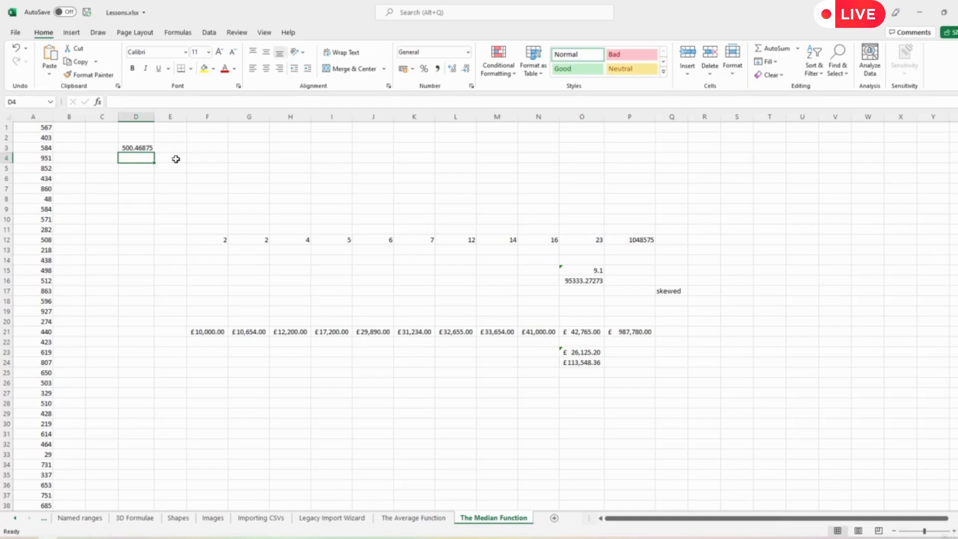
{"action": "type", "text": "=media"}
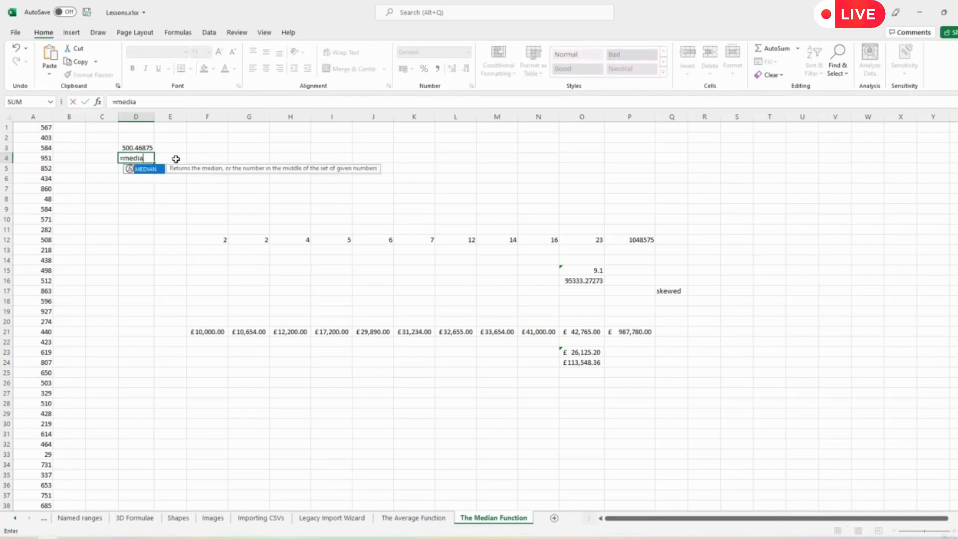
{"action": "type", "text": "("}
{"action": "key", "text": "BackSpace"}
{"action": "type", "text": "n("}
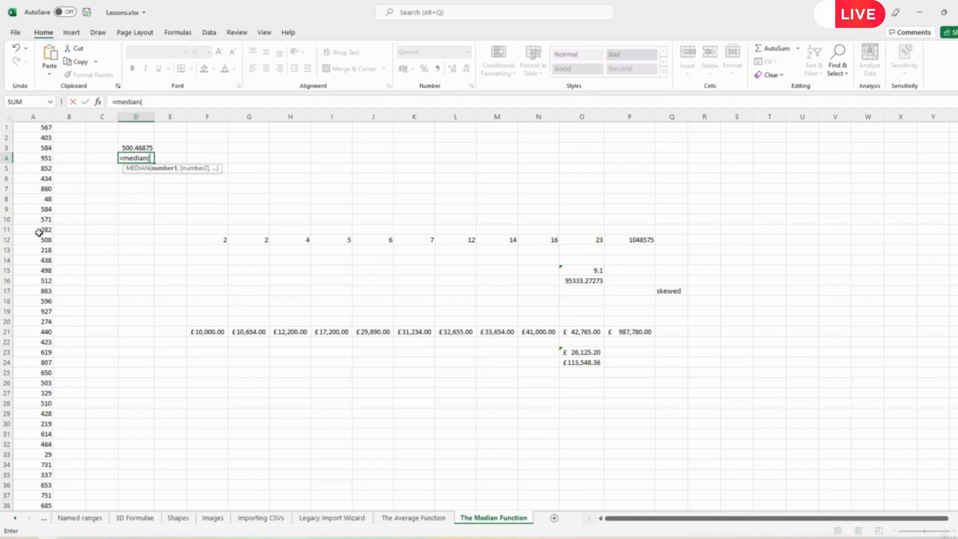
{"action": "left_click", "coordinate": [31, 117]}
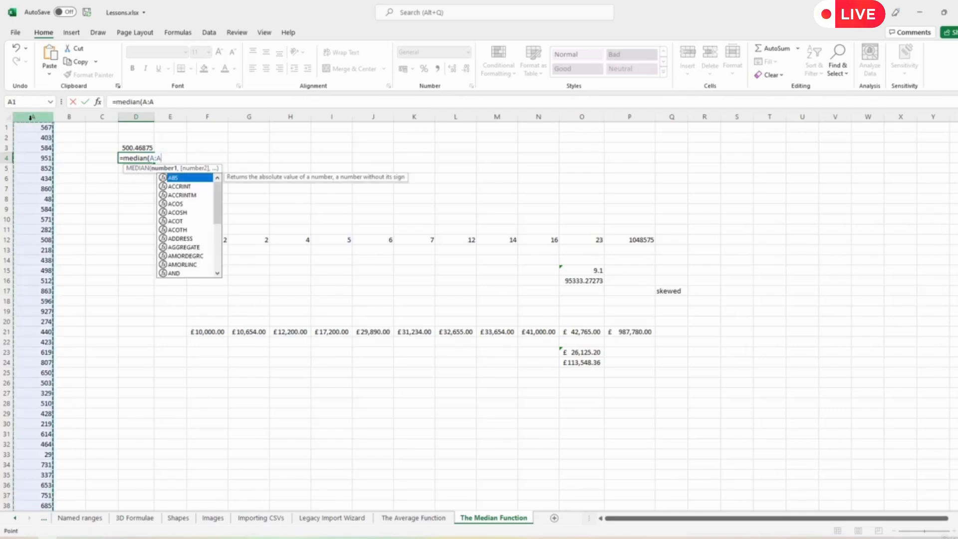
{"action": "type", "text": ")"}
{"action": "key", "text": "Return"}
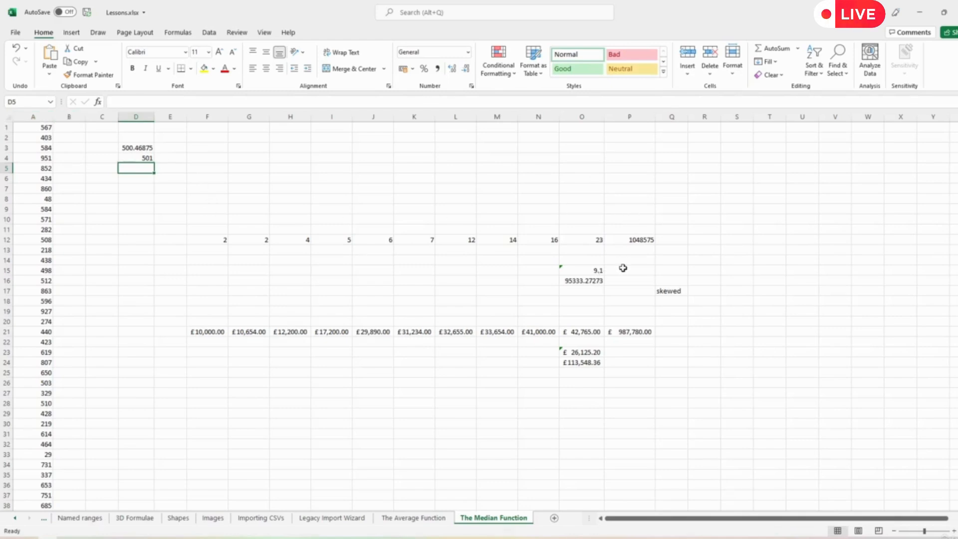
- Delete the "skewed" note from cell Q17
{"action": "left_click", "coordinate": [672, 290]}
{"action": "left_click_drag", "start_coordinate": [673, 290], "coordinate": [669, 285]}
{"action": "key", "text": "Delete"}
- Enter =MEDIAN(F12:O12) in cell P15 to find the median of the row 12 numbers without the outlier
{"action": "left_click", "coordinate": [626, 269]}
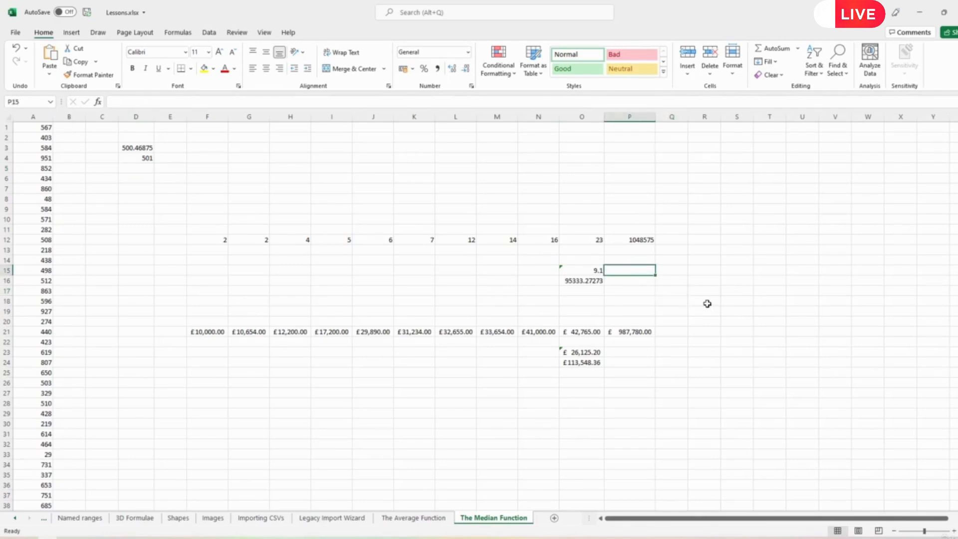
{"action": "type", "text": "=medi"}
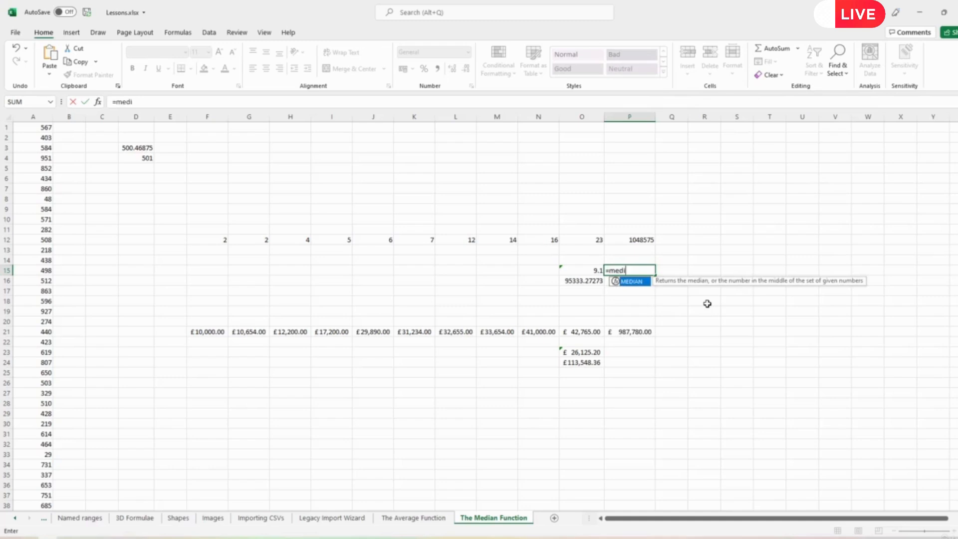
{"action": "type", "text": "an("}
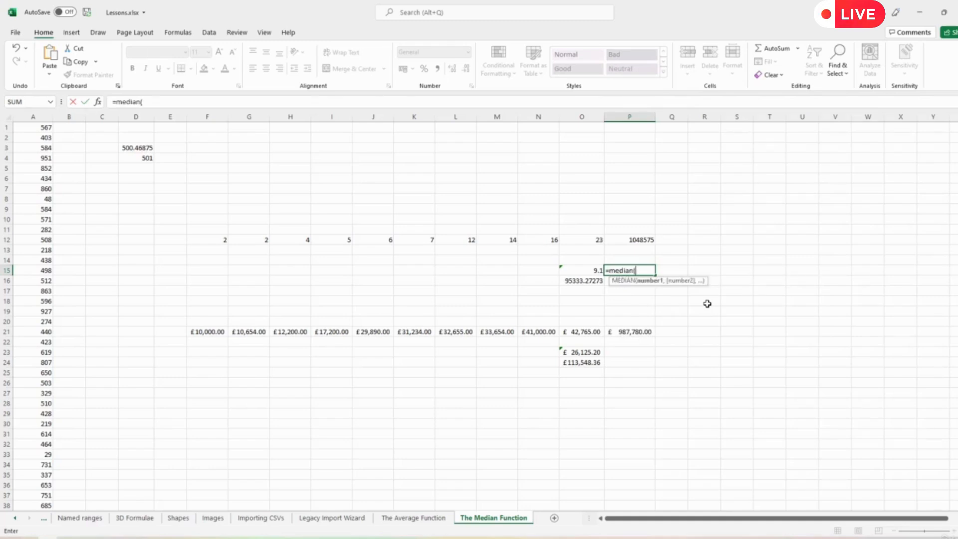
{"action": "left_click", "coordinate": [221, 241]}
{"action": "left_click_drag", "start_coordinate": [221, 240], "coordinate": [595, 240]}
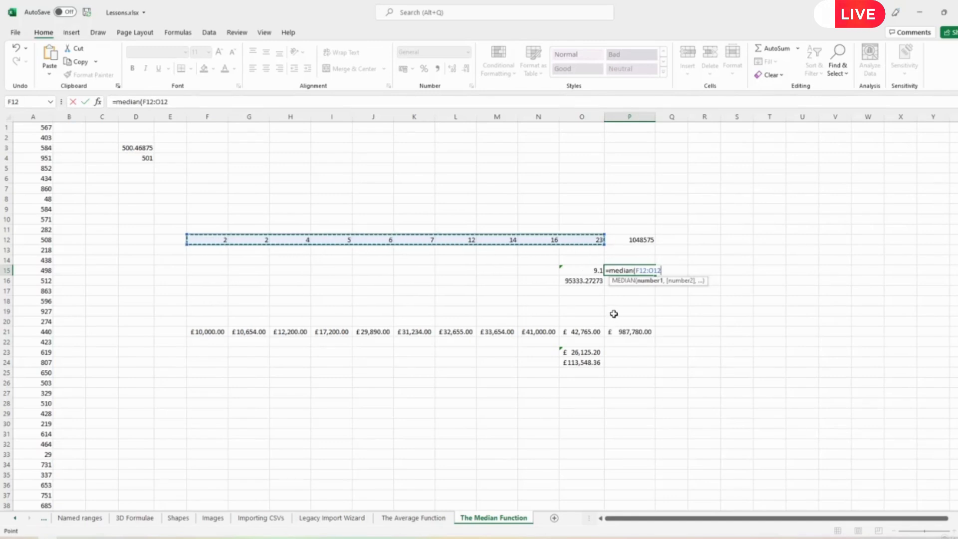
{"action": "type", "text": ")"}
{"action": "key", "text": "Return"}
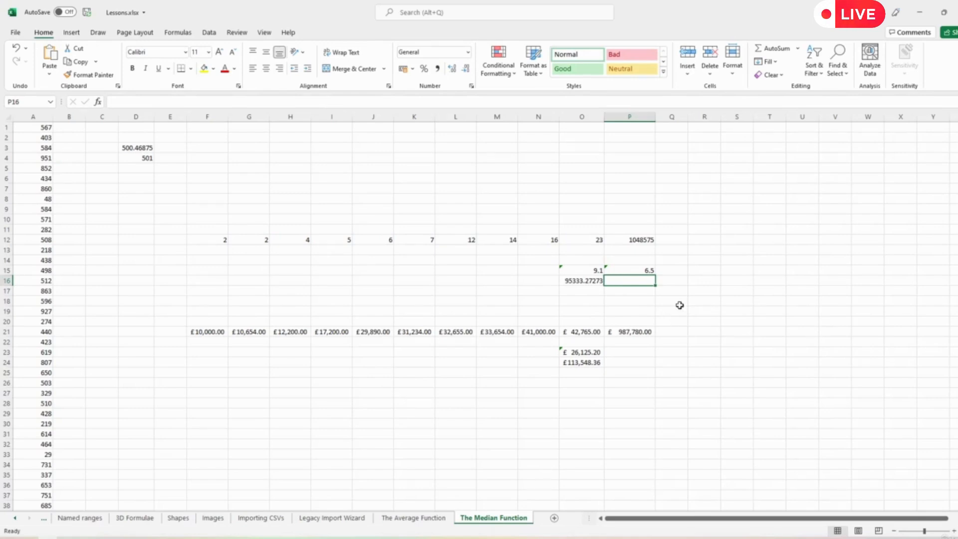
- Enter =MEDIAN(F12:P12) in cell P16 to find the median of the row 12 numbers including the outlier
{"action": "type", "text": "=median("}
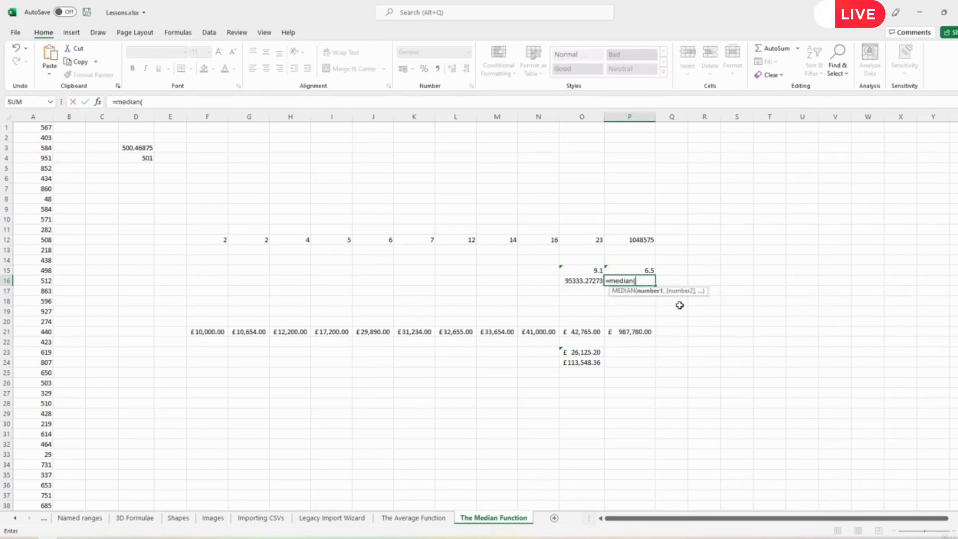
{"action": "left_click_drag", "start_coordinate": [204, 240], "coordinate": [644, 241]}
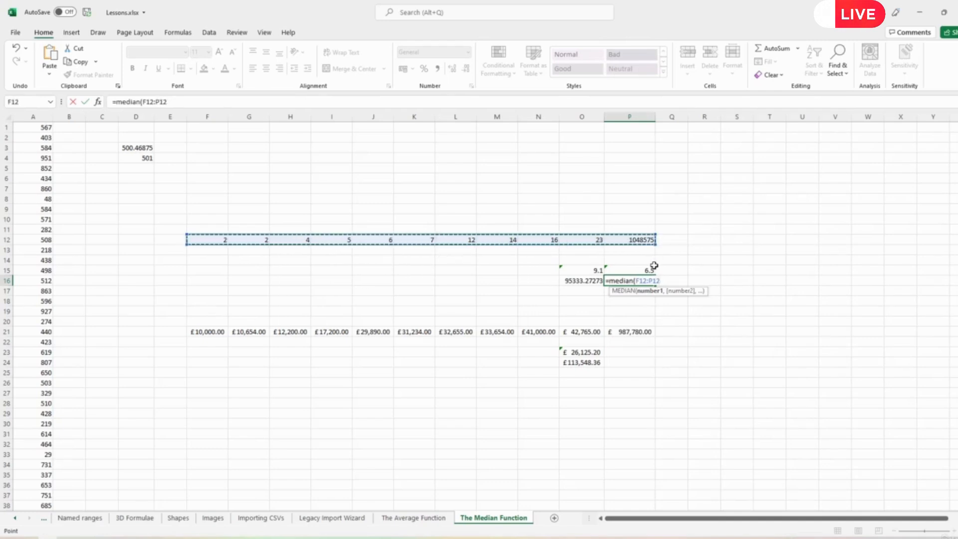
{"action": "type", "text": ")"}
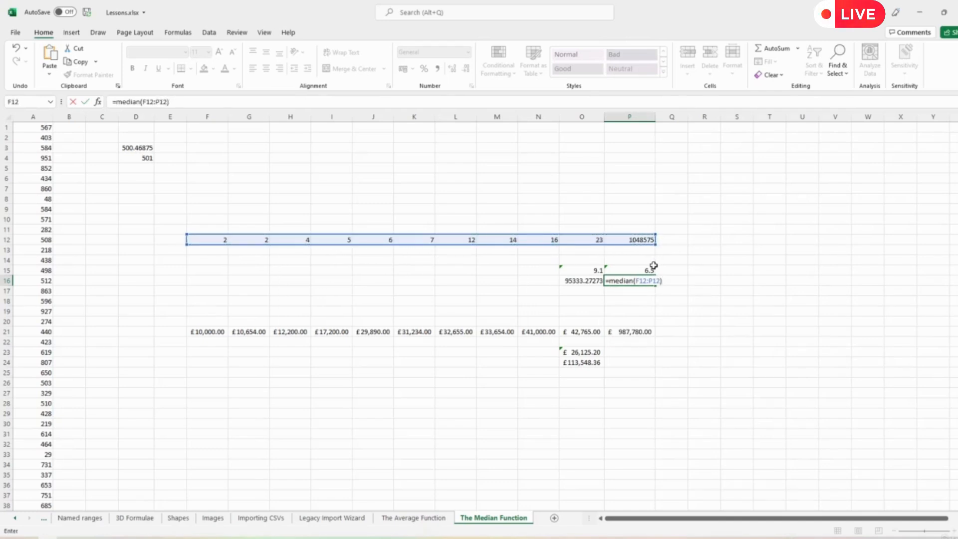
{"action": "key", "text": "Return"}
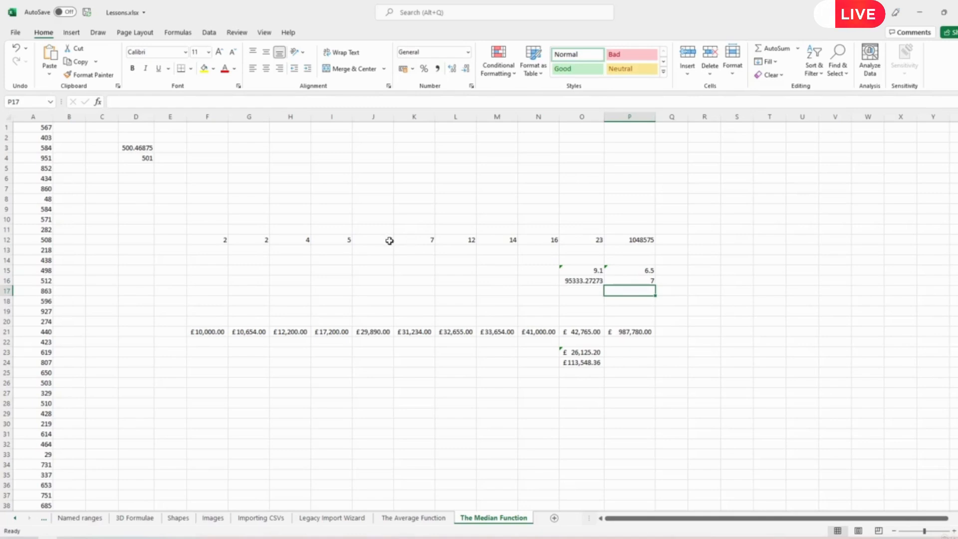
- Examine how the ten numbers in F12:O12 split into two halves of five around the middle pair, 6 and 7
{"action": "left_click_drag", "start_coordinate": [390, 241], "coordinate": [215, 241]}
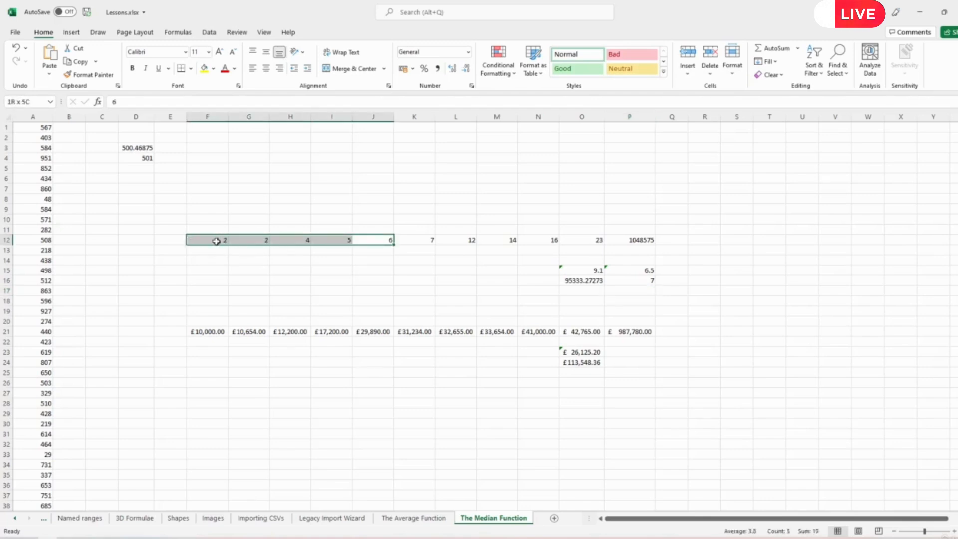
{"action": "left_click", "coordinate": [409, 240]}
{"action": "left_click_drag", "start_coordinate": [442, 240], "coordinate": [599, 240]}
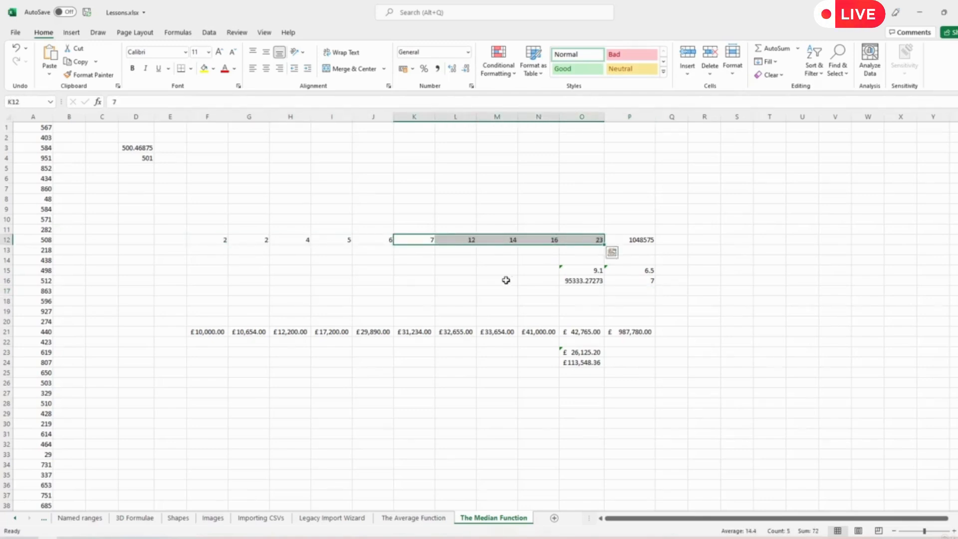
{"action": "left_click", "coordinate": [426, 280]}
{"action": "left_click", "coordinate": [379, 241]}
{"action": "left_click", "coordinate": [408, 241]}
{"action": "left_click", "coordinate": [385, 241]}
{"action": "left_click", "coordinate": [415, 240]}
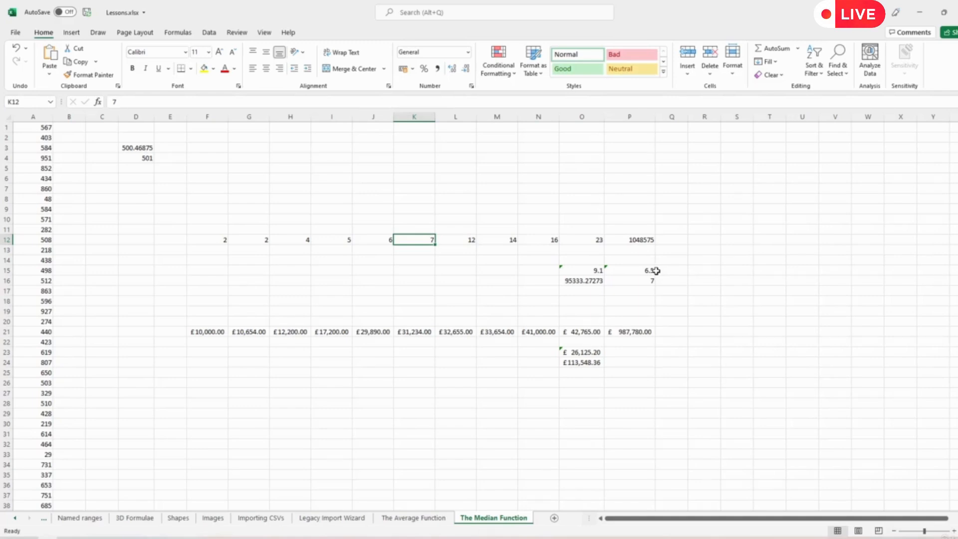
{"action": "left_click", "coordinate": [387, 242]}
{"action": "left_click_drag", "start_coordinate": [387, 241], "coordinate": [419, 241]}
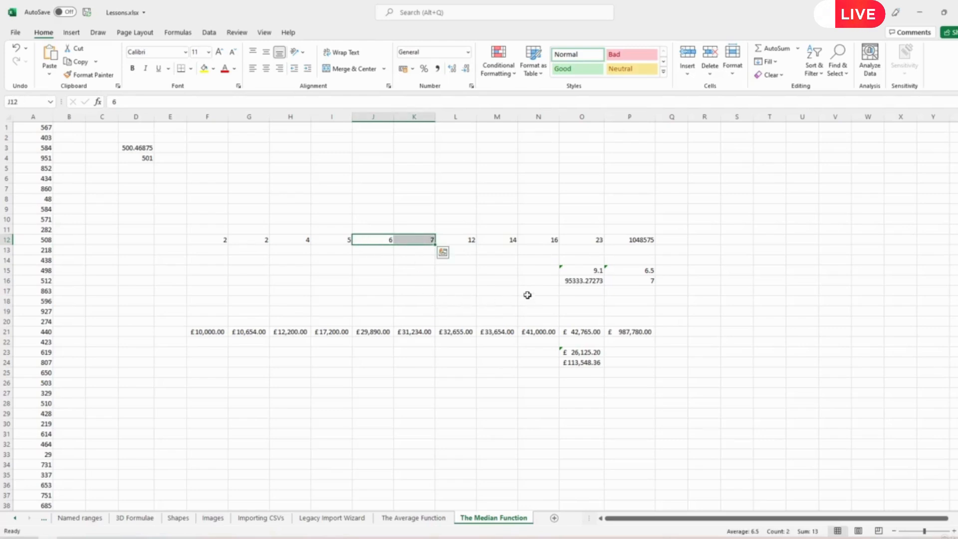
- Examine the five numbers on each side of the middle value 7 in F12:P12, with the outlier included
{"action": "left_click", "coordinate": [671, 280]}
{"action": "left_click_drag", "start_coordinate": [635, 240], "coordinate": [454, 242]}
{"action": "left_click_drag", "start_coordinate": [375, 239], "coordinate": [210, 239]}
{"action": "left_click", "coordinate": [413, 239]}
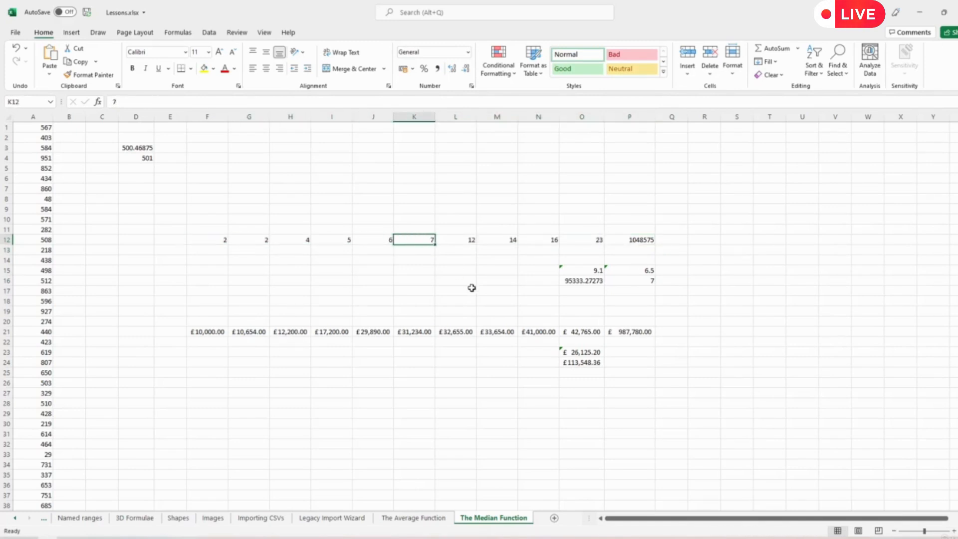
- Compare the two medians in P15:P16 with the averages in O15:O16, relating them to the outlier in P12
{"action": "left_click_drag", "start_coordinate": [636, 270], "coordinate": [644, 282]}
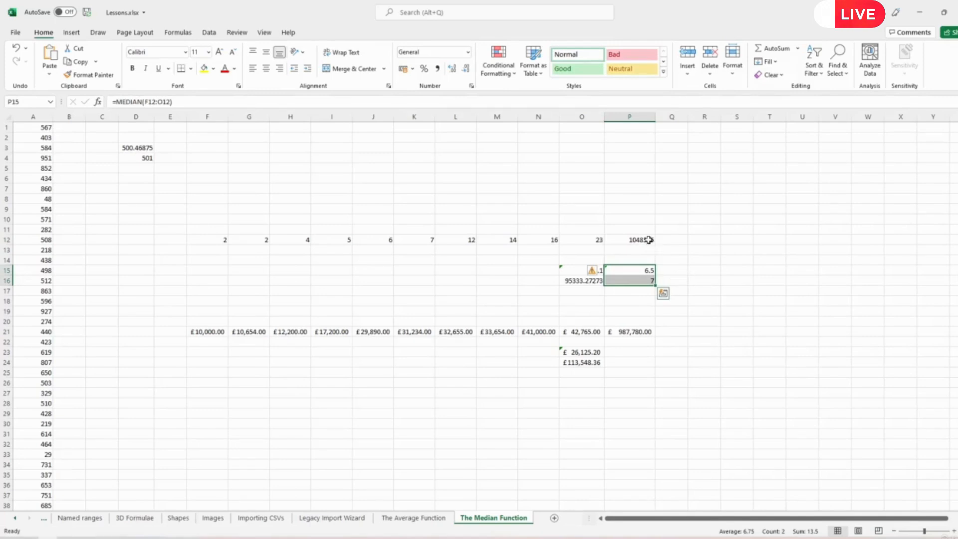
{"action": "left_click", "coordinate": [680, 270]}
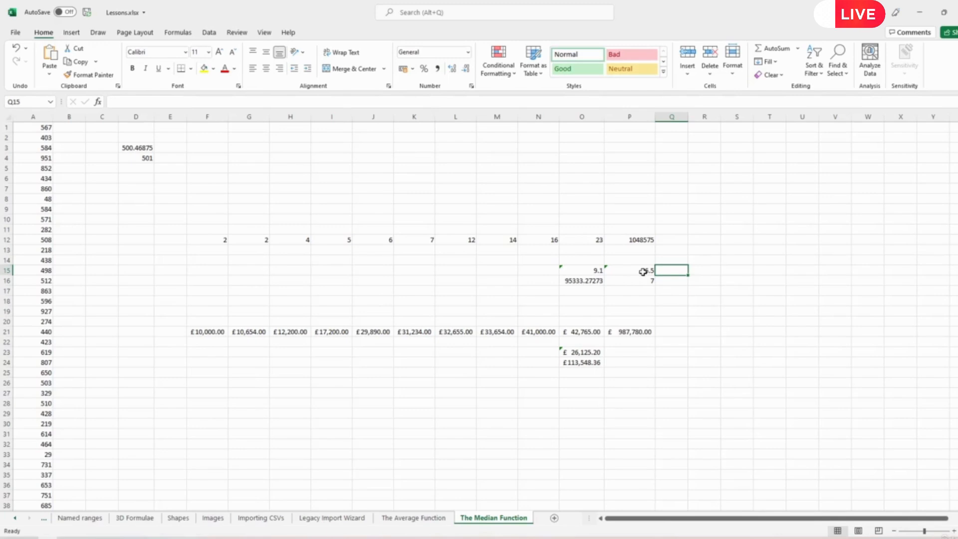
{"action": "left_click_drag", "start_coordinate": [647, 269], "coordinate": [648, 280]}
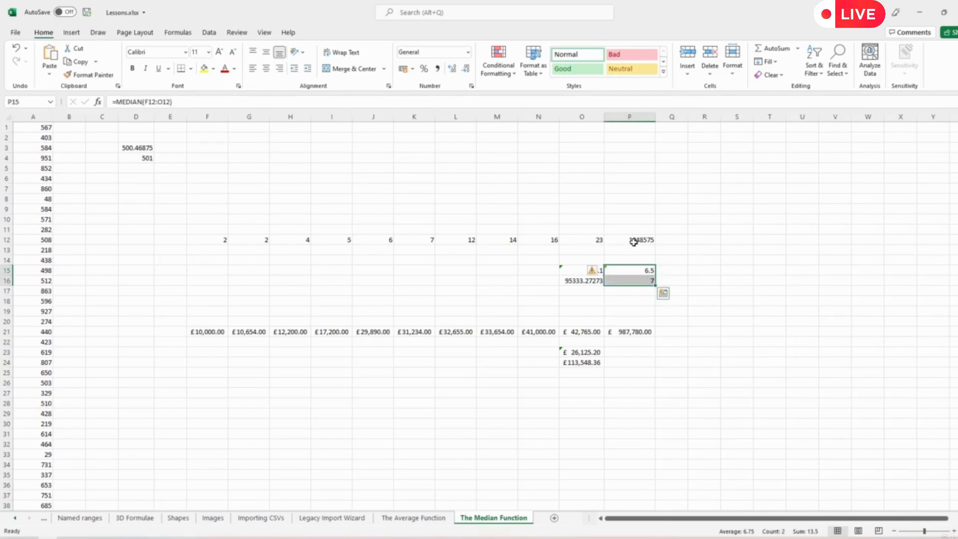
{"action": "left_click", "coordinate": [724, 282]}
{"action": "left_click_drag", "start_coordinate": [641, 280], "coordinate": [643, 269]}
{"action": "left_click_drag", "start_coordinate": [582, 270], "coordinate": [582, 279]}
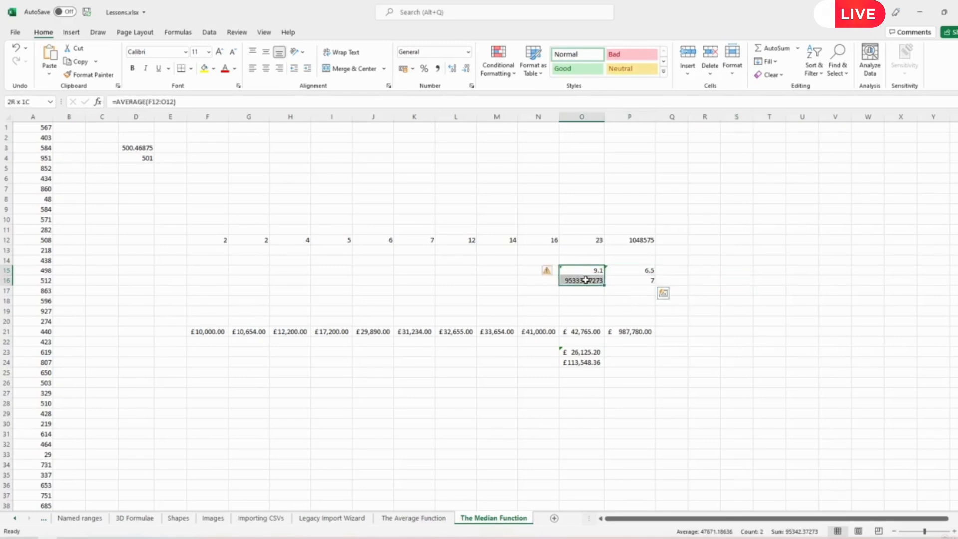
{"action": "left_click", "coordinate": [582, 299]}
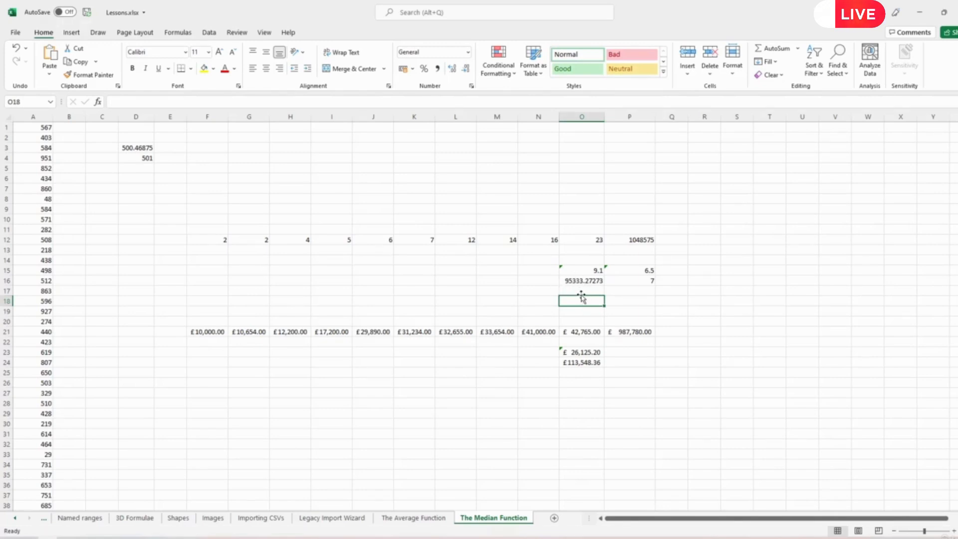
{"action": "left_click", "coordinate": [643, 239]}
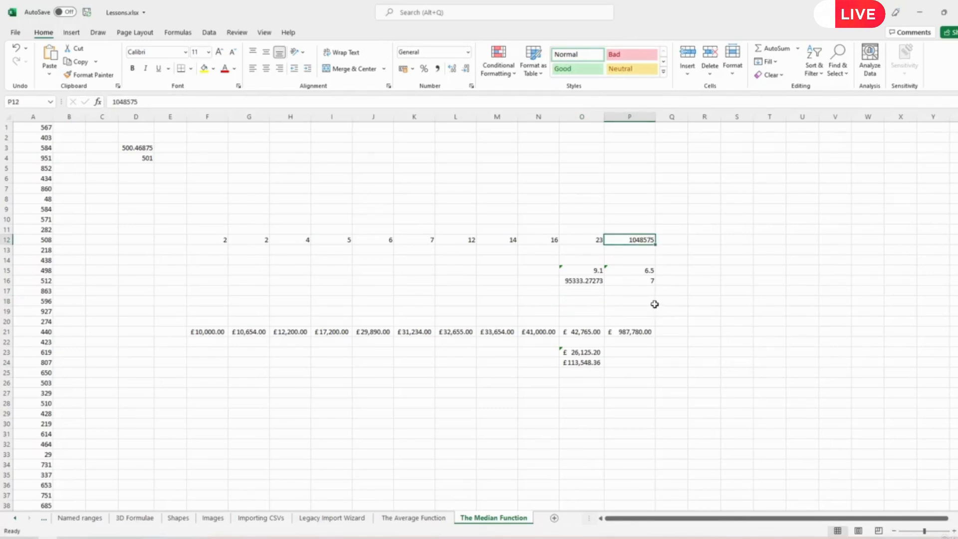
- Start a formula in cell P23, beside the average of the first ten pound amounts
{"action": "left_click", "coordinate": [621, 352]}
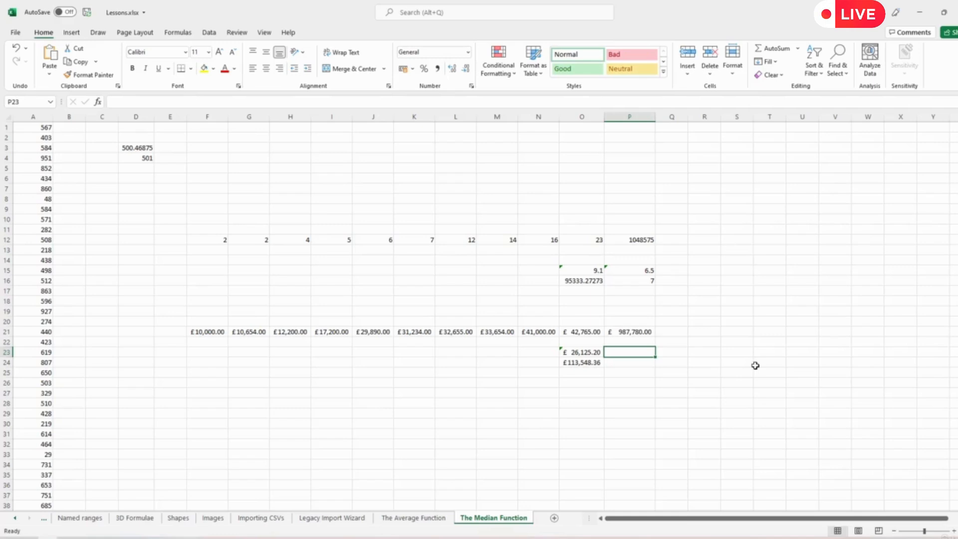
{"action": "type", "text": "="}
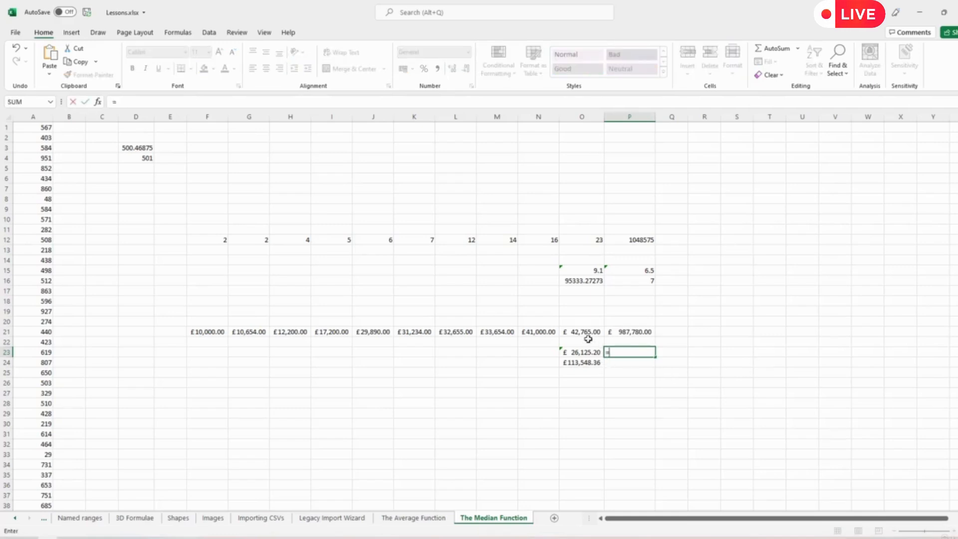
{"action": "left_click_drag", "start_coordinate": [573, 330], "coordinate": [212, 330]}
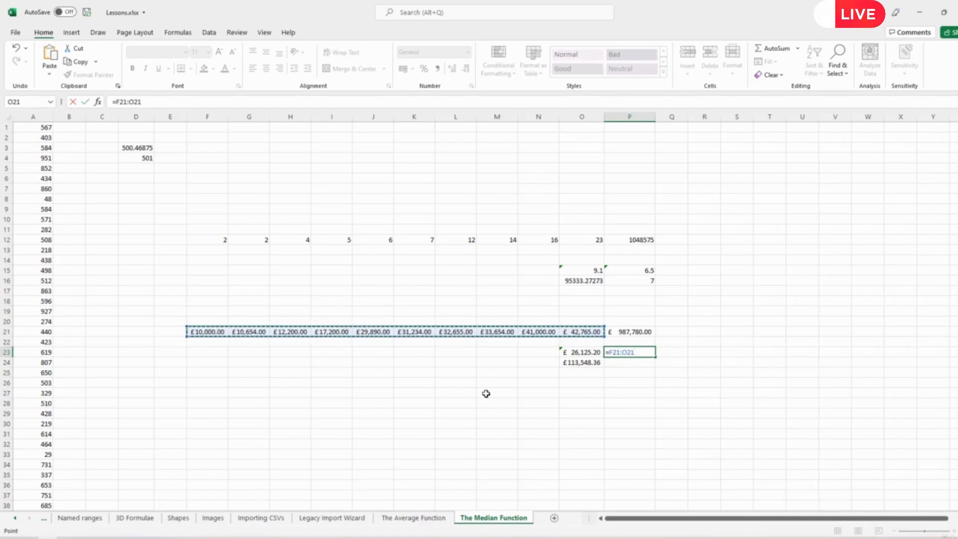
{"action": "key", "text": "BackSpace"}
{"action": "key", "text": "BackSpace"}
{"action": "key", "text": "BackSpace"}
{"action": "key", "text": "BackSpace"}
{"action": "key", "text": "BackSpace"}
{"action": "key", "text": "BackSpace"}
{"action": "key", "text": "BackSpace"}
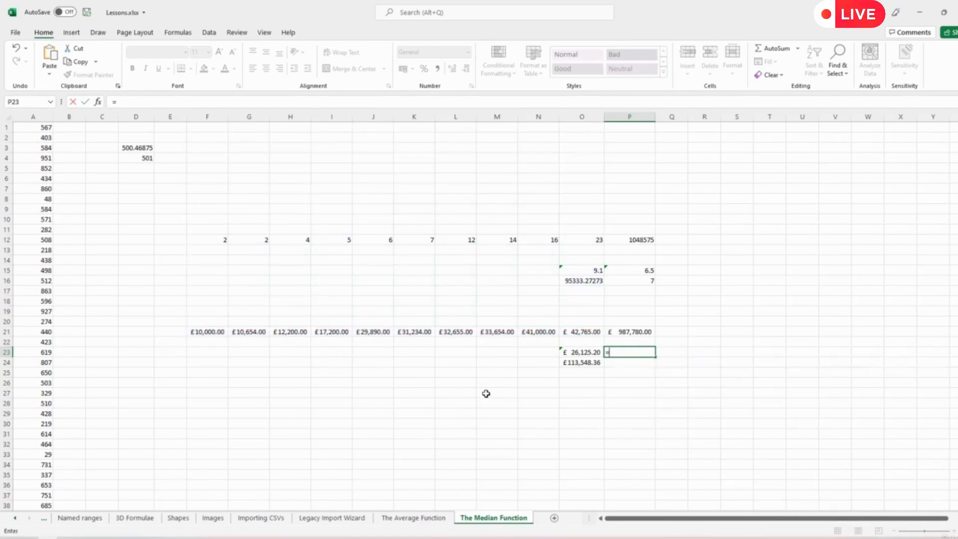
- Complete the formula in P23 as =MEDIAN(F21:O21), leaving out the outlier amount
{"action": "type", "text": "median("}
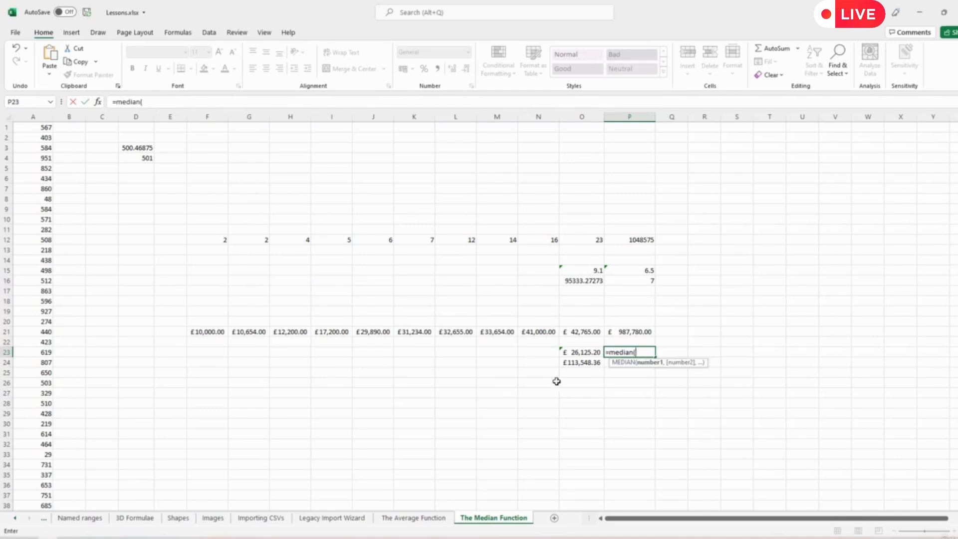
{"action": "left_click_drag", "start_coordinate": [574, 331], "coordinate": [194, 332]}
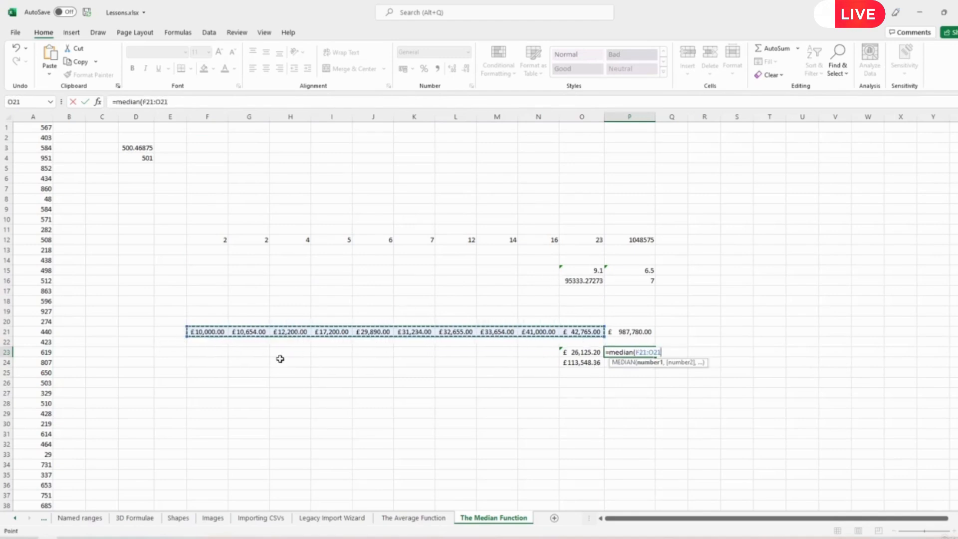
{"action": "type", "text": ")"}
{"action": "key", "text": "Return"}
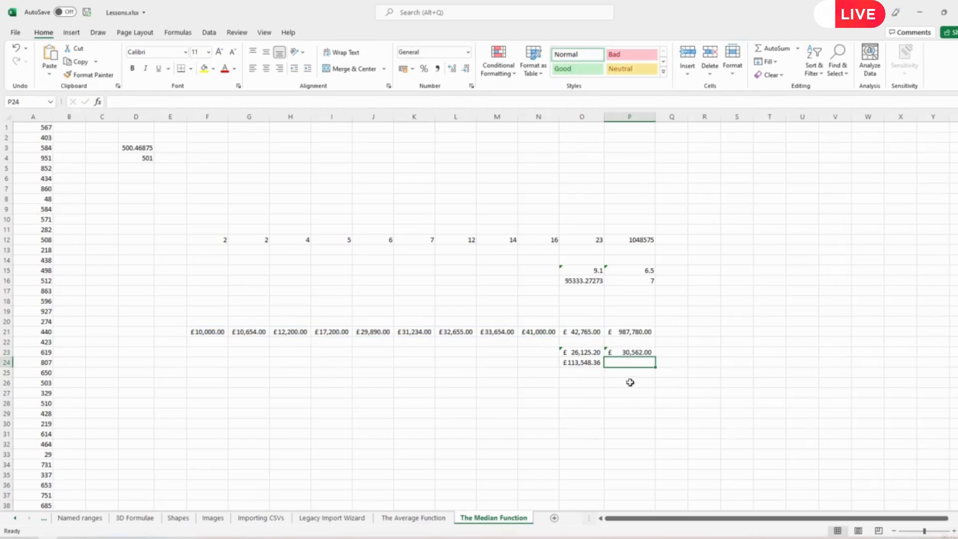
- Compare the average in O23 and median in P23 with the lowest amounts in F21:I21 and the middle pair in J21:K21
{"action": "left_click", "coordinate": [583, 353]}
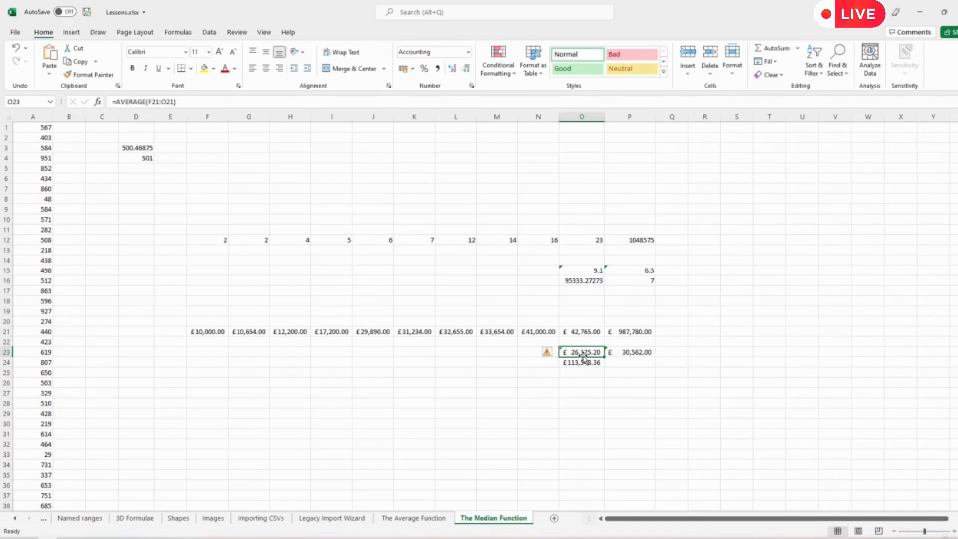
{"action": "left_click_drag", "start_coordinate": [379, 332], "coordinate": [414, 332]}
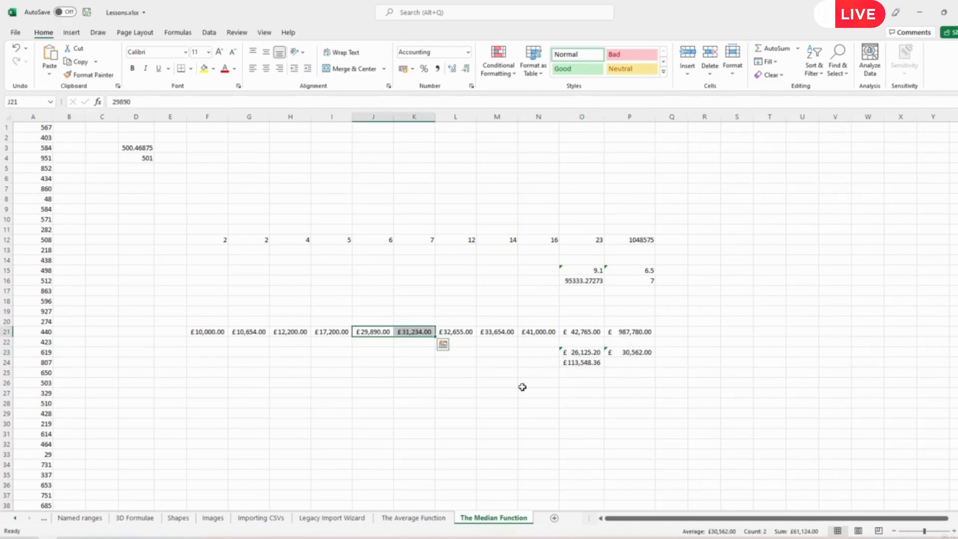
{"action": "left_click", "coordinate": [574, 353]}
{"action": "left_click_drag", "start_coordinate": [205, 331], "coordinate": [324, 332]}
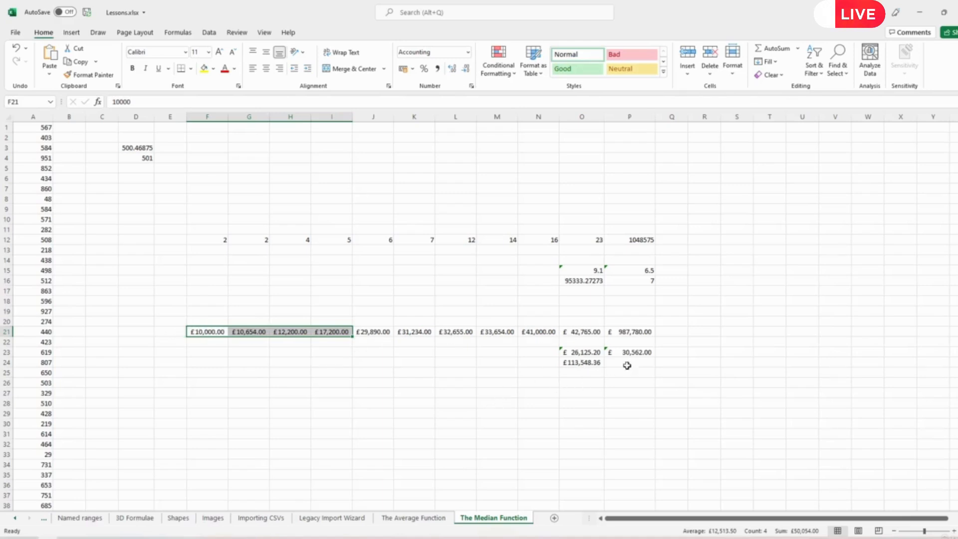
{"action": "left_click", "coordinate": [635, 352]}
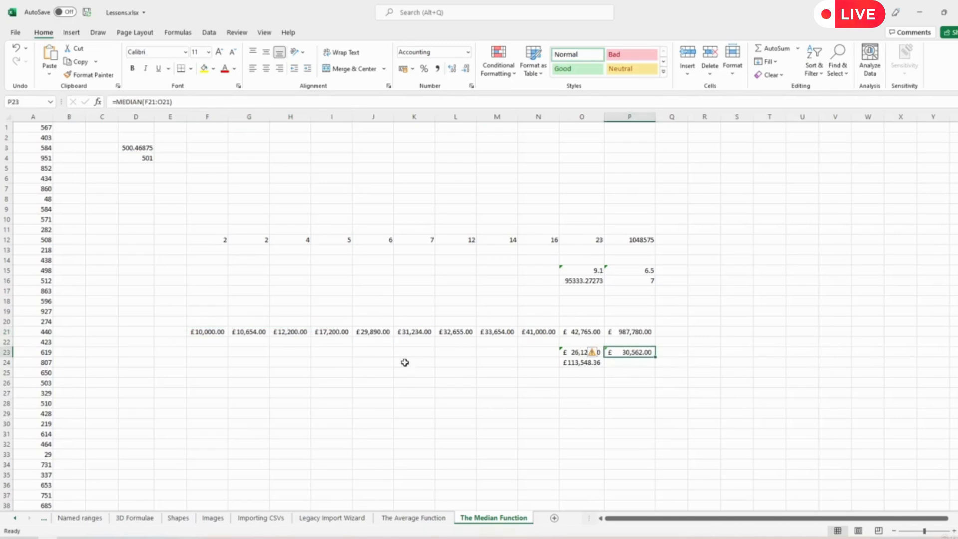
{"action": "left_click_drag", "start_coordinate": [381, 332], "coordinate": [418, 332]}
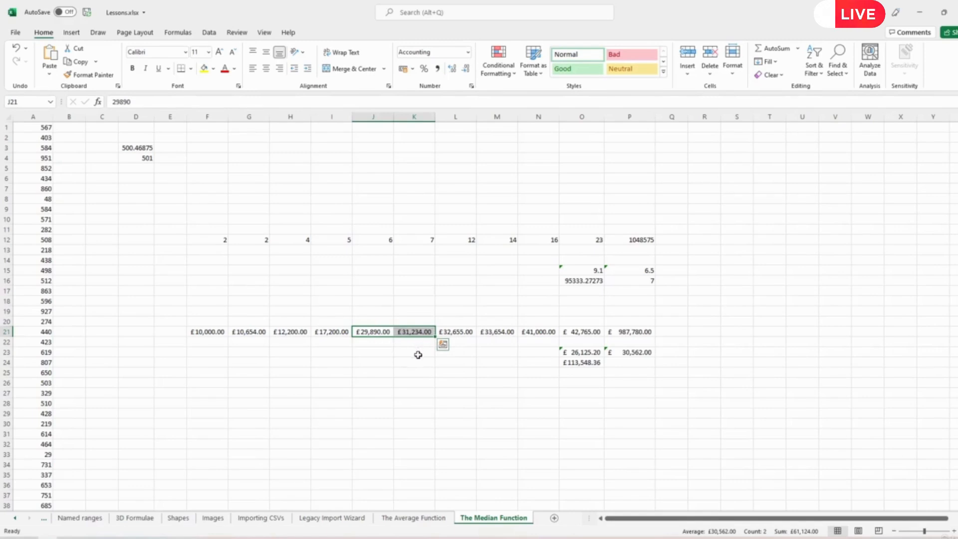
{"action": "left_click", "coordinate": [647, 355]}
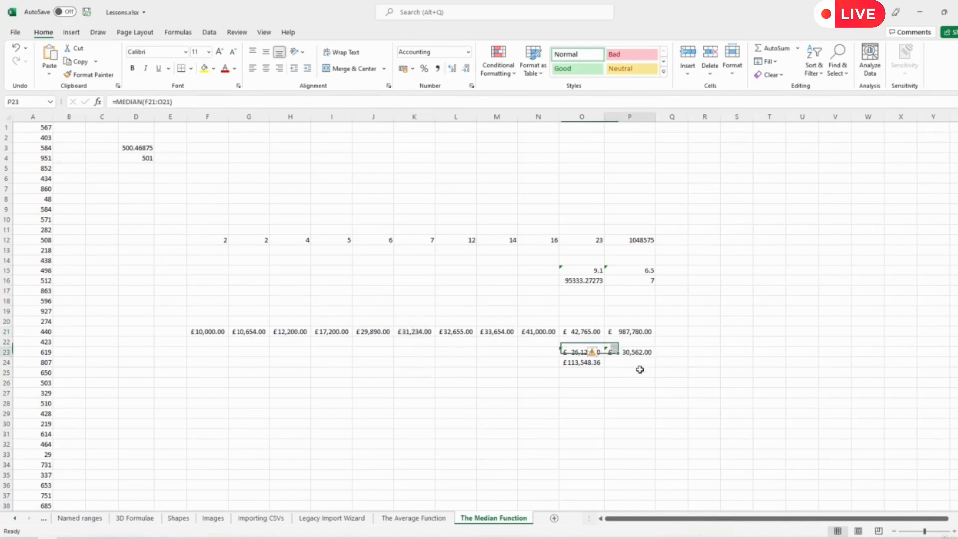
- Enter =MEDIAN(F21:P21) in P24 to calculate the median of the pound amounts with the outlier included
{"action": "key", "text": "Down"}
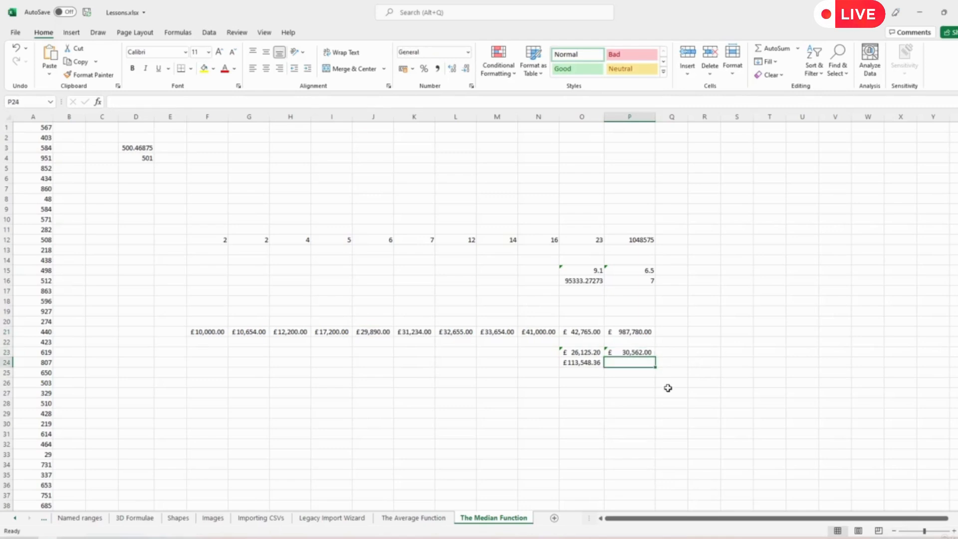
{"action": "type", "text": "=media"}
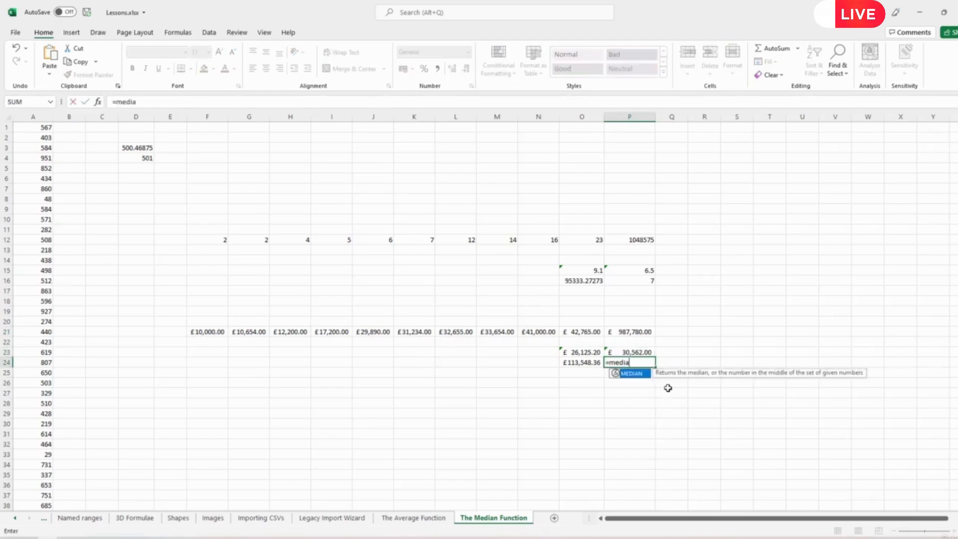
{"action": "type", "text": "n("}
{"action": "left_click_drag", "start_coordinate": [629, 334], "coordinate": [207, 341]}
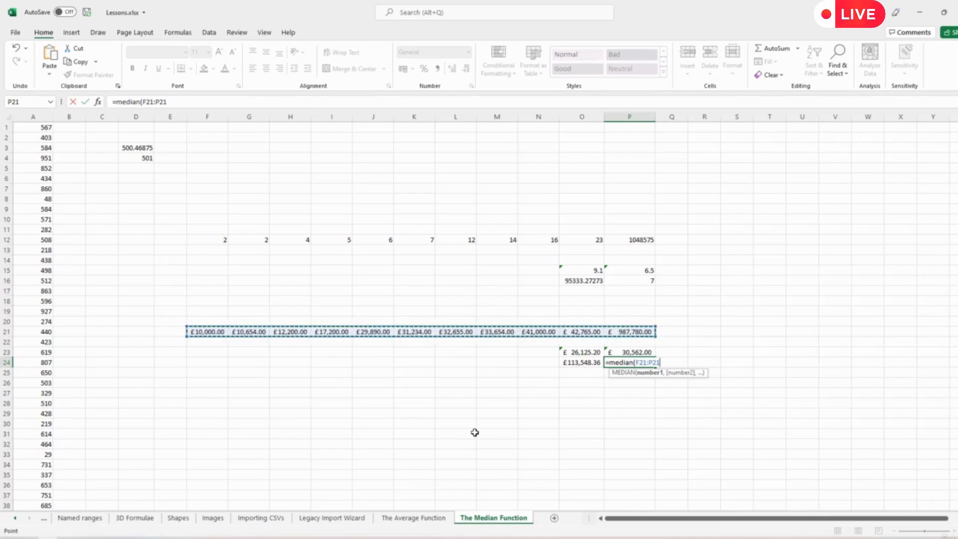
{"action": "key", "text": "Return"}
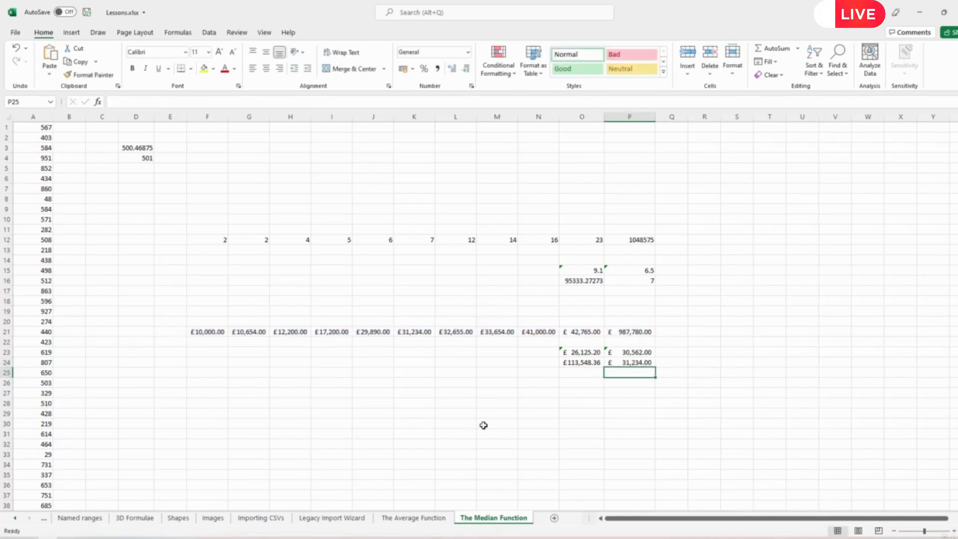
- Compare the outlier-skewed average in O24 and the small data rows 12 and 21 with column A's average in D3 and median in D4
{"action": "left_click", "coordinate": [572, 363]}
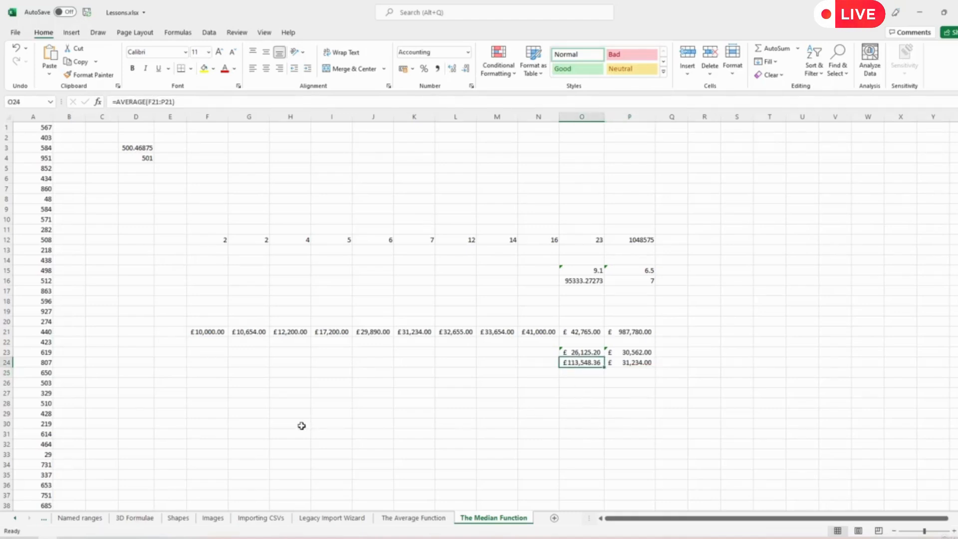
{"action": "left_click", "coordinate": [144, 158]}
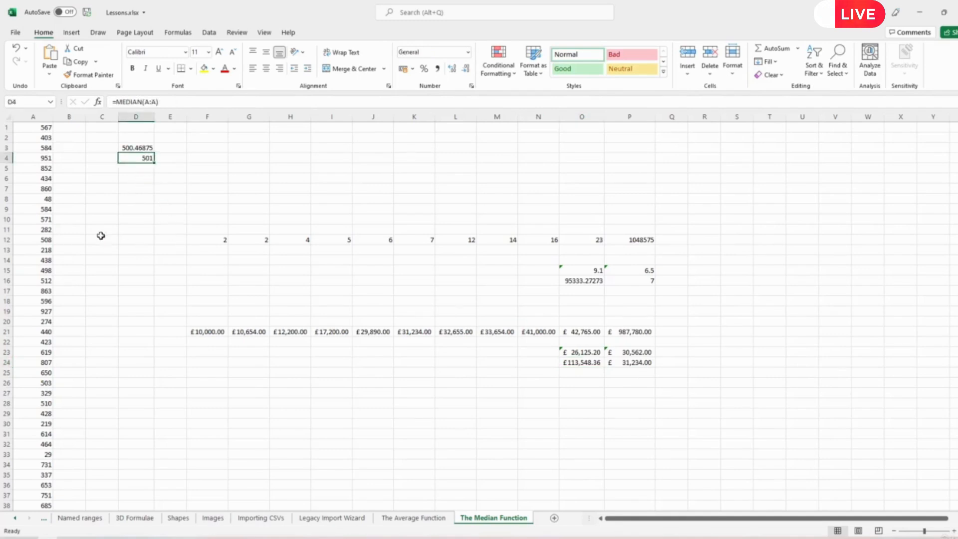
{"action": "left_click_drag", "start_coordinate": [203, 240], "coordinate": [674, 248]}
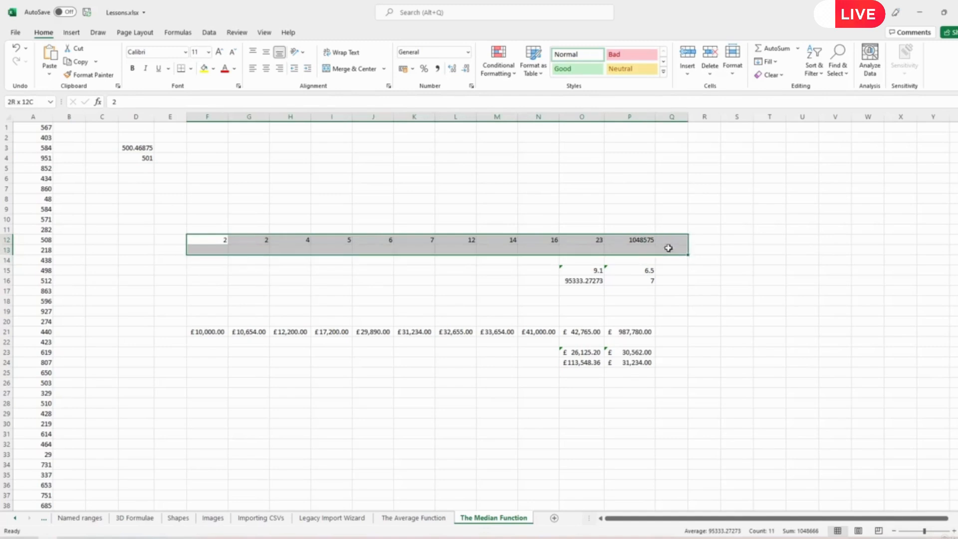
{"action": "left_click_drag", "start_coordinate": [213, 332], "coordinate": [658, 330]}
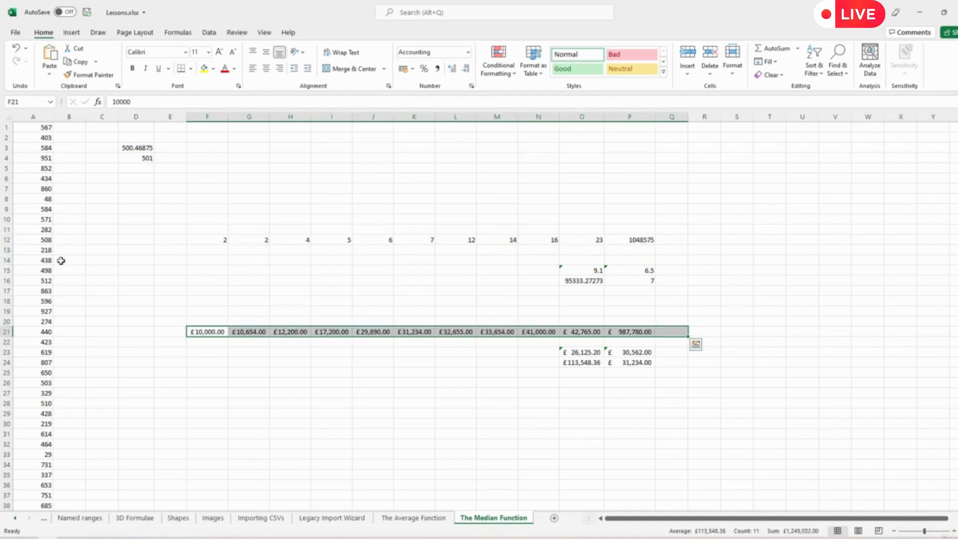
{"action": "left_click", "coordinate": [37, 116]}
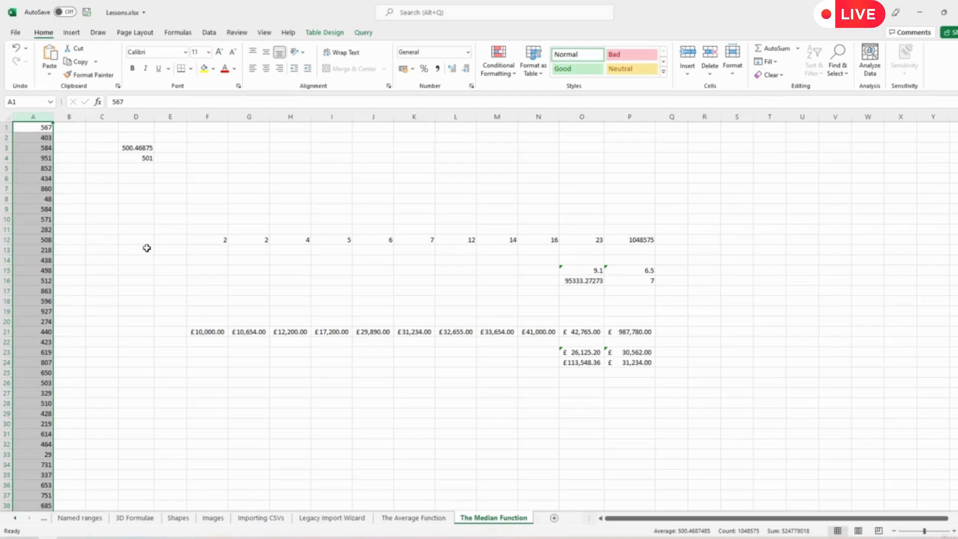
{"action": "left_click", "coordinate": [131, 145]}
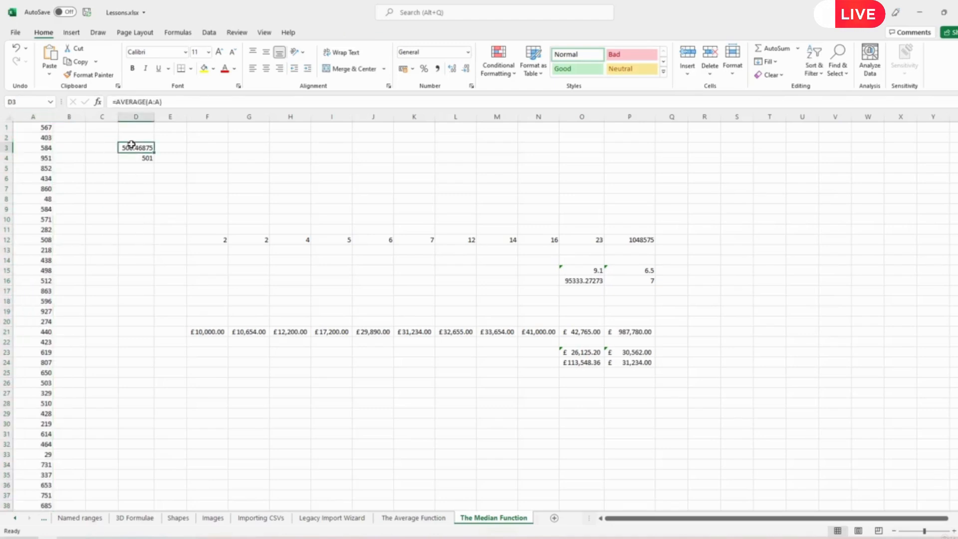
{"action": "left_click", "coordinate": [143, 157]}
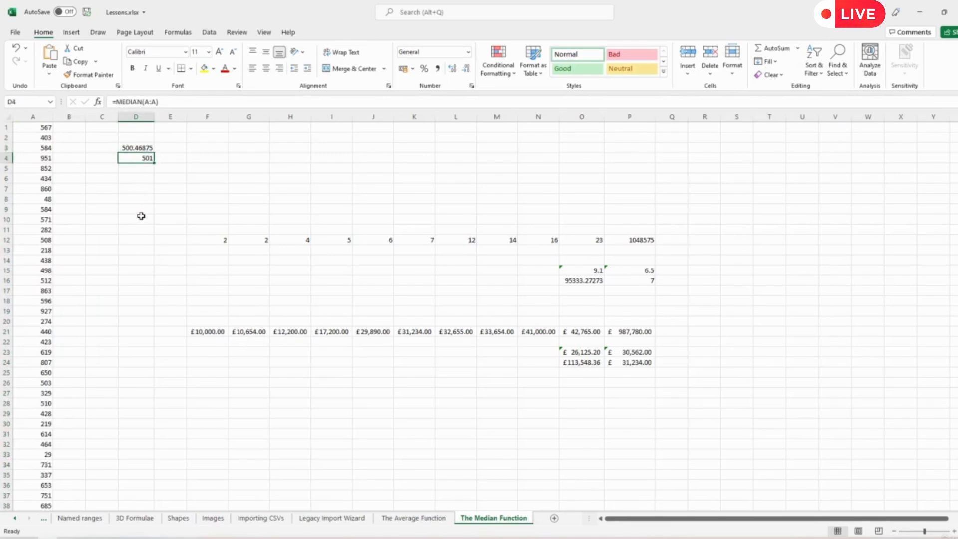